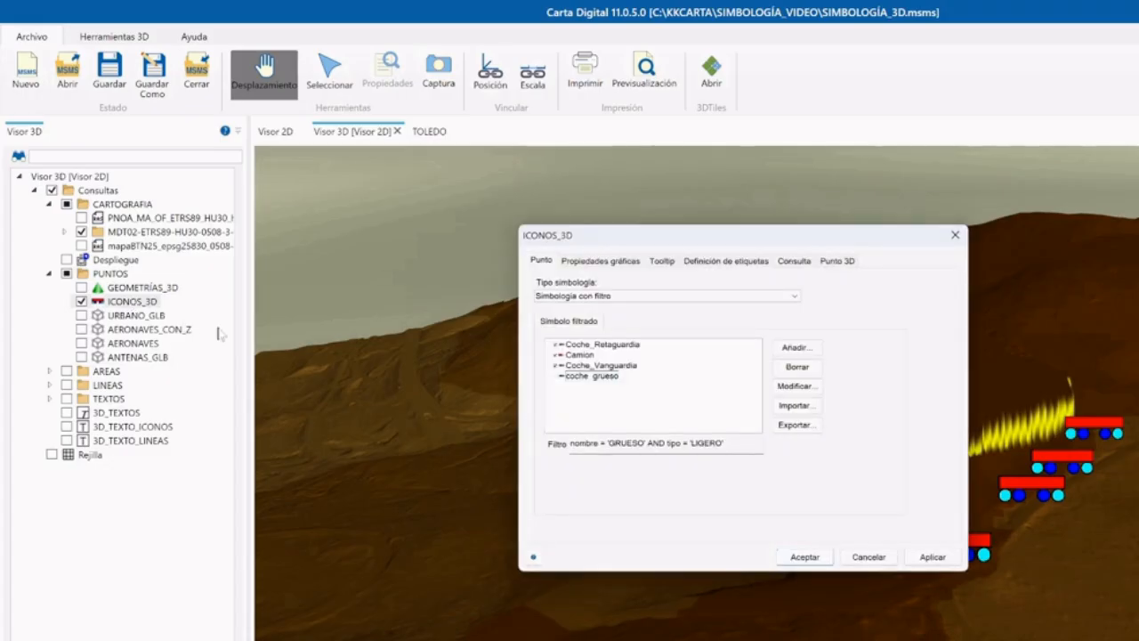
Step: Examine the ICONOS_3D layer's 3D point symbology types, its filtered symbols and its graphic properties
{"action": "left_click_drag", "start_coordinate": [813, 242], "coordinate": [678, 233]}
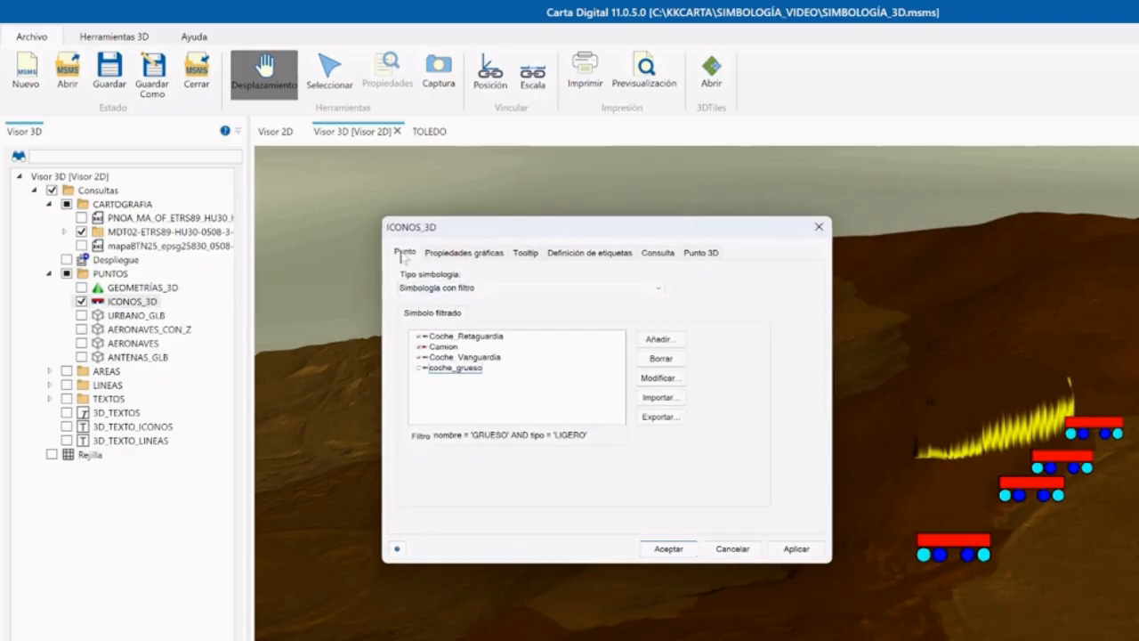
{"action": "left_click", "coordinate": [702, 254]}
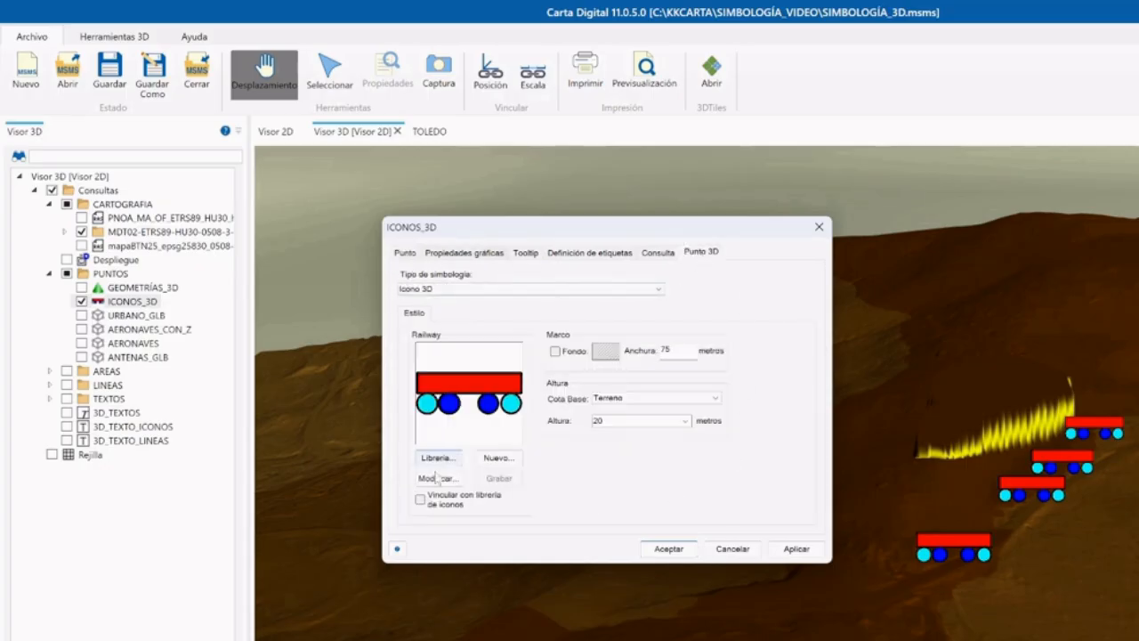
{"action": "left_click", "coordinate": [662, 295]}
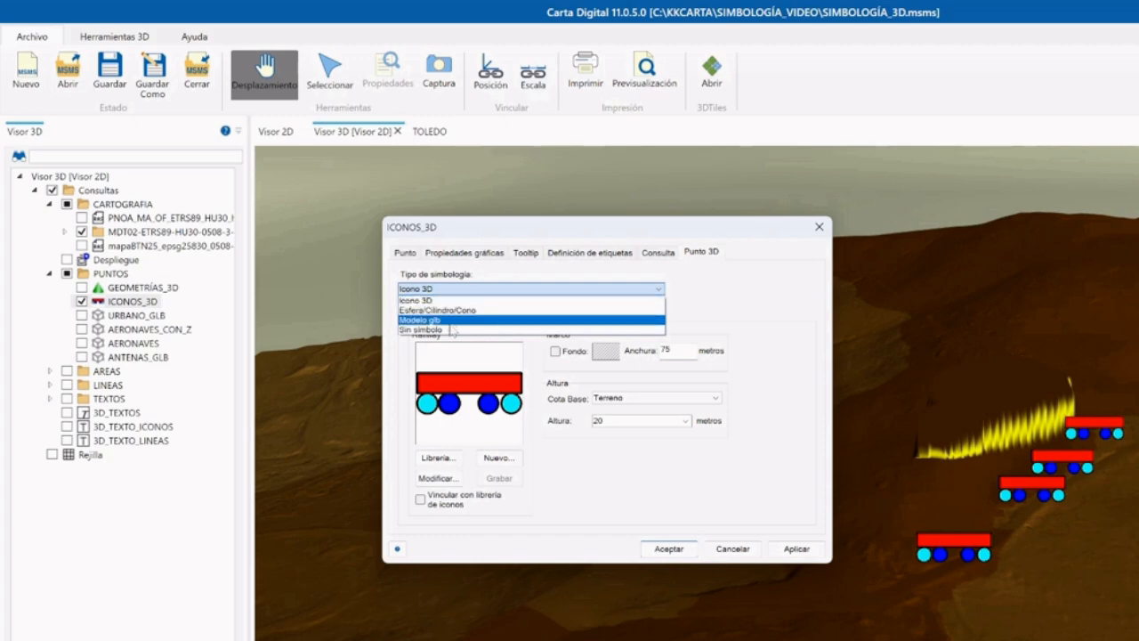
{"action": "left_click", "coordinate": [692, 299]}
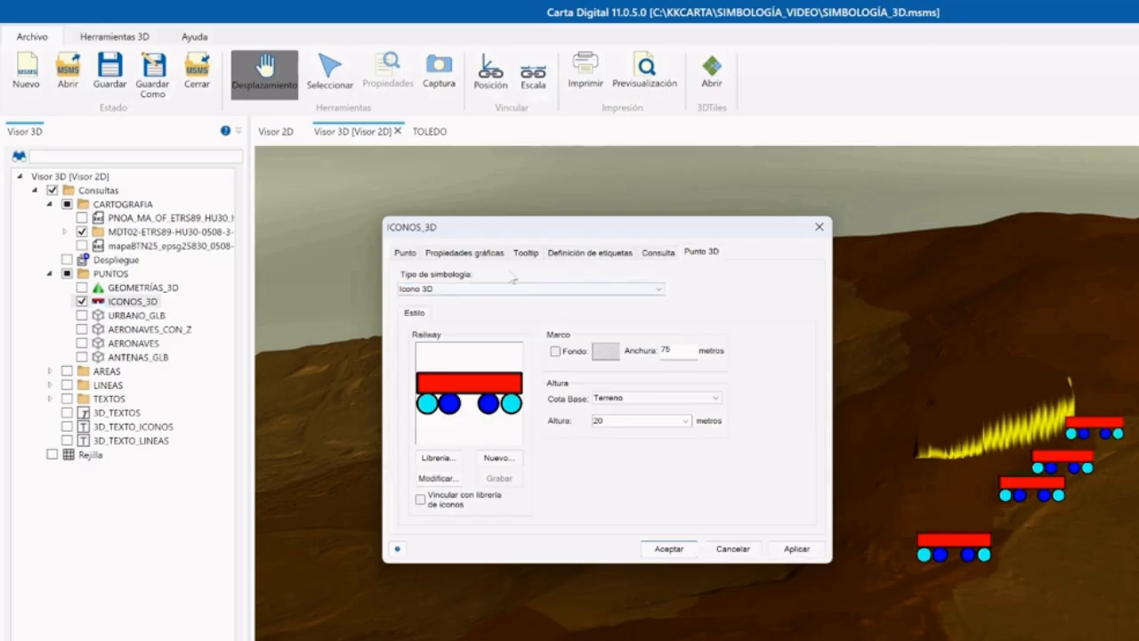
{"action": "left_click", "coordinate": [405, 254]}
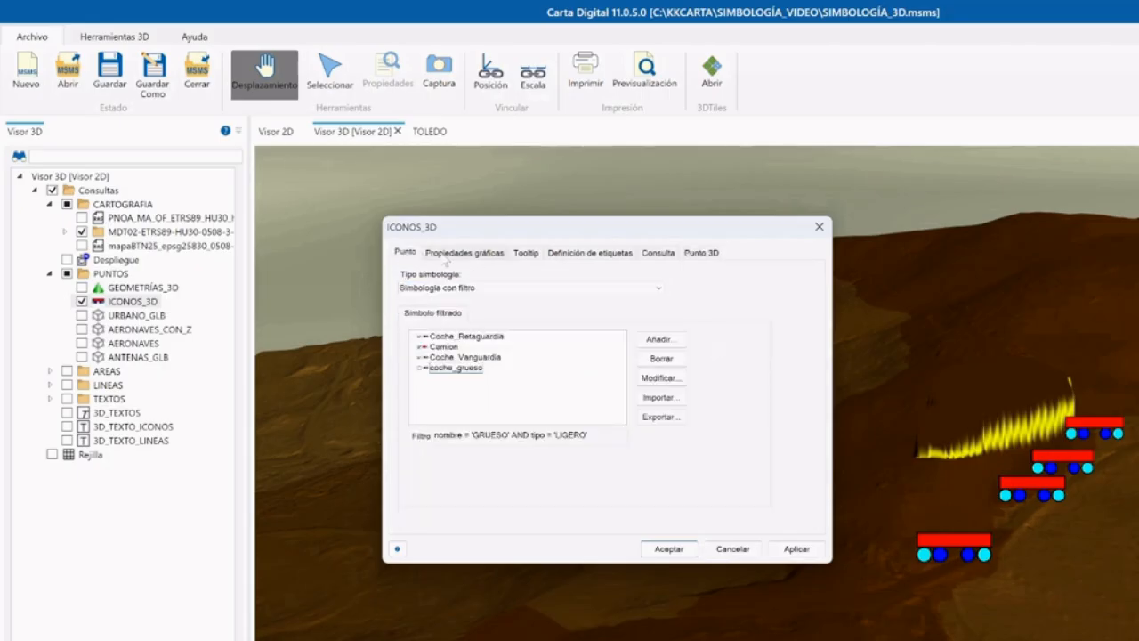
{"action": "left_click", "coordinate": [458, 254]}
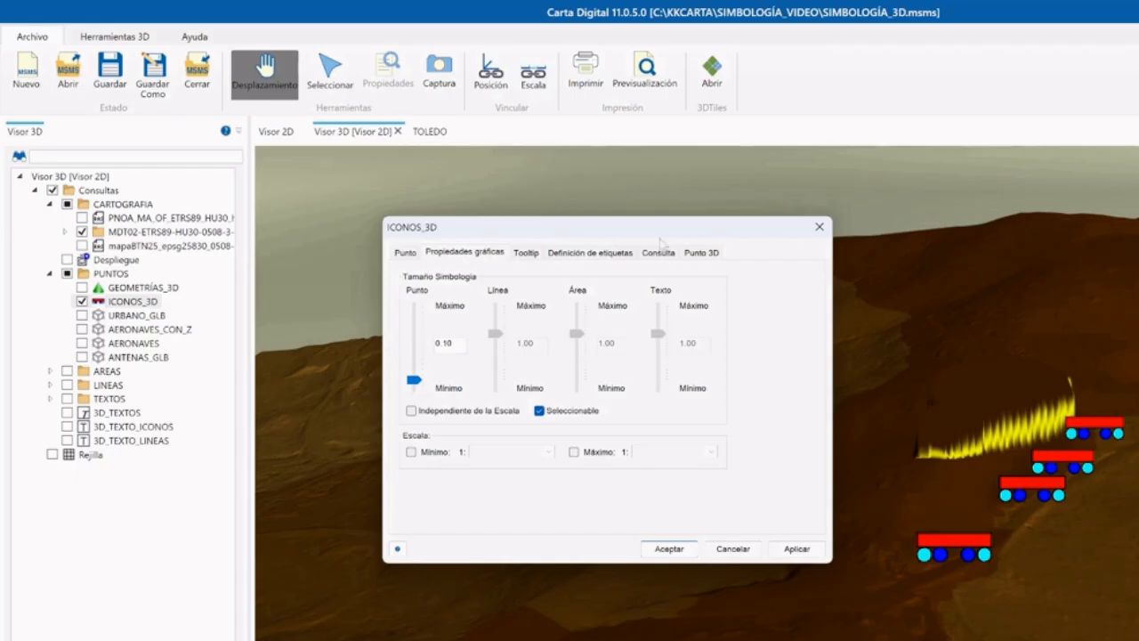
Step: Examine the icon library for the 3D point style and its form for adding a BITMAP WMF icon, leaving both unchanged
{"action": "left_click", "coordinate": [700, 256]}
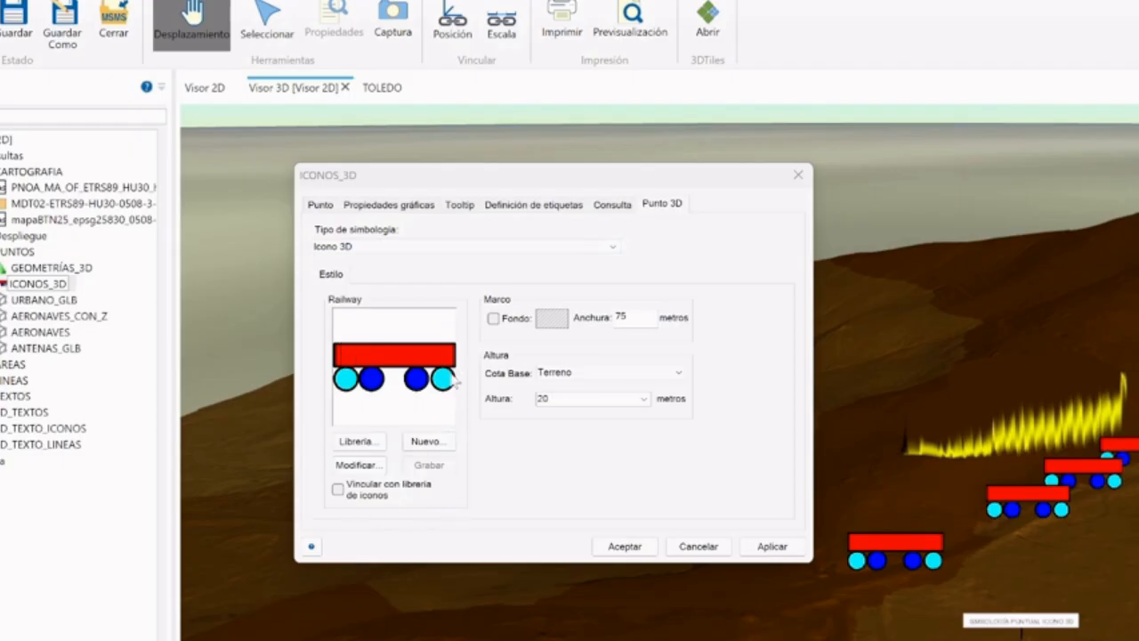
{"action": "left_click", "coordinate": [356, 441]}
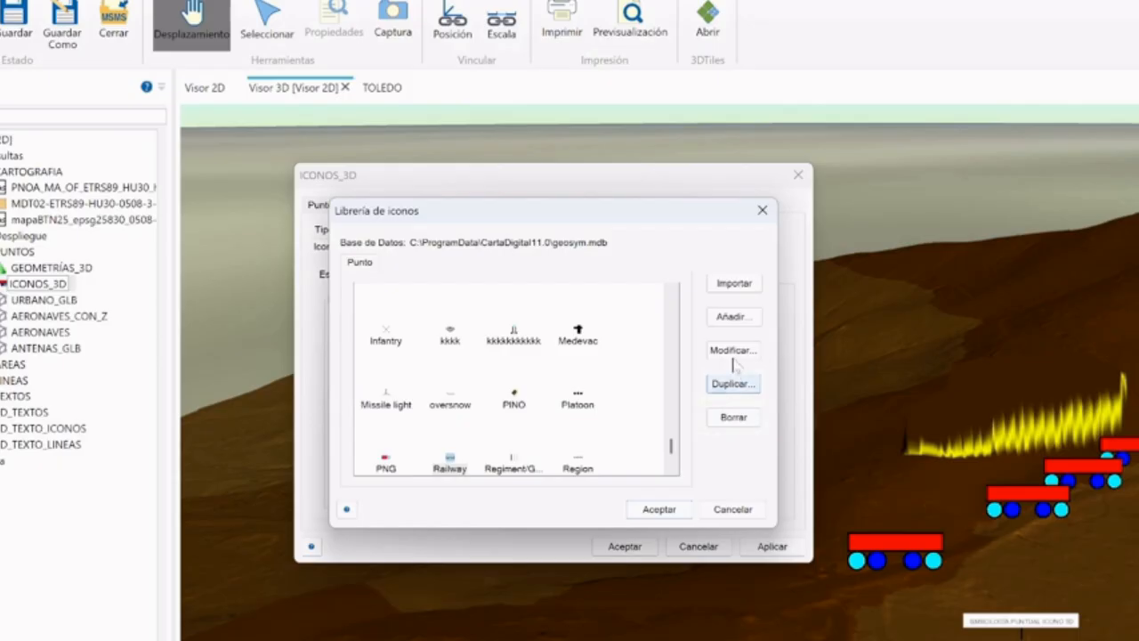
{"action": "left_click", "coordinate": [736, 327]}
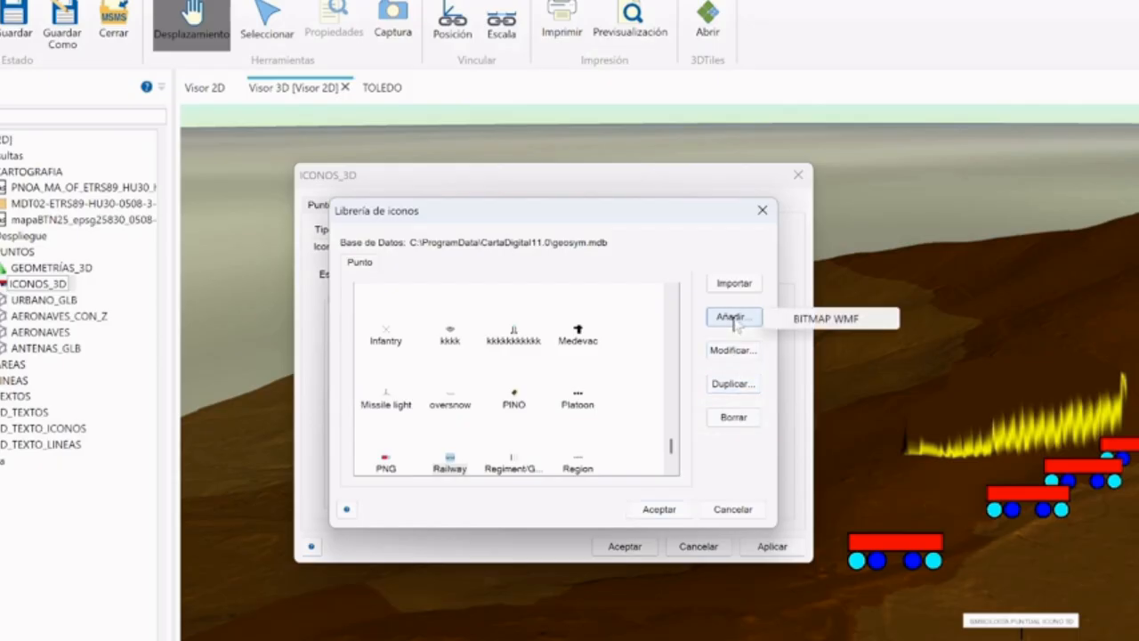
{"action": "left_click", "coordinate": [833, 321]}
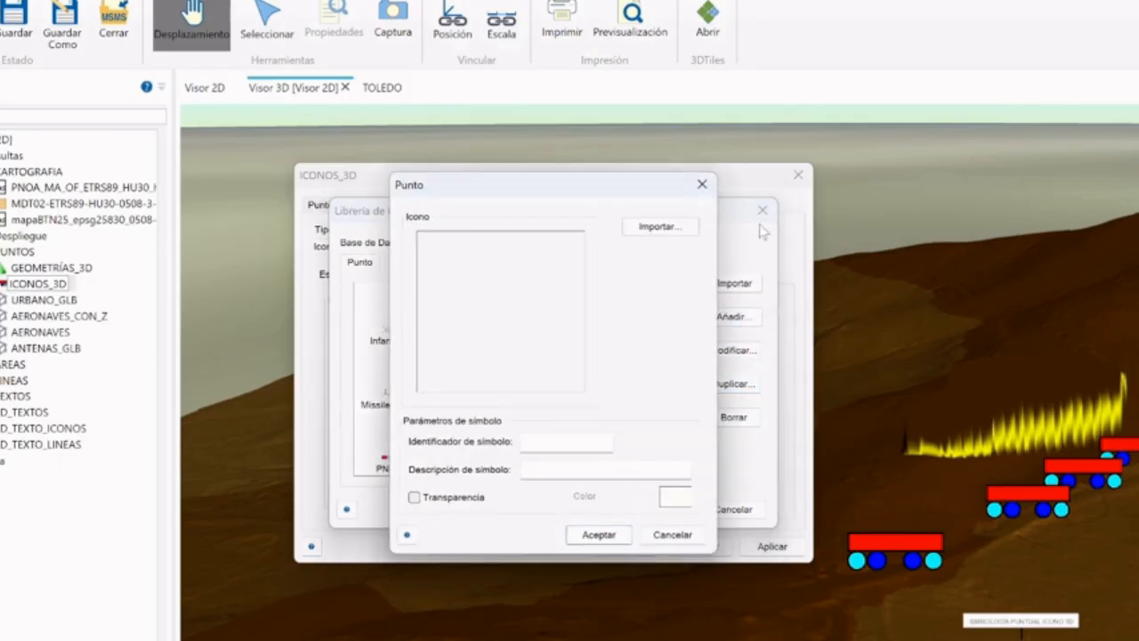
{"action": "left_click", "coordinate": [701, 184]}
{"action": "left_click", "coordinate": [761, 210]}
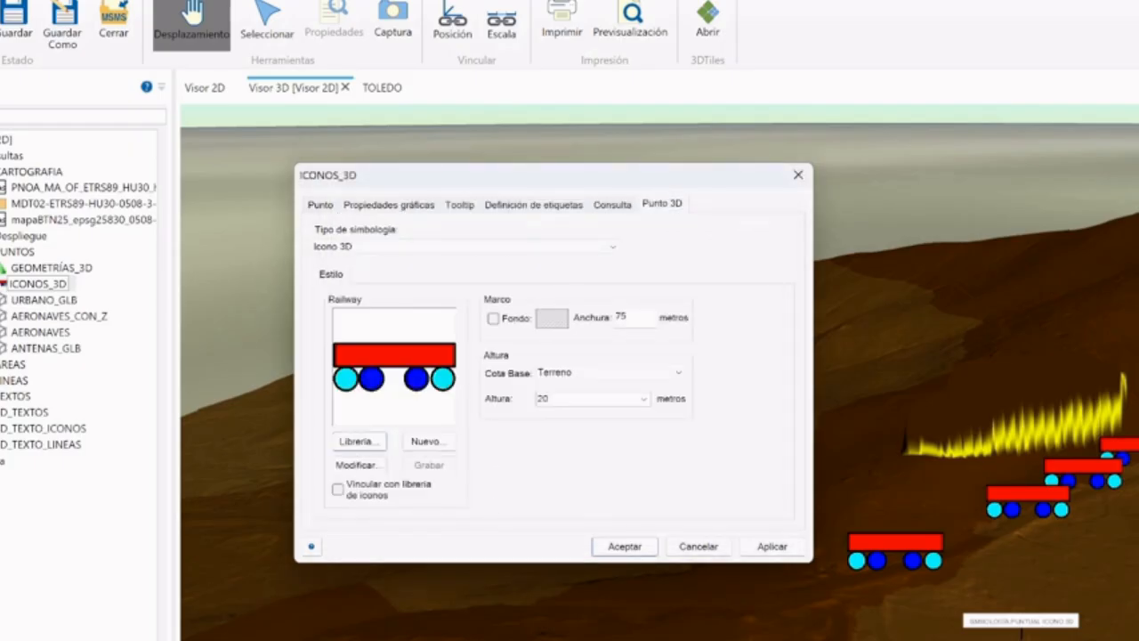
Step: Examine the vector editor for a new icon and the editor for the current Railway icon, closing both without changes
{"action": "left_click", "coordinate": [426, 441]}
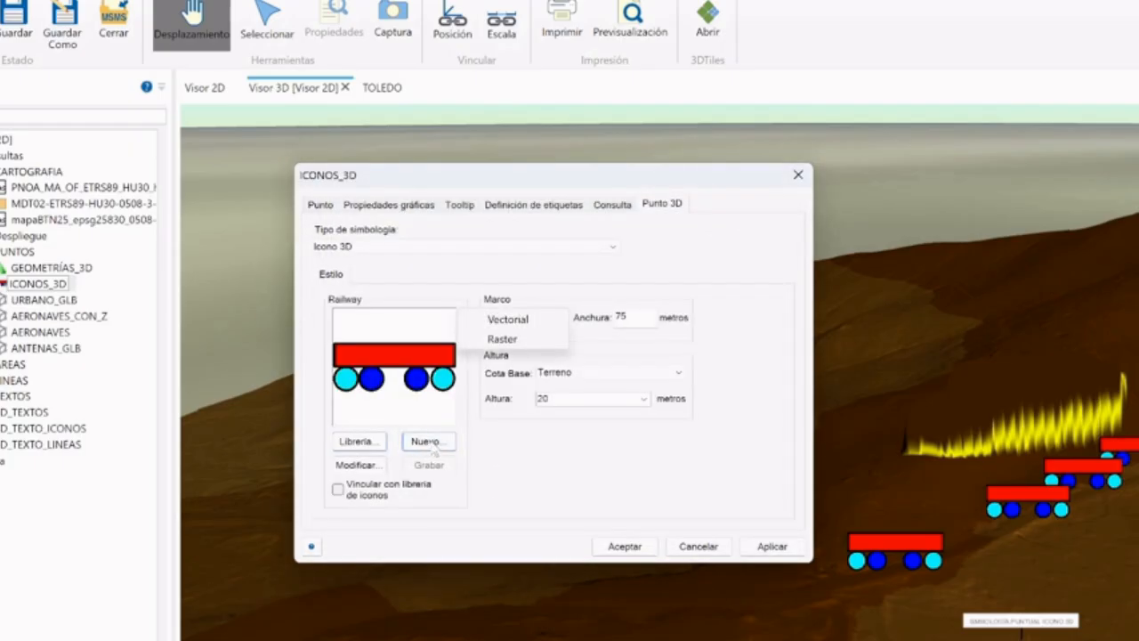
{"action": "left_click", "coordinate": [505, 319]}
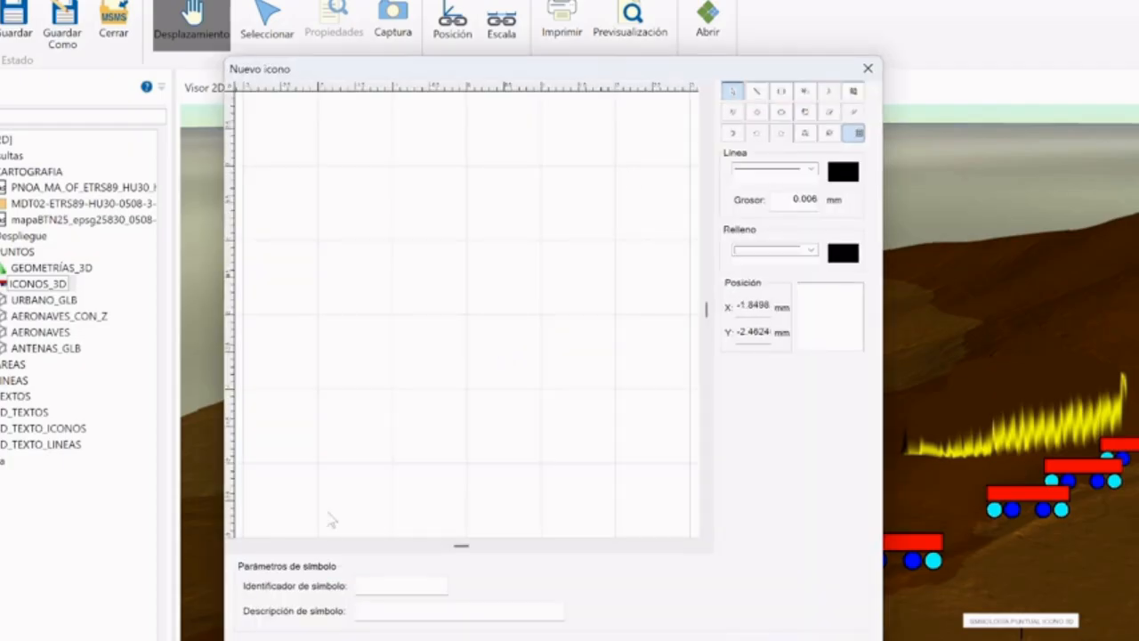
{"action": "left_click", "coordinate": [869, 70]}
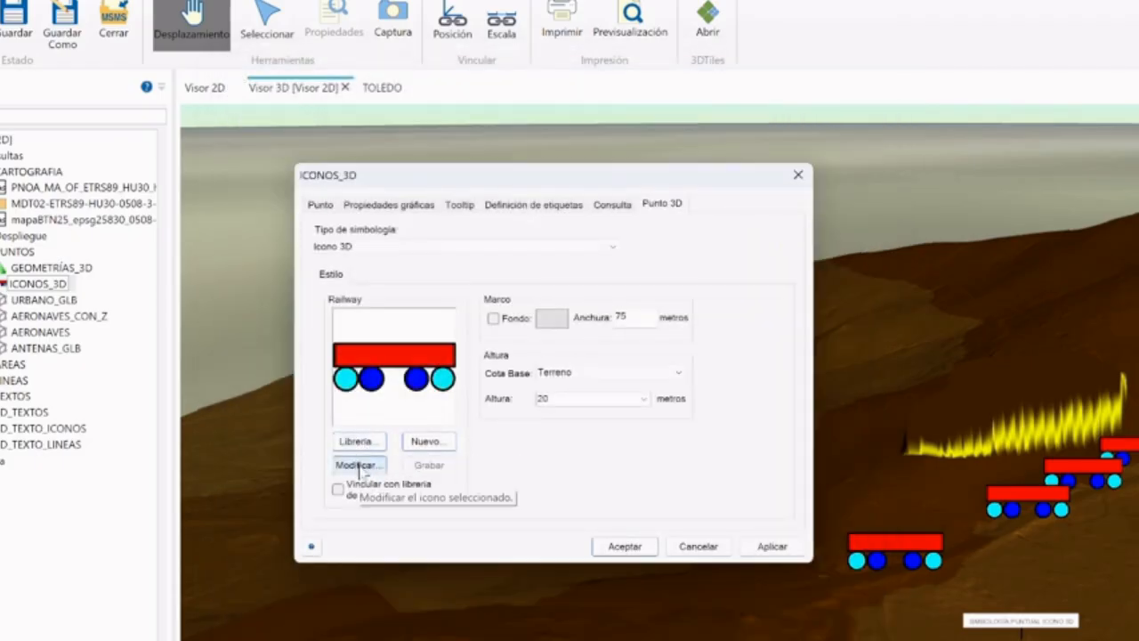
{"action": "left_click", "coordinate": [360, 467]}
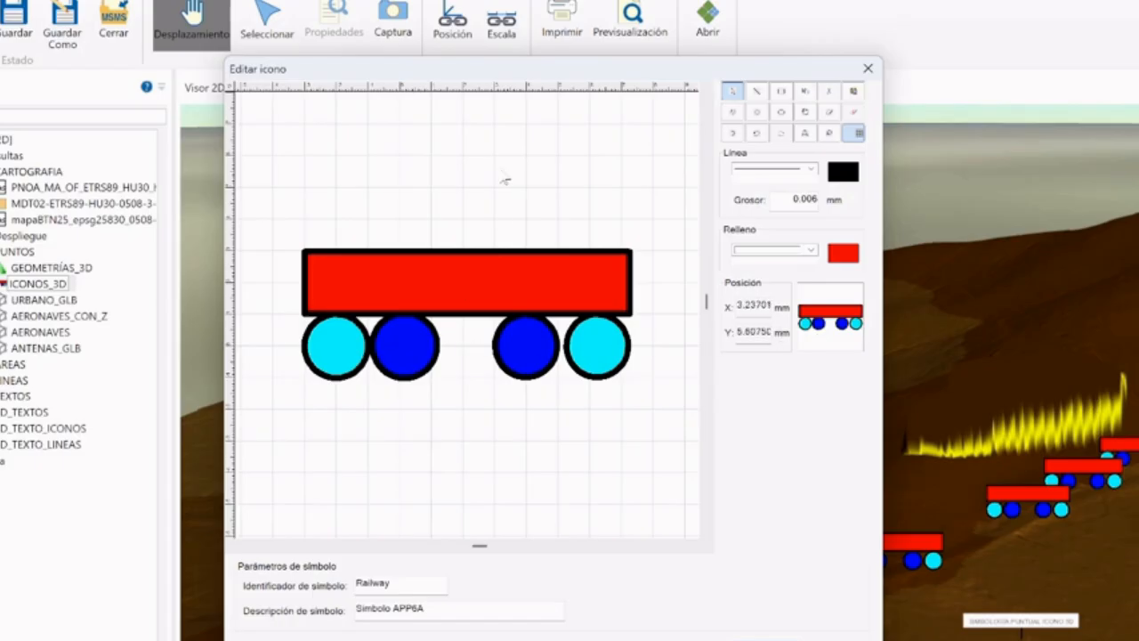
{"action": "left_click", "coordinate": [869, 70]}
Step: Enable the white background frame behind the 3D icons and apply it to the layer
{"action": "mouse_move", "coordinate": [348, 496]}
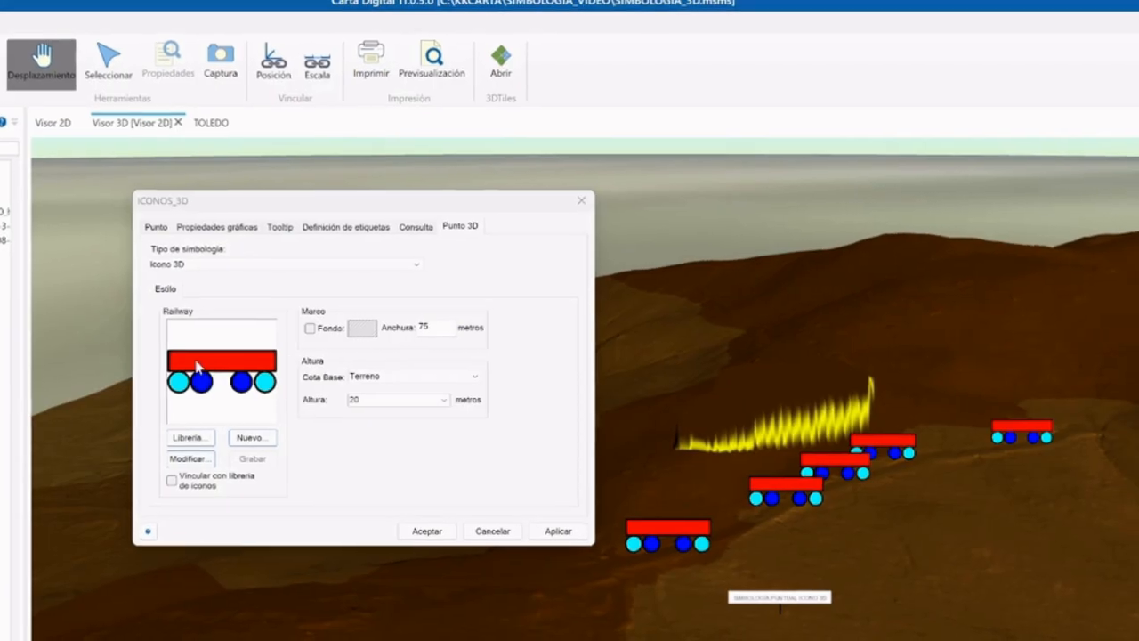
{"action": "left_click", "coordinate": [271, 330]}
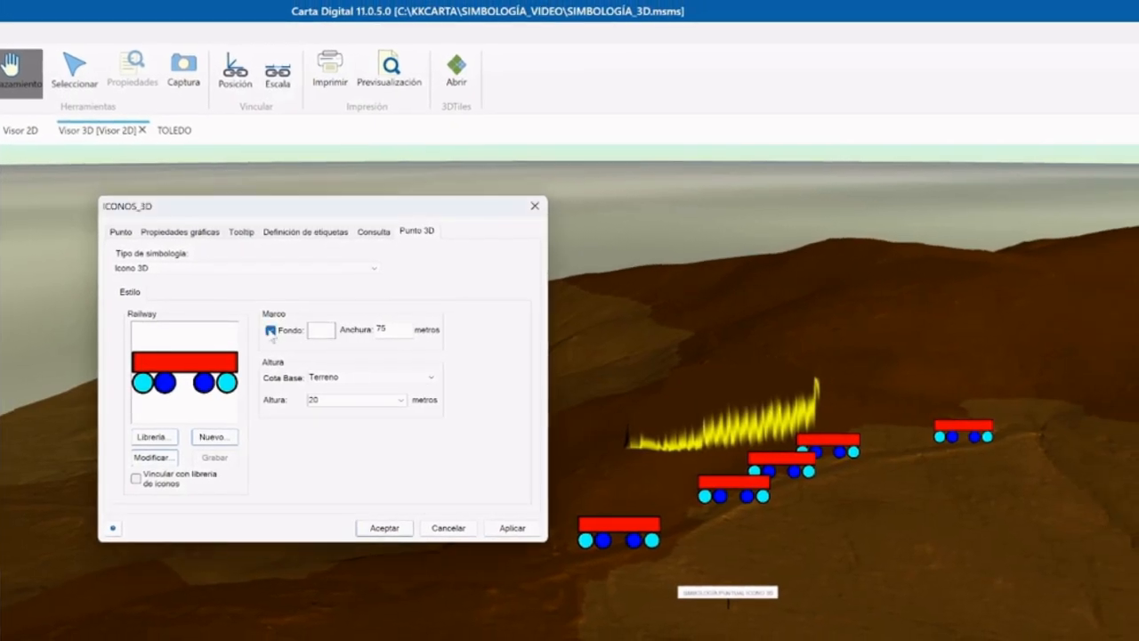
{"action": "left_click", "coordinate": [513, 527]}
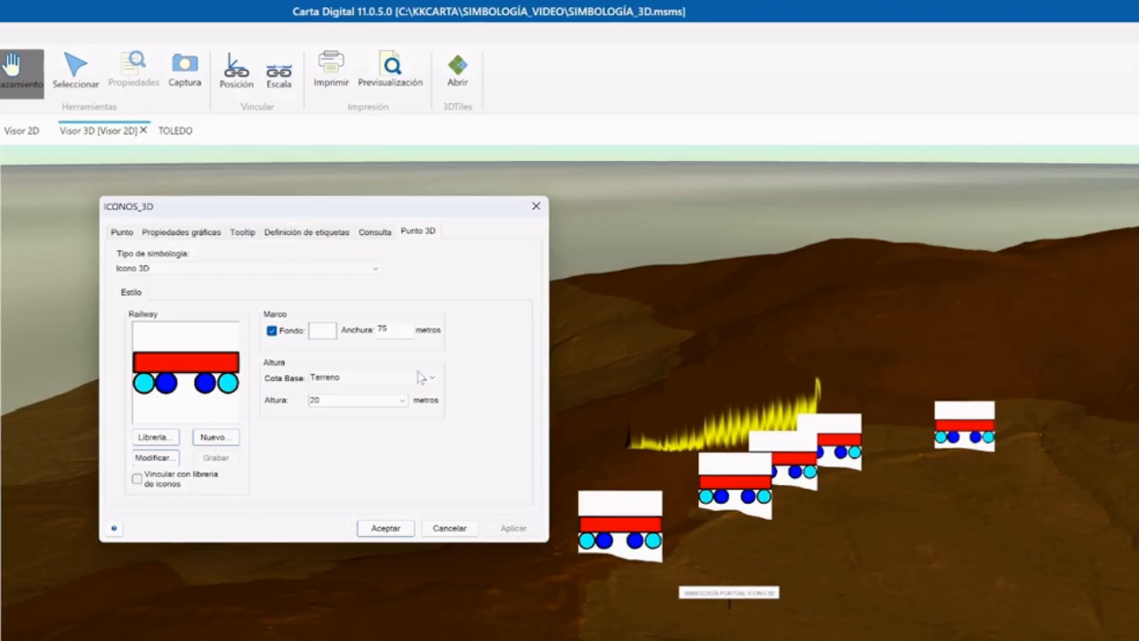
Step: Try icon frame widths of 80 and 100 metres, applying each one to the layer
{"action": "double_click", "coordinate": [382, 329]}
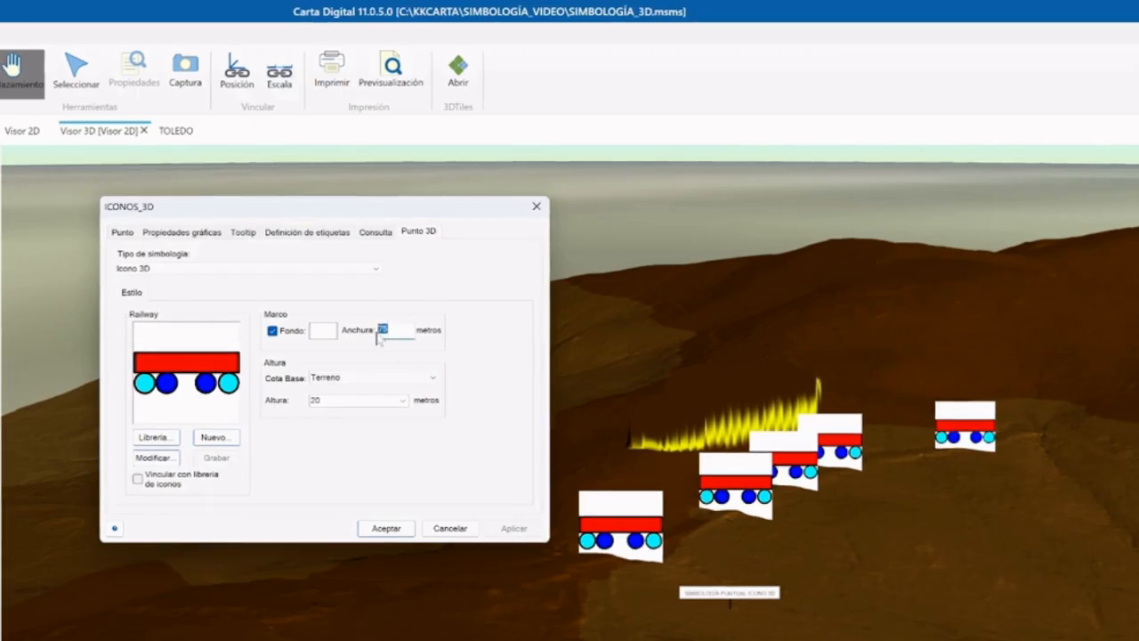
{"action": "type", "text": "80"}
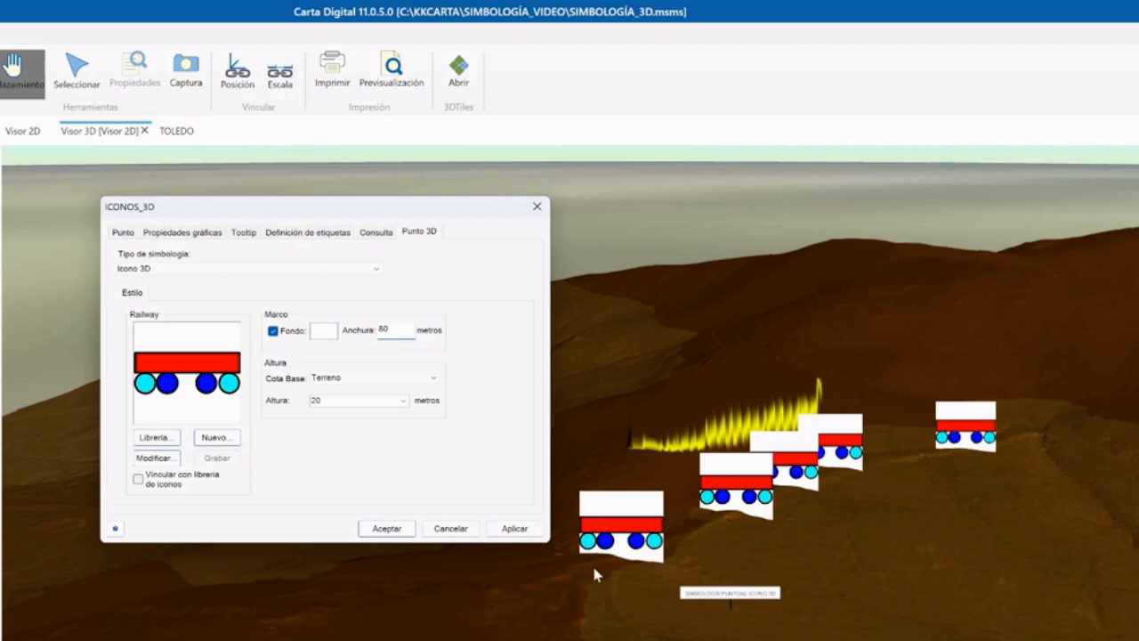
{"action": "left_click", "coordinate": [513, 527]}
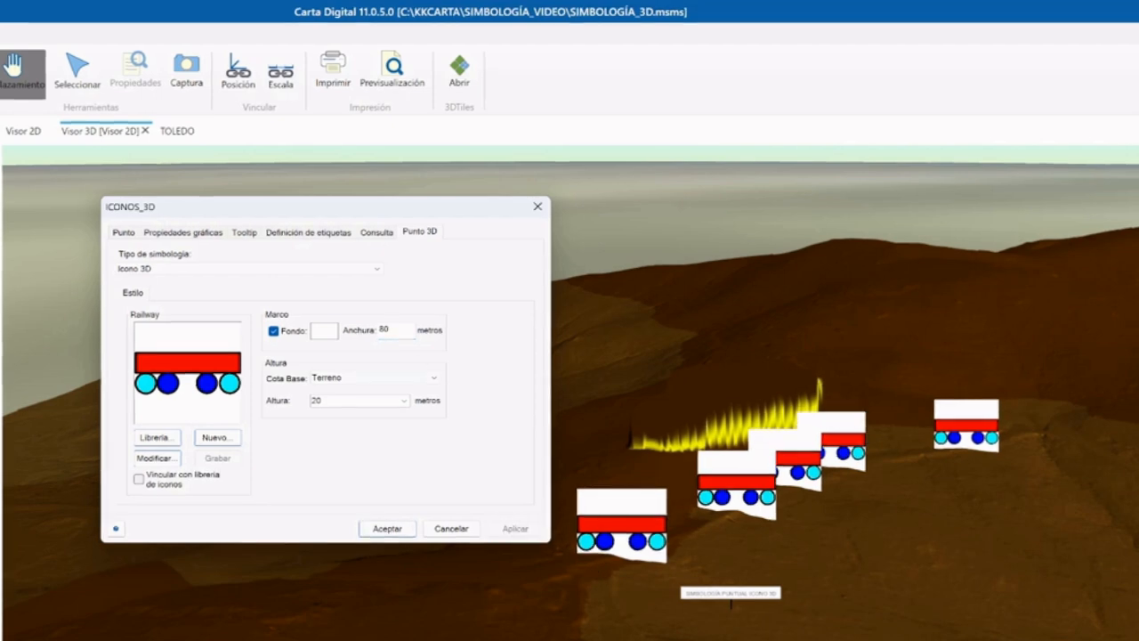
{"action": "left_click_drag", "start_coordinate": [393, 331], "coordinate": [371, 331]}
{"action": "type", "text": "100"}
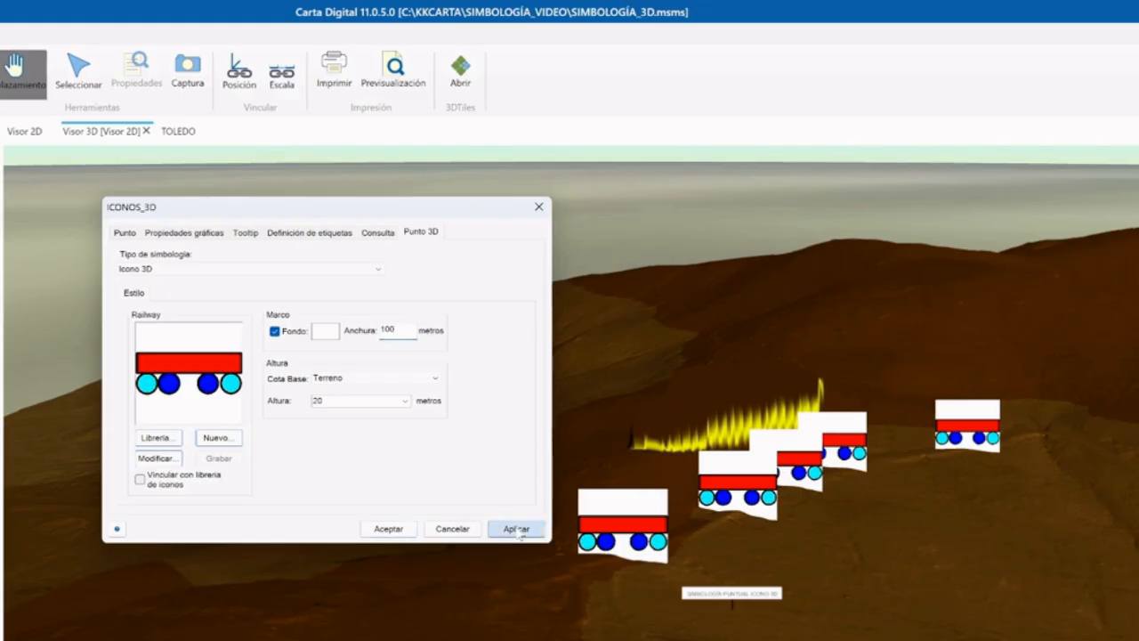
{"action": "left_click", "coordinate": [516, 529]}
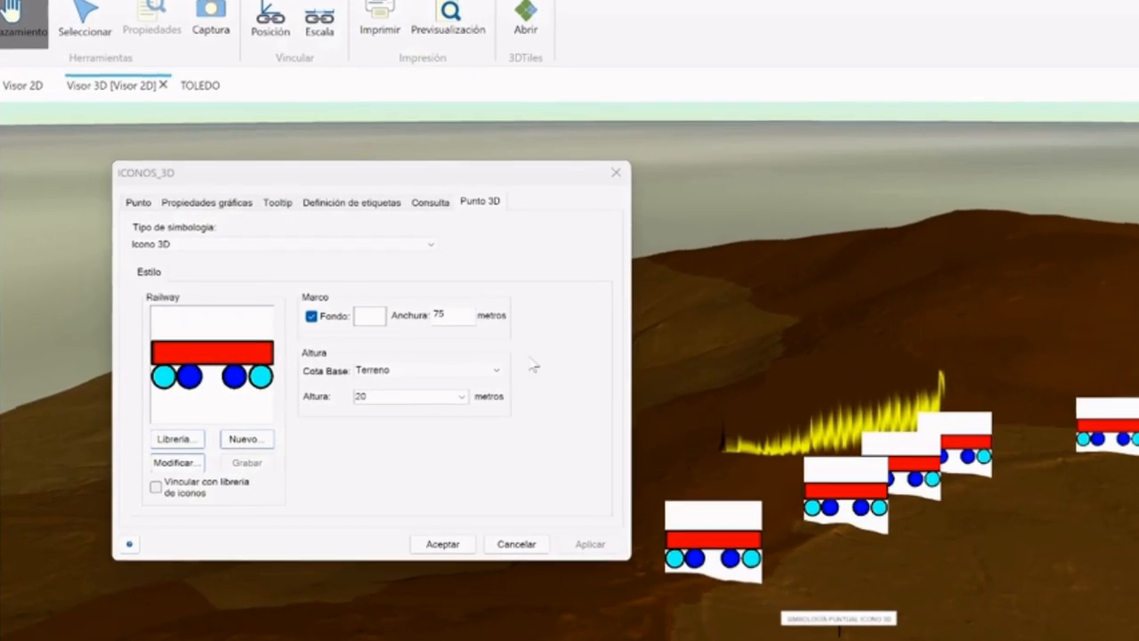
Step: Look at the Esfera/Cilindro/Cono symbology settings and return the symbology type to Icono 3D
{"action": "left_click", "coordinate": [430, 245]}
{"action": "left_click", "coordinate": [253, 269]}
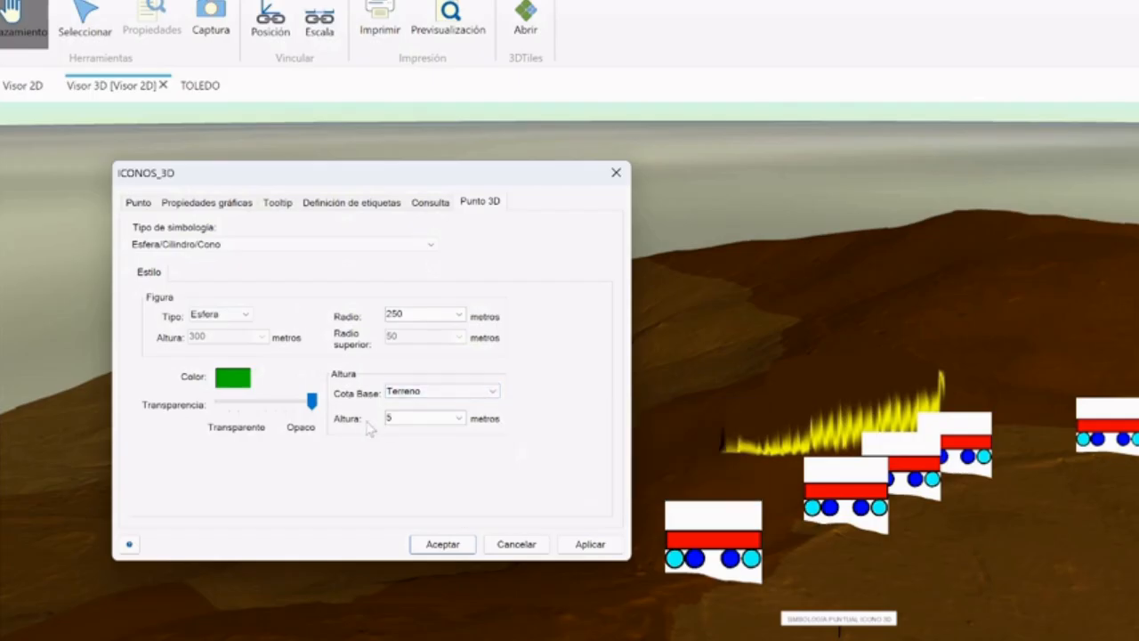
{"action": "left_click", "coordinate": [433, 247]}
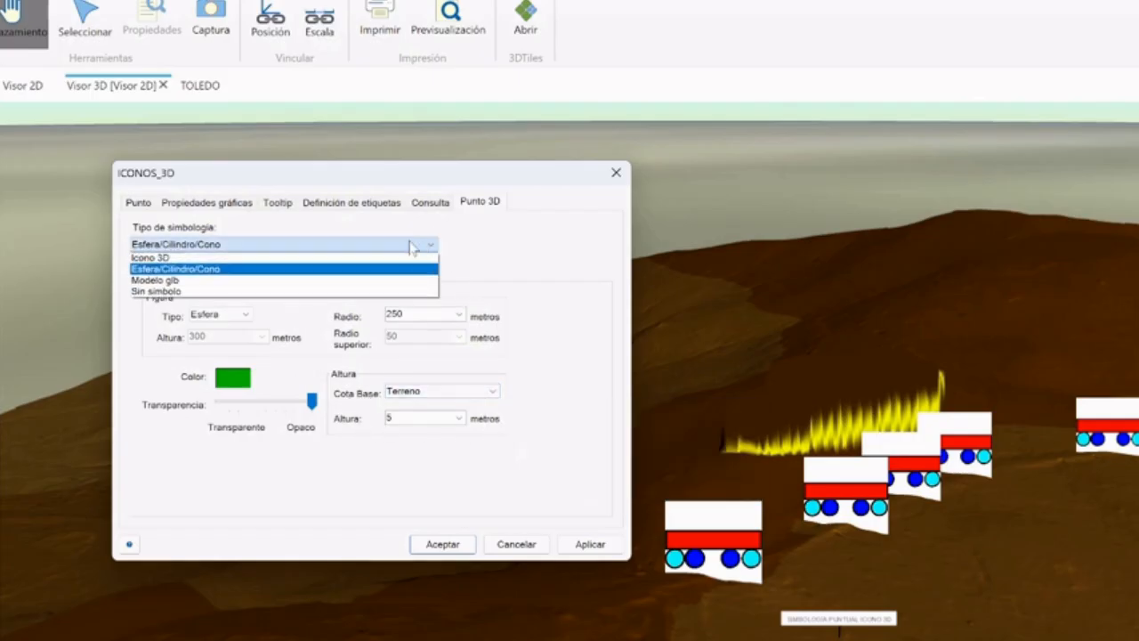
{"action": "left_click", "coordinate": [244, 258]}
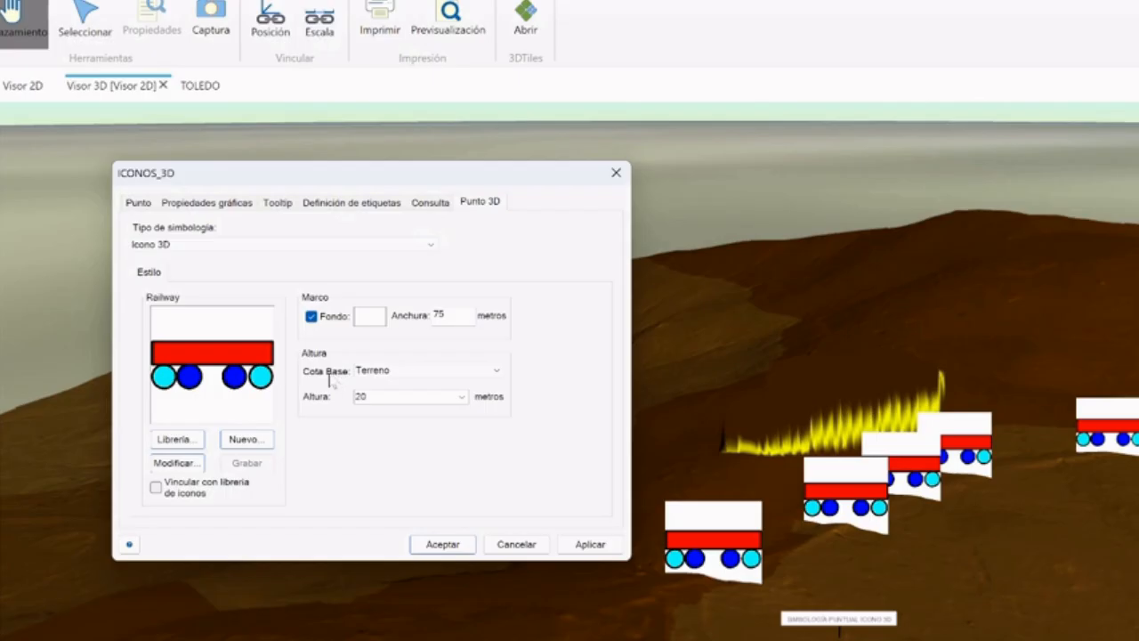
Step: Examine the base elevation options for the icons' height and keep Terreno selected
{"action": "left_click", "coordinate": [490, 370]}
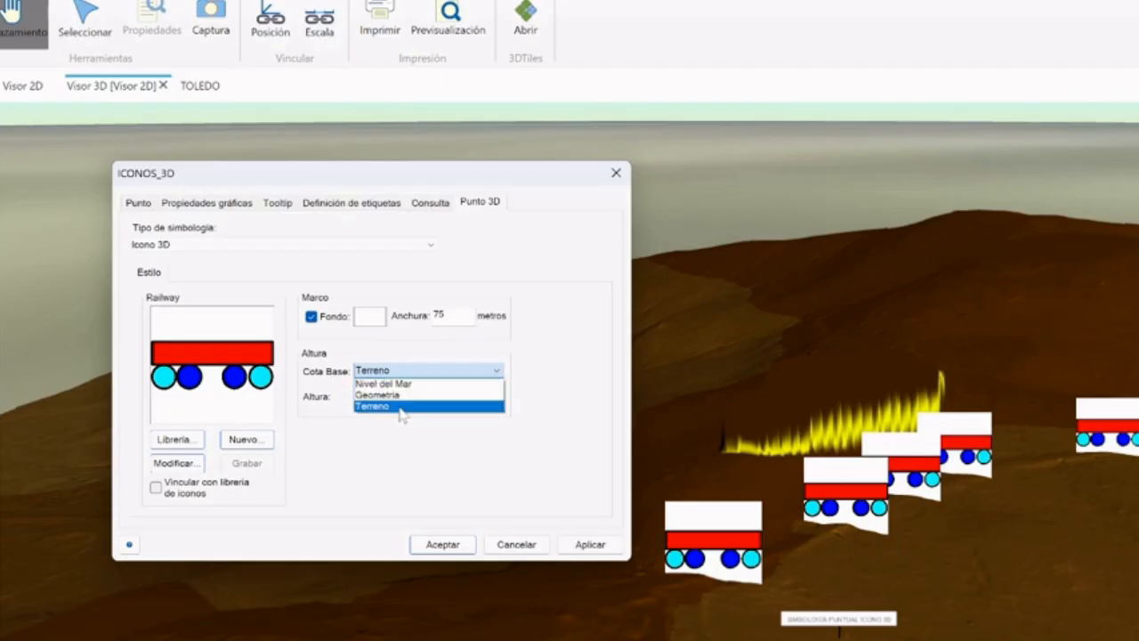
{"action": "left_click", "coordinate": [401, 407]}
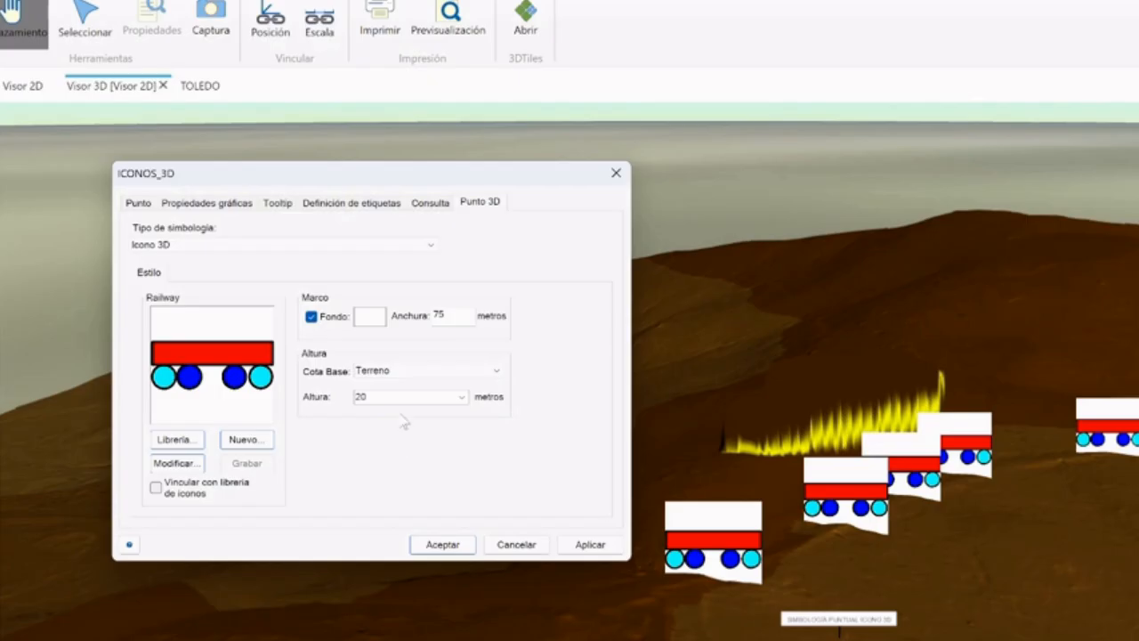
{"action": "left_click", "coordinate": [495, 372]}
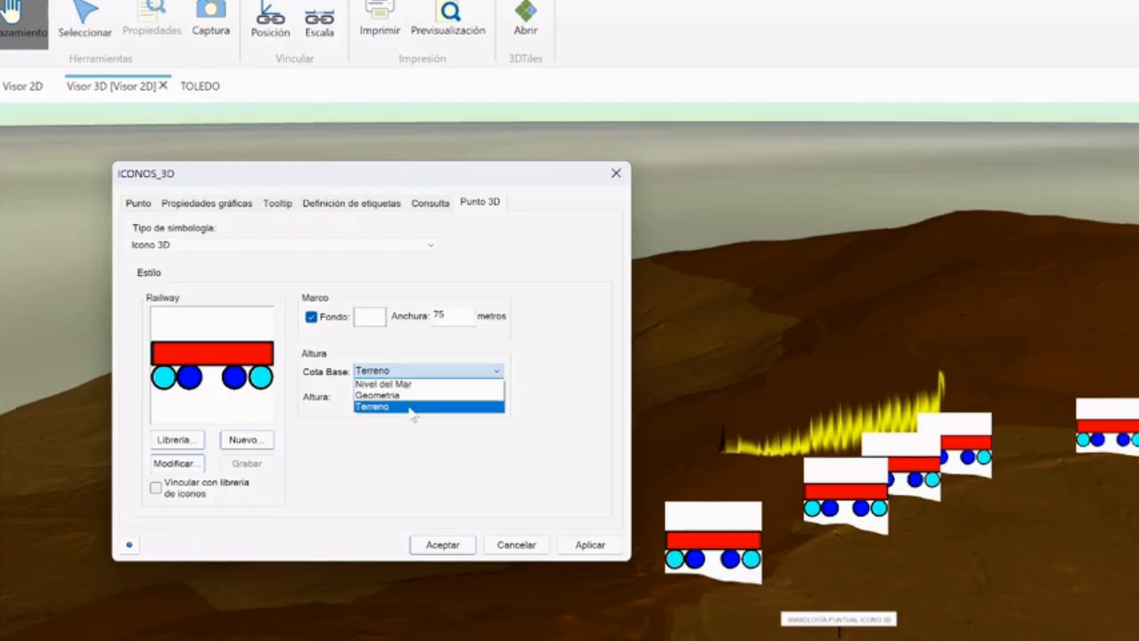
{"action": "left_click", "coordinate": [411, 406]}
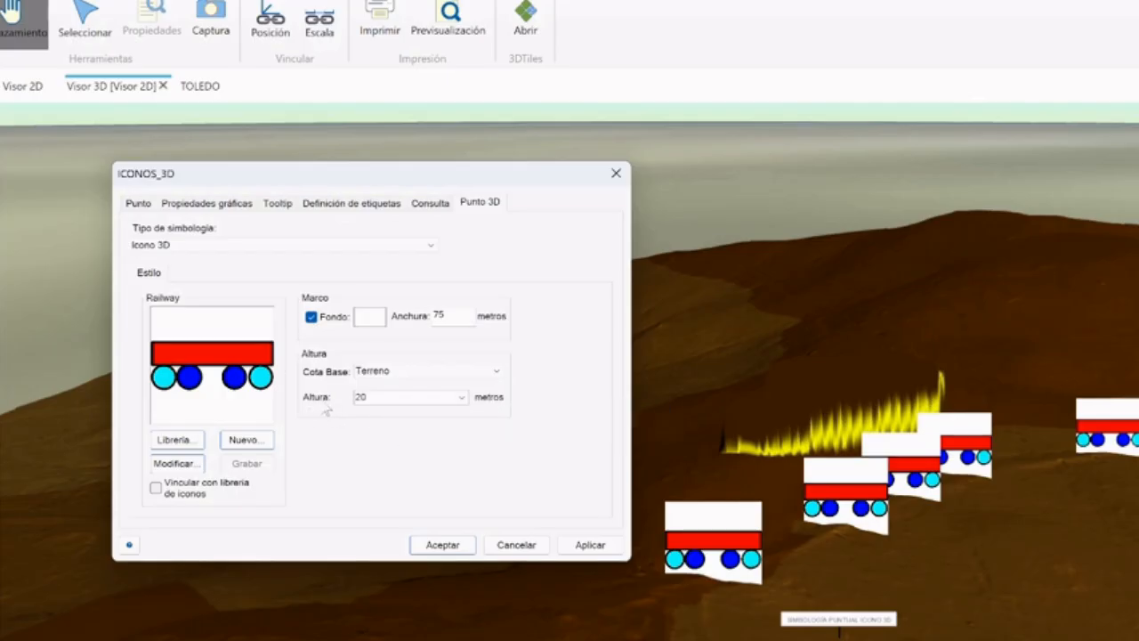
Step: Try icon heights of 100 and 0 metres above the terrain, applying each one to the layer
{"action": "double_click", "coordinate": [422, 407]}
{"action": "type", "text": "100"}
{"action": "left_click", "coordinate": [585, 546]}
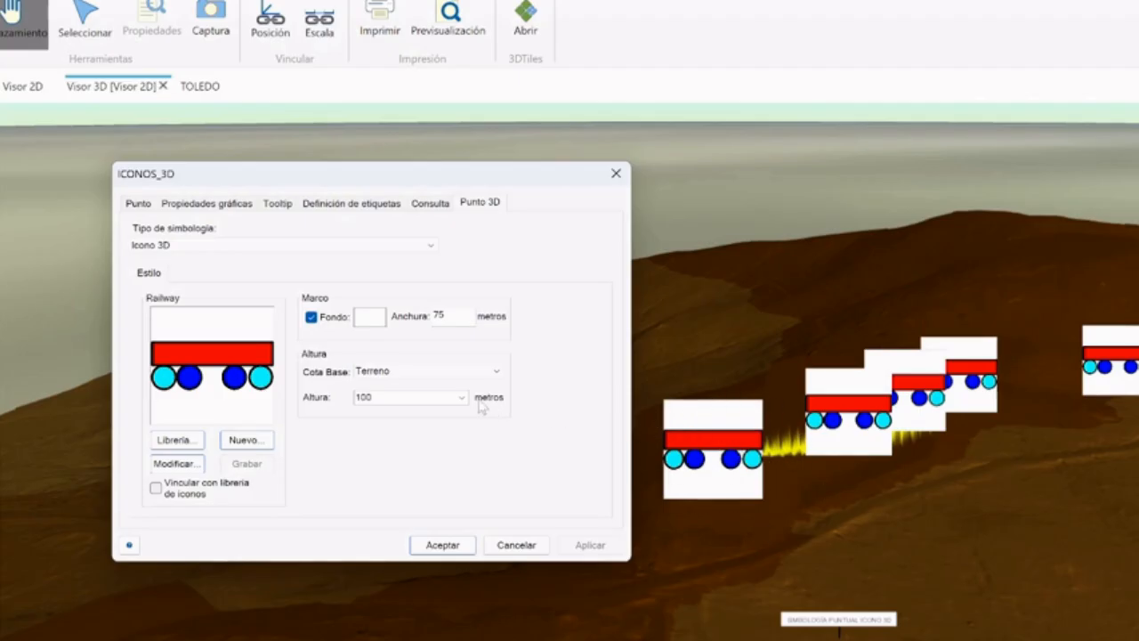
{"action": "double_click", "coordinate": [363, 397]}
{"action": "type", "text": "0"}
{"action": "left_click", "coordinate": [587, 544]}
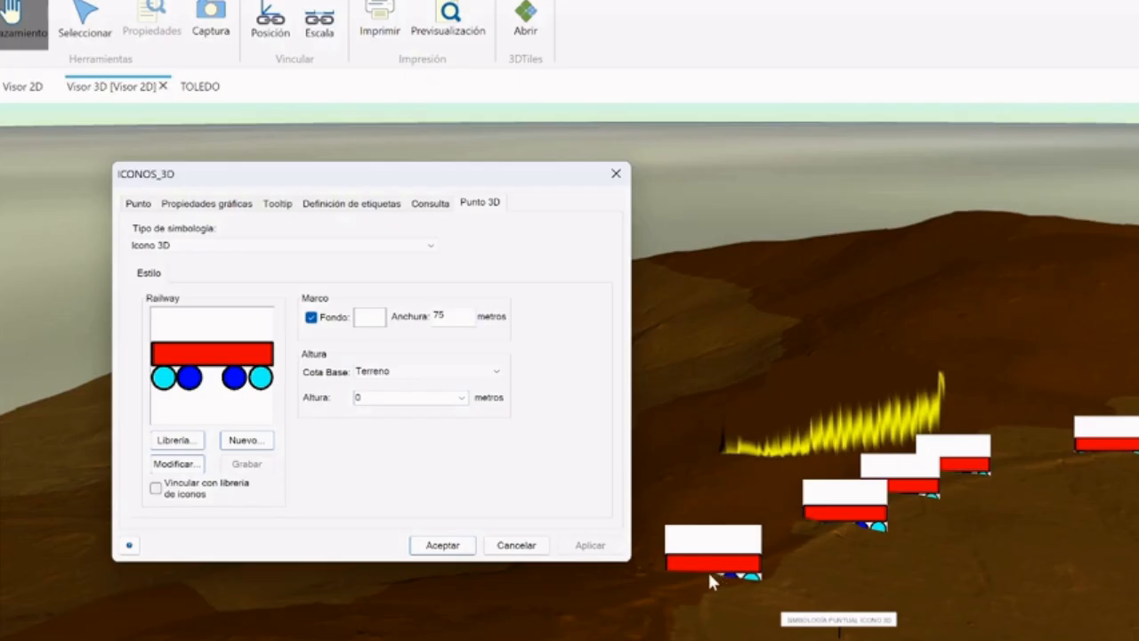
Step: Set the icons' height above the terrain to 10 metres and apply it to the layer
{"action": "left_click", "coordinate": [459, 398]}
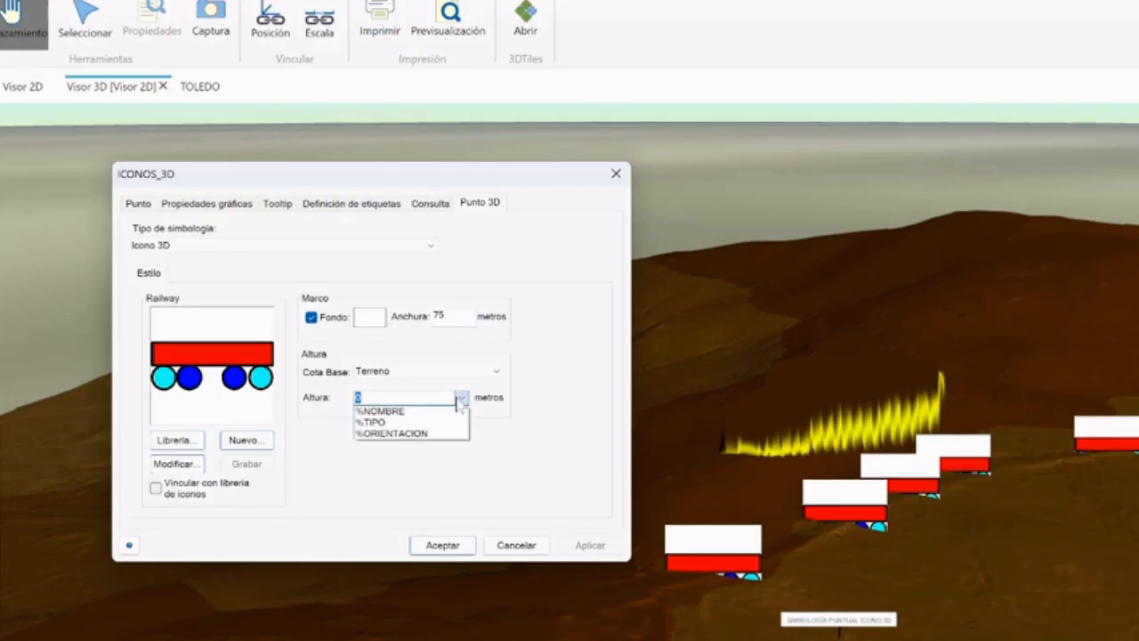
{"action": "left_click", "coordinate": [412, 398]}
{"action": "type", "text": "10"}
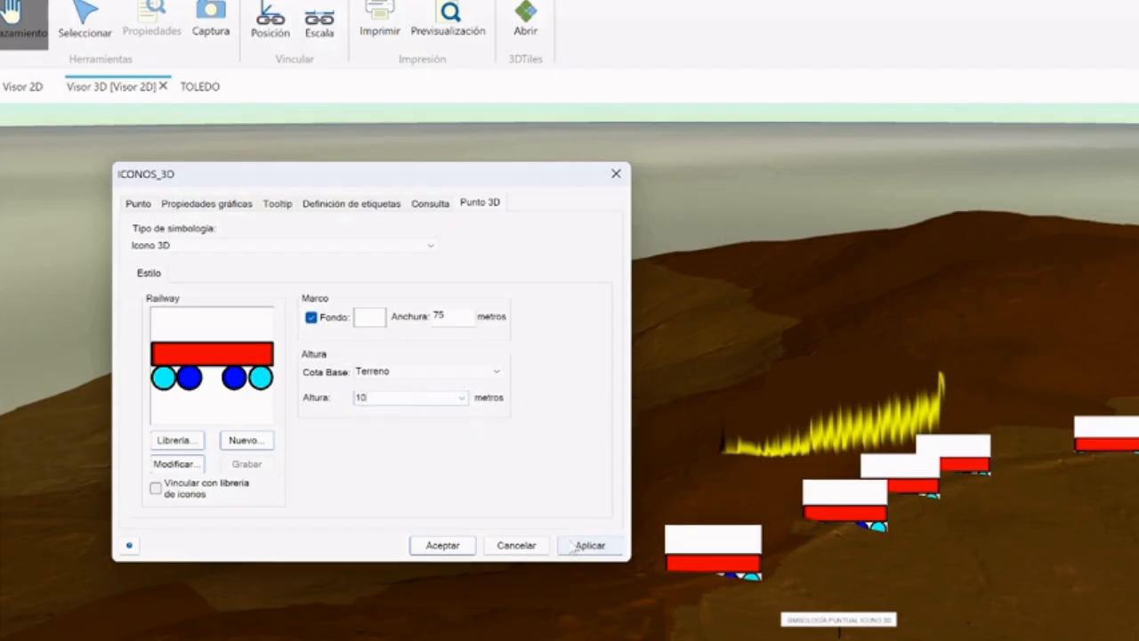
{"action": "left_click", "coordinate": [576, 546]}
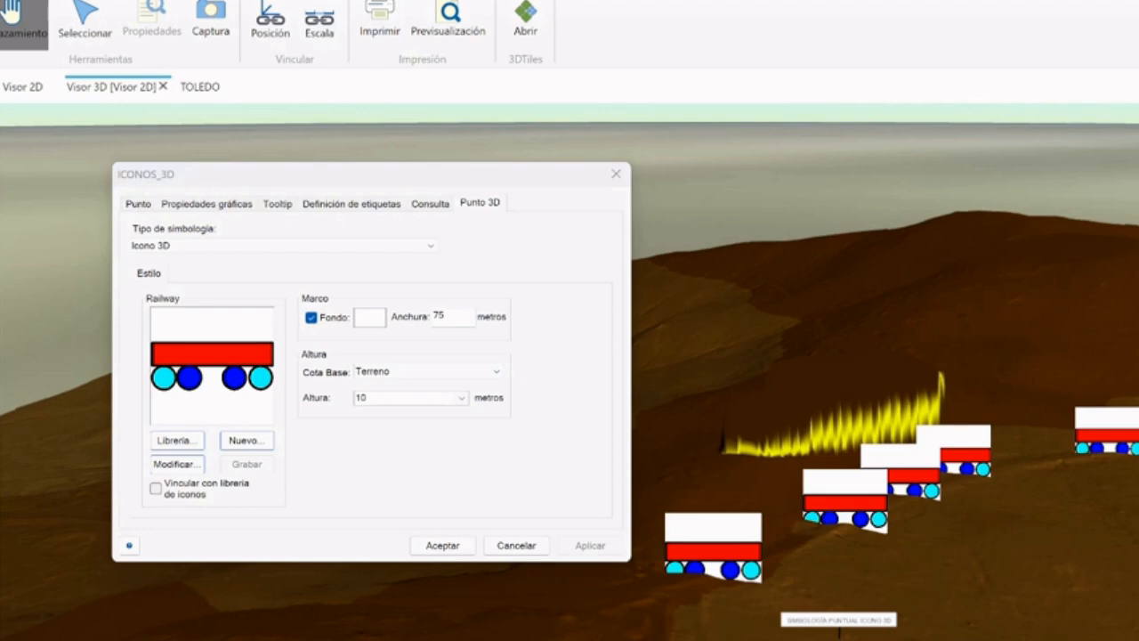
Step: Examine the attribute fields offered for the icons' height and leave the height as it is
{"action": "left_click", "coordinate": [460, 399]}
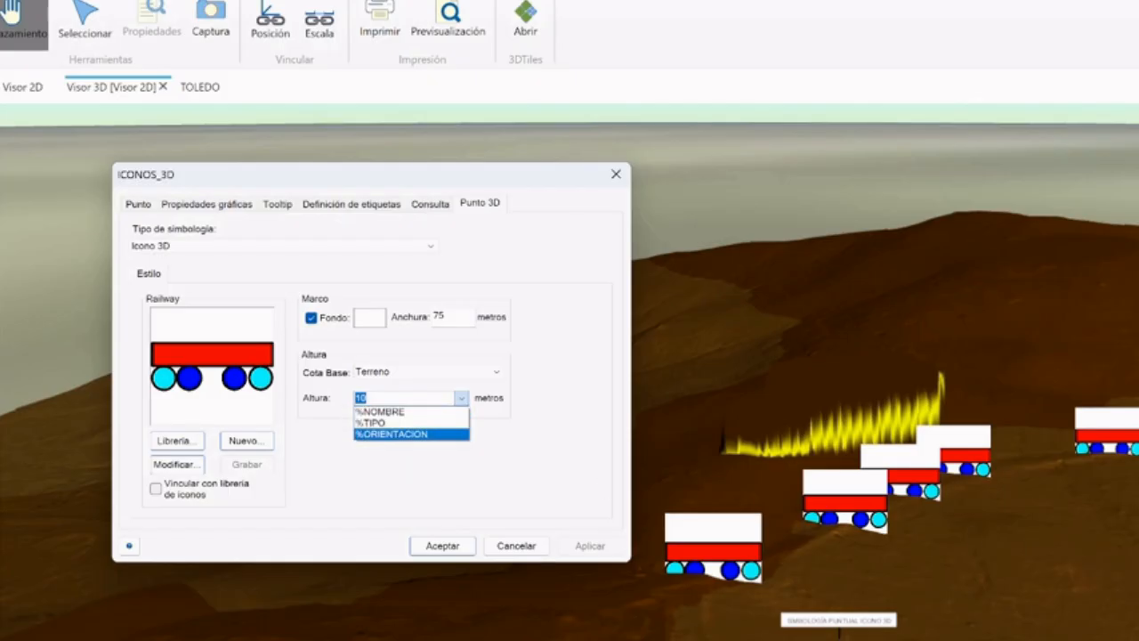
{"action": "key", "text": "Escape"}
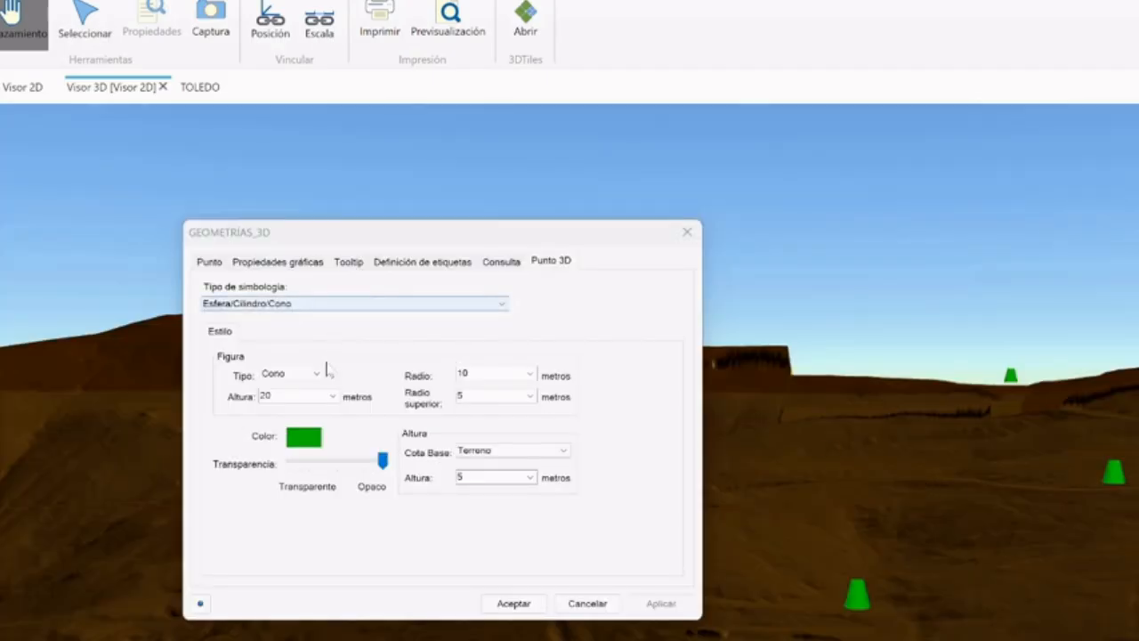
Step: Try the Prisma figure type for the GEOMETRÍAS_3D layer and apply it to the points
{"action": "left_click", "coordinate": [317, 375]}
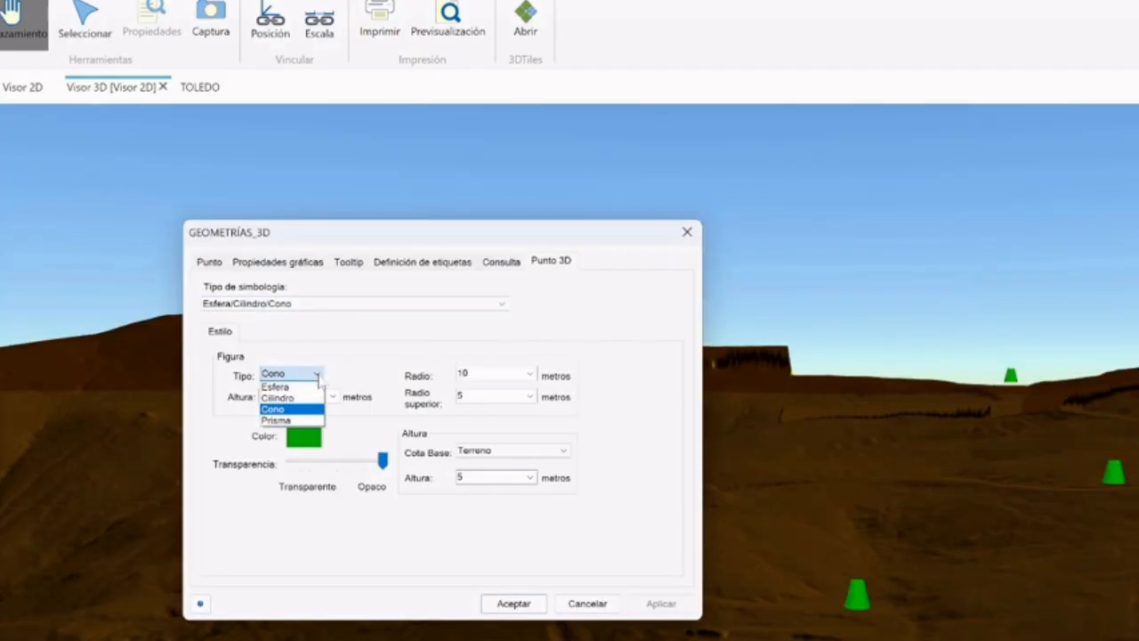
{"action": "left_click", "coordinate": [299, 423]}
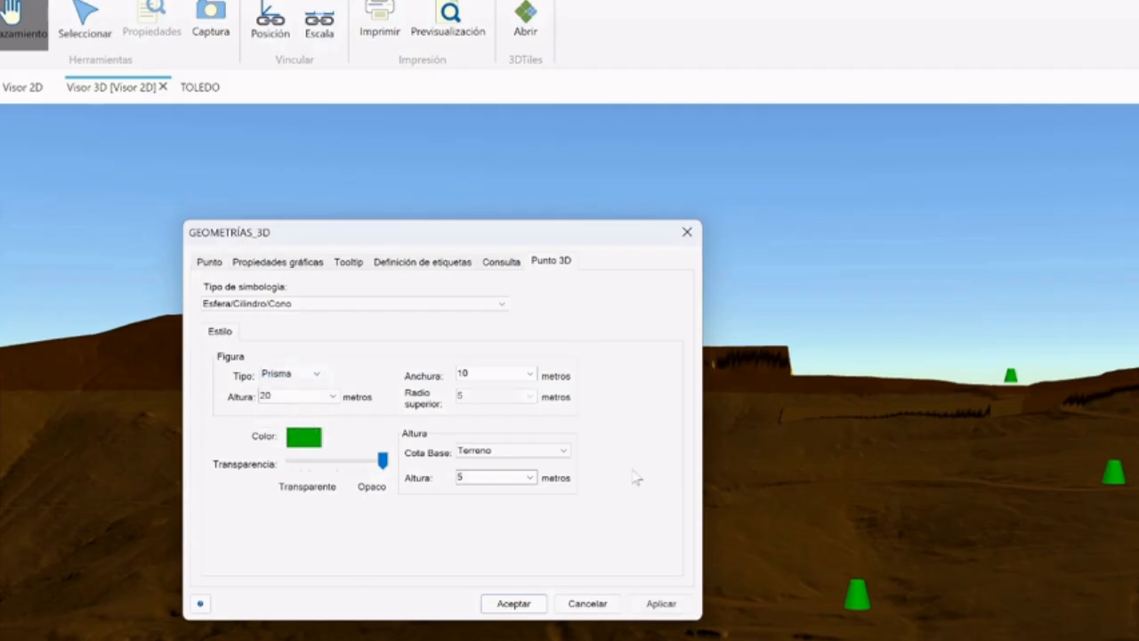
{"action": "left_click", "coordinate": [681, 603]}
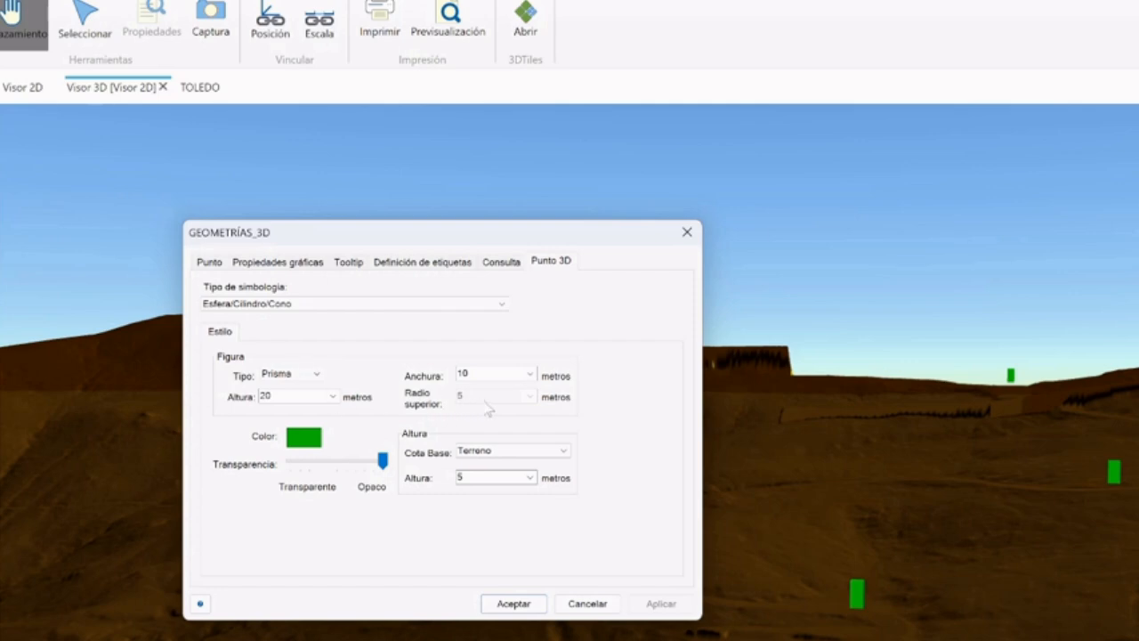
{"action": "double_click", "coordinate": [462, 373]}
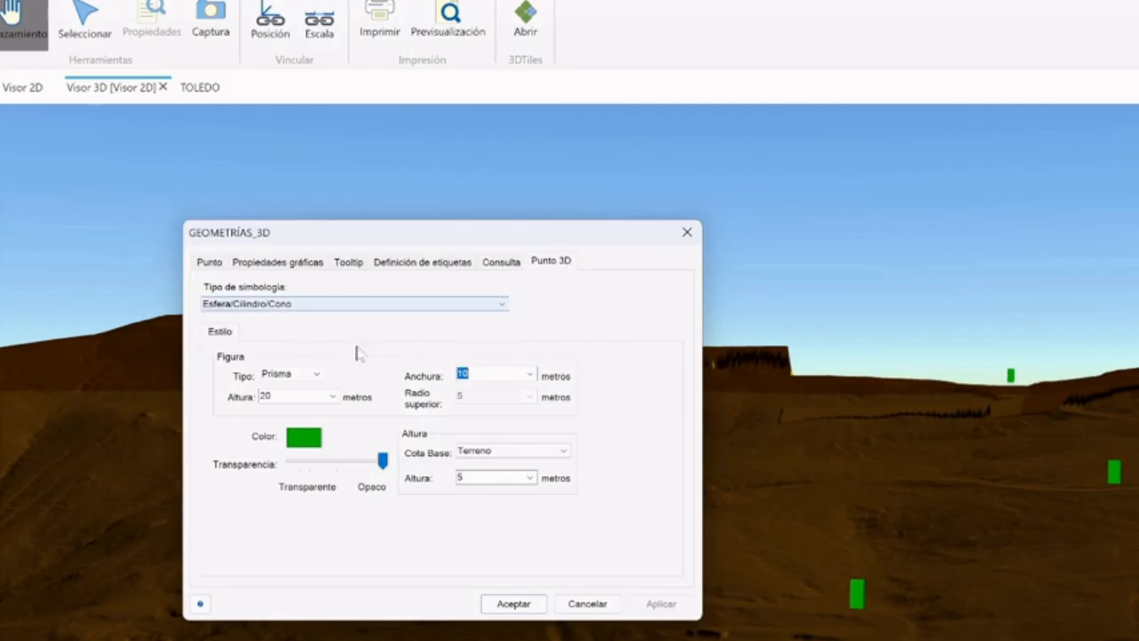
Step: Set the figure type to Cono with radius 5, upper radius 15 and height 45 metres, and apply it
{"action": "left_click", "coordinate": [313, 374]}
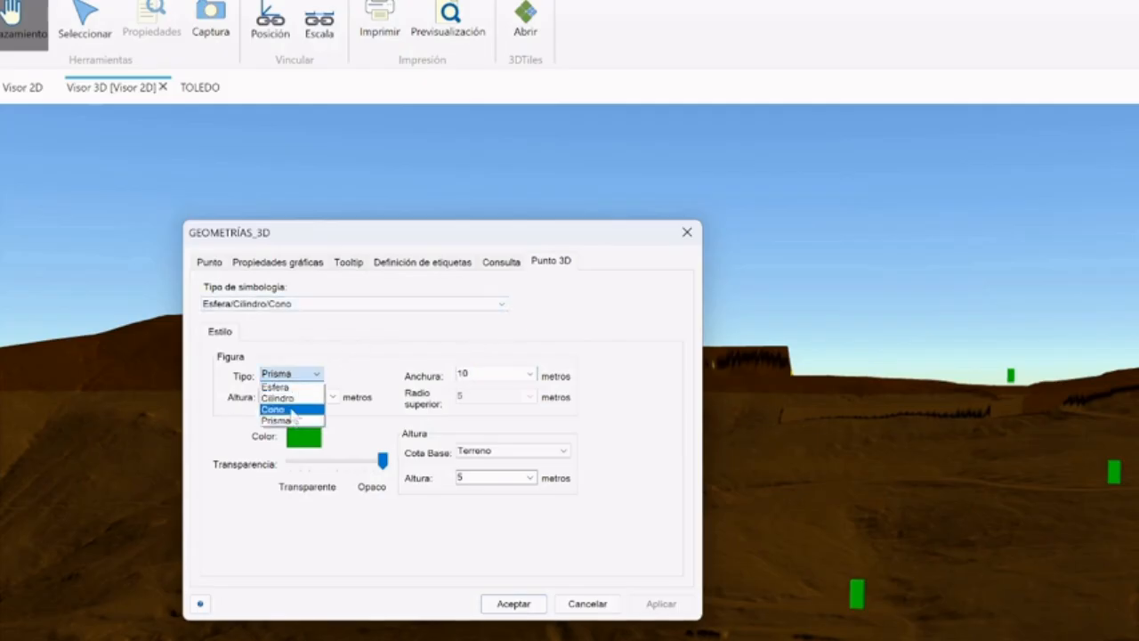
{"action": "left_click", "coordinate": [291, 409]}
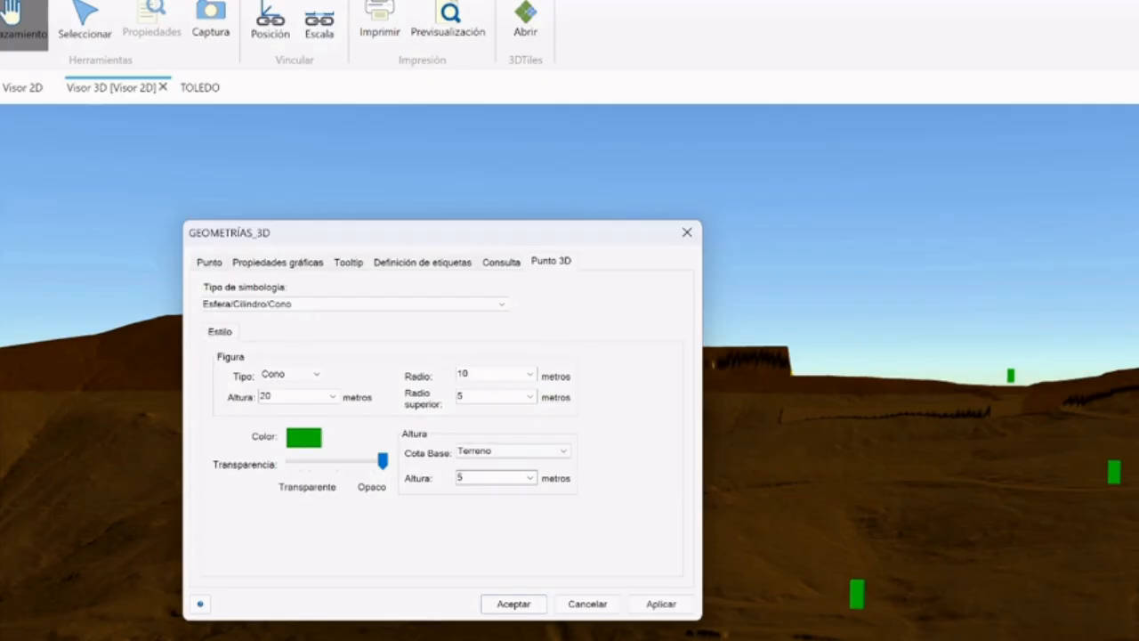
{"action": "left_click_drag", "start_coordinate": [488, 373], "coordinate": [444, 378]}
{"action": "type", "text": "5"}
{"action": "left_click_drag", "start_coordinate": [464, 397], "coordinate": [447, 406]}
{"action": "type", "text": "15"}
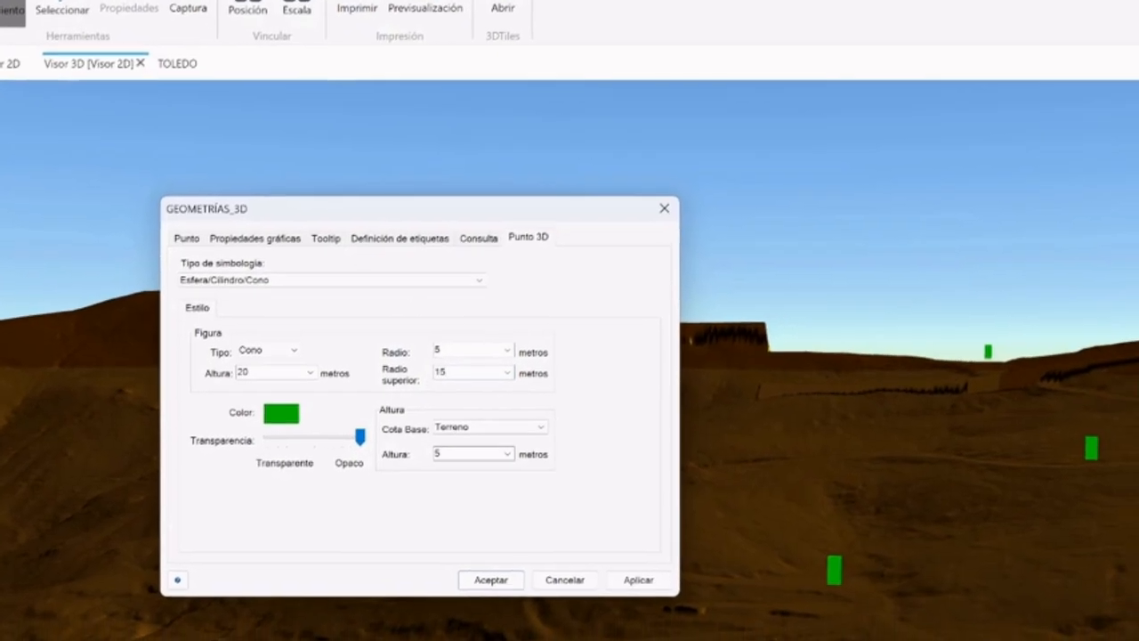
{"action": "left_click_drag", "start_coordinate": [259, 380], "coordinate": [241, 381]}
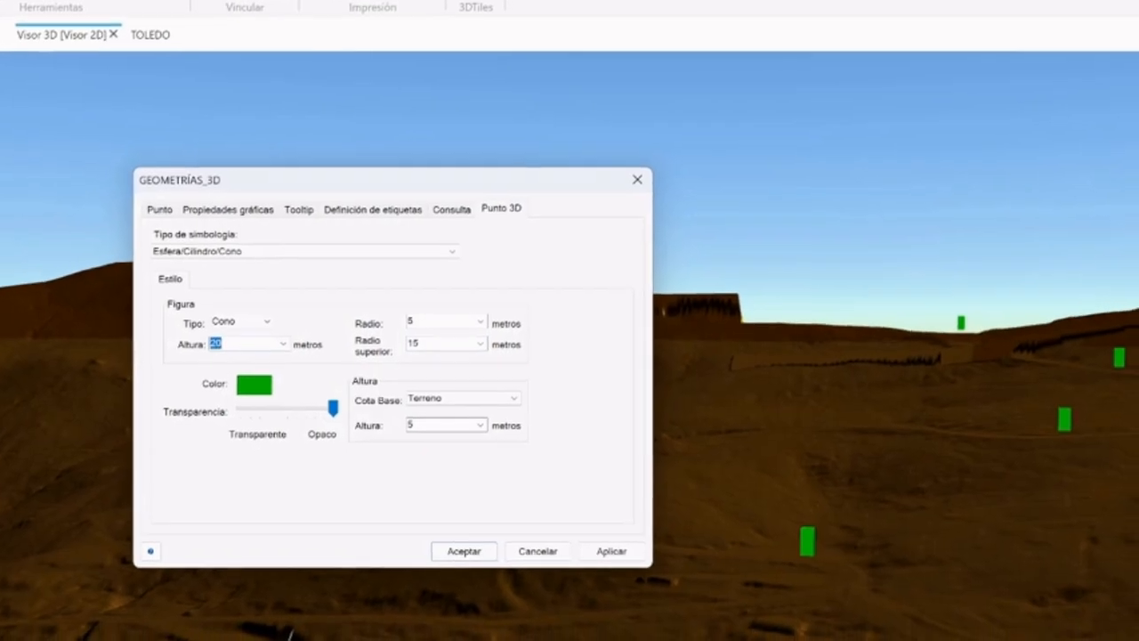
{"action": "type", "text": "45"}
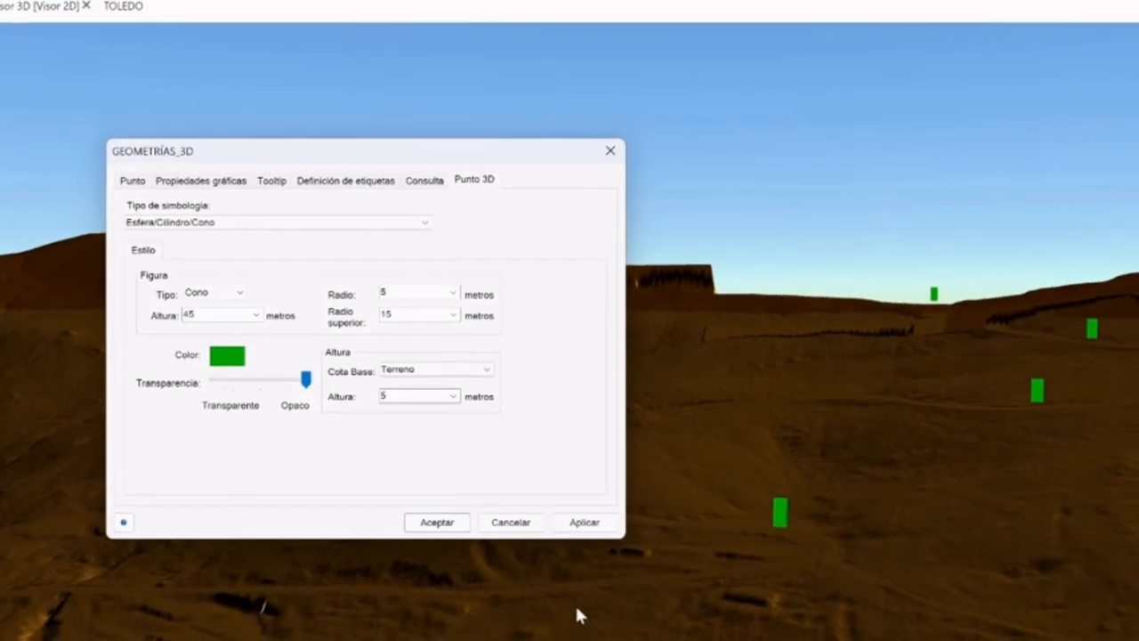
{"action": "left_click", "coordinate": [589, 529]}
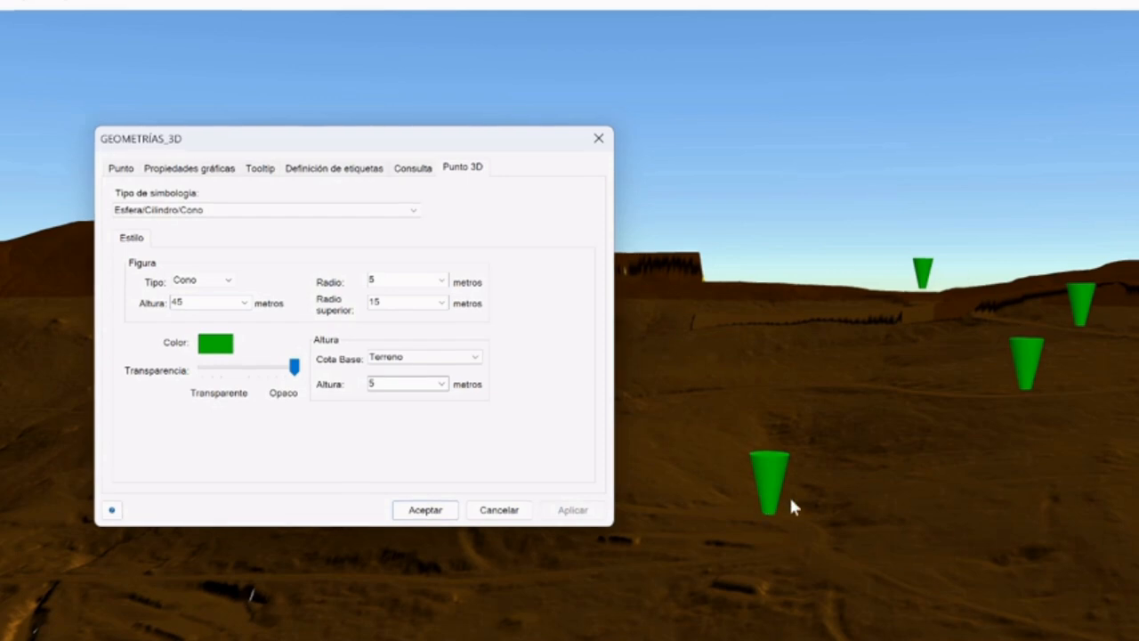
Step: Colour the cones orange and make them partly transparent, applying both changes to the layer
{"action": "left_click", "coordinate": [221, 340]}
{"action": "left_click", "coordinate": [142, 265]}
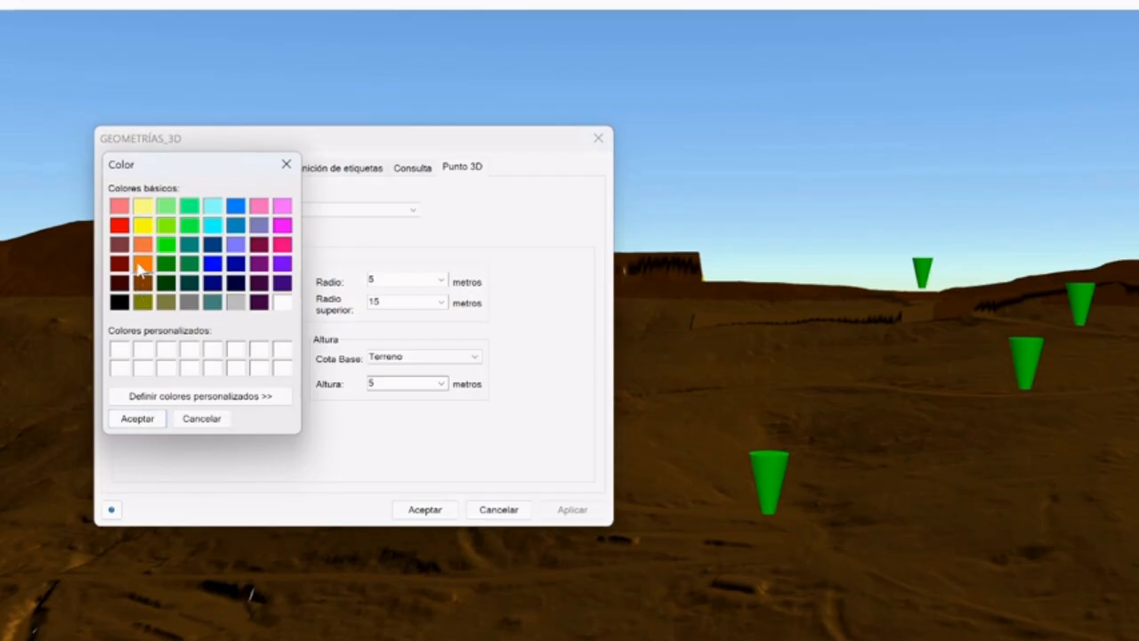
{"action": "left_click", "coordinate": [135, 418]}
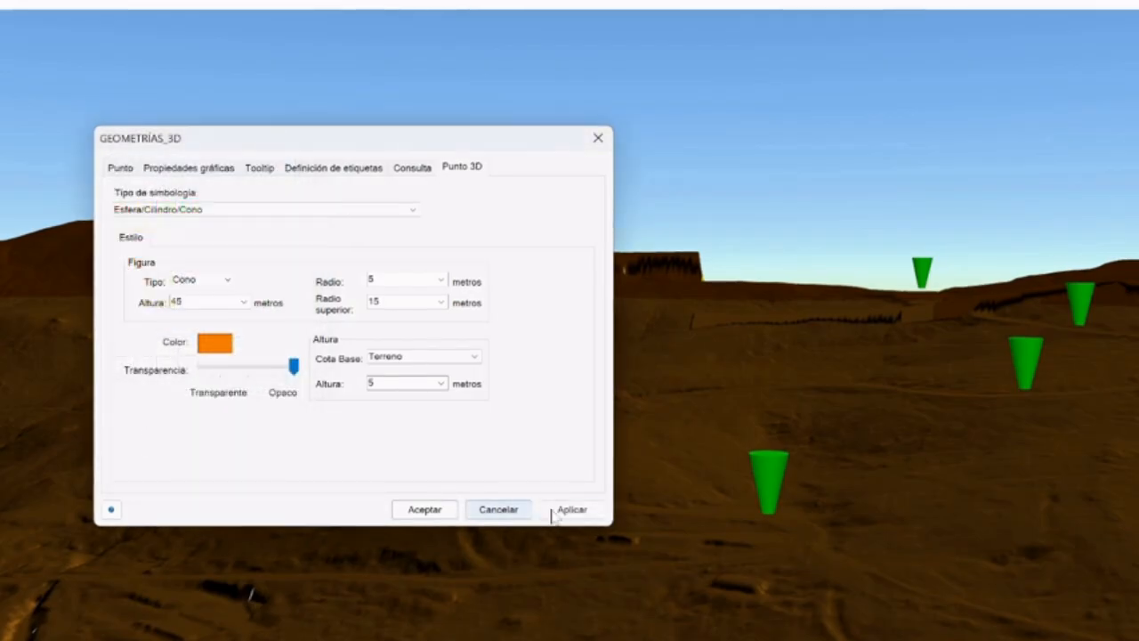
{"action": "left_click", "coordinate": [560, 510]}
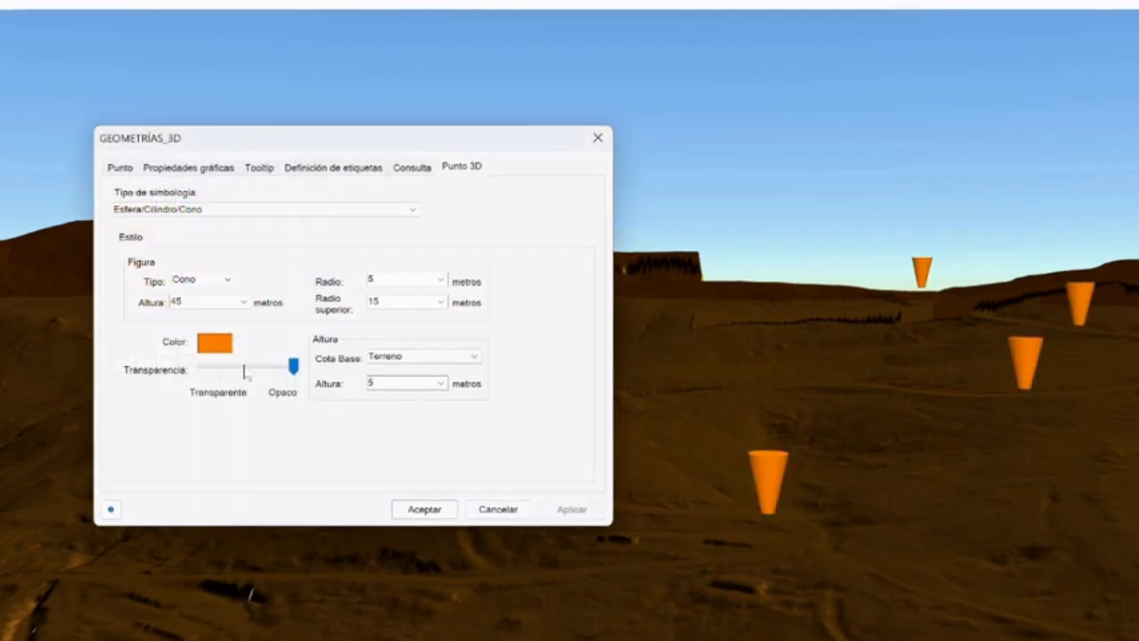
{"action": "left_click_drag", "start_coordinate": [292, 366], "coordinate": [238, 368]}
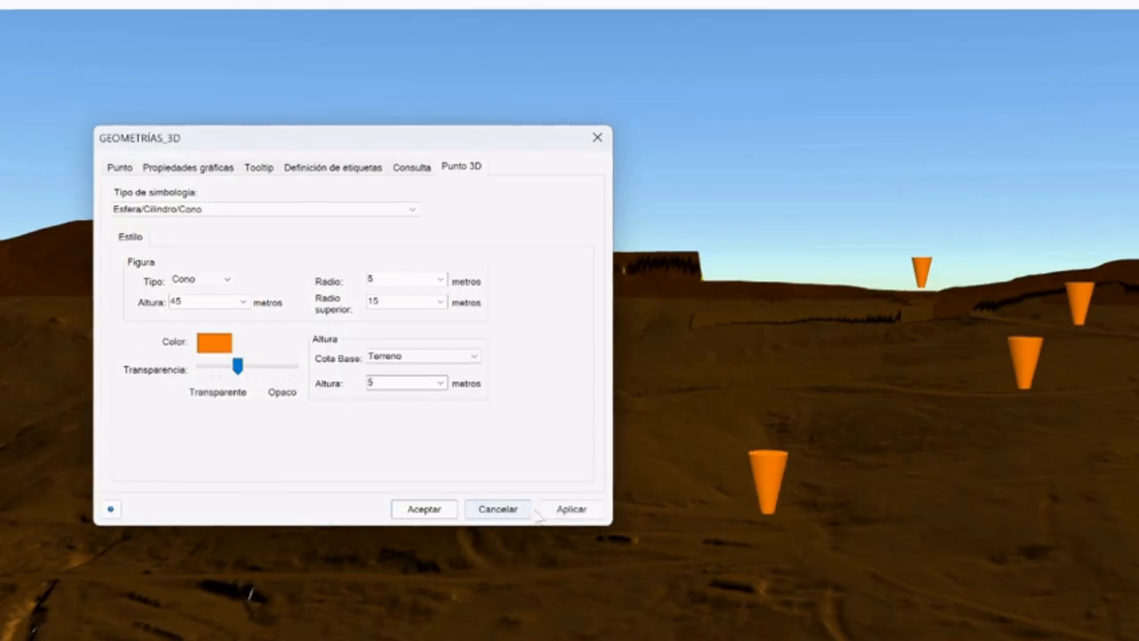
{"action": "left_click", "coordinate": [583, 512]}
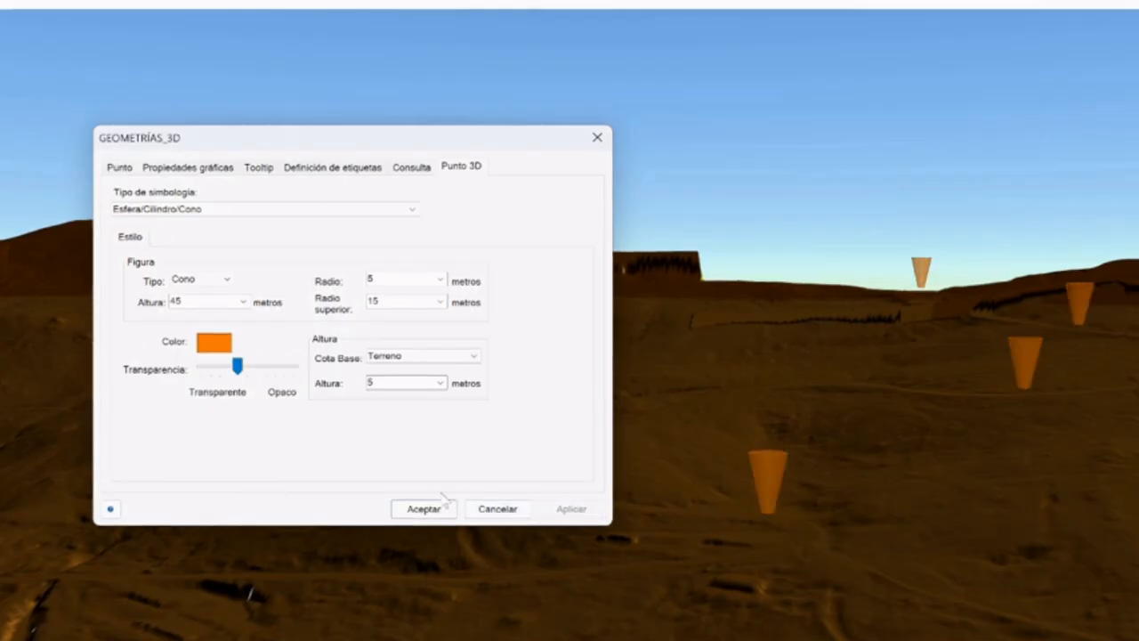
Step: Keep Terreno as the cones' base elevation, set their height above it to 45 metres and apply
{"action": "left_click", "coordinate": [473, 358]}
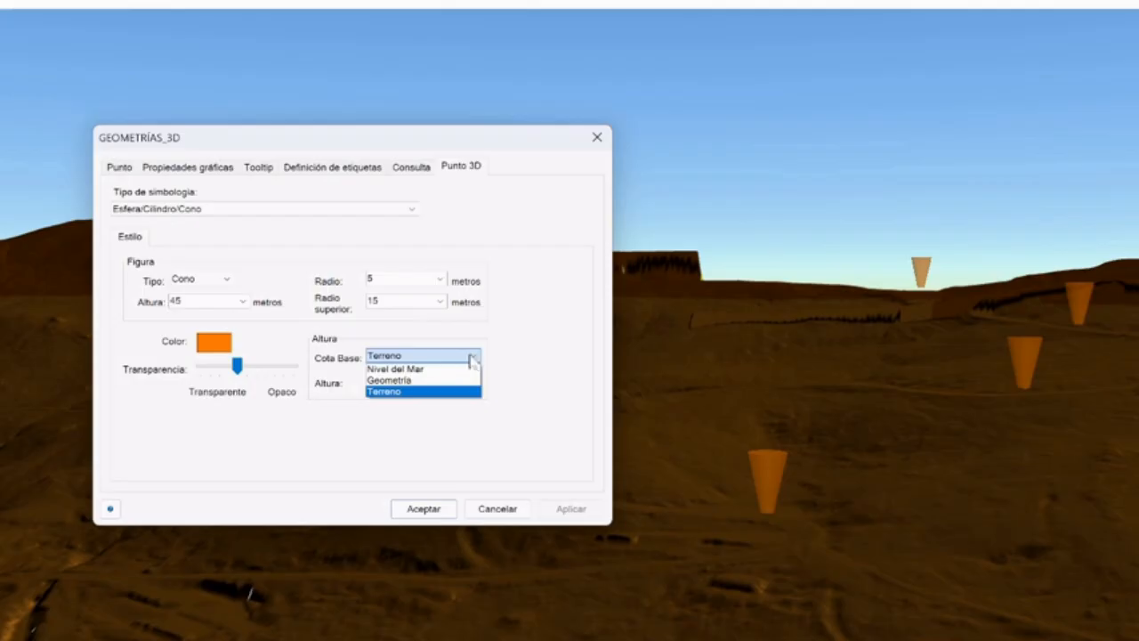
{"action": "left_click", "coordinate": [503, 396]}
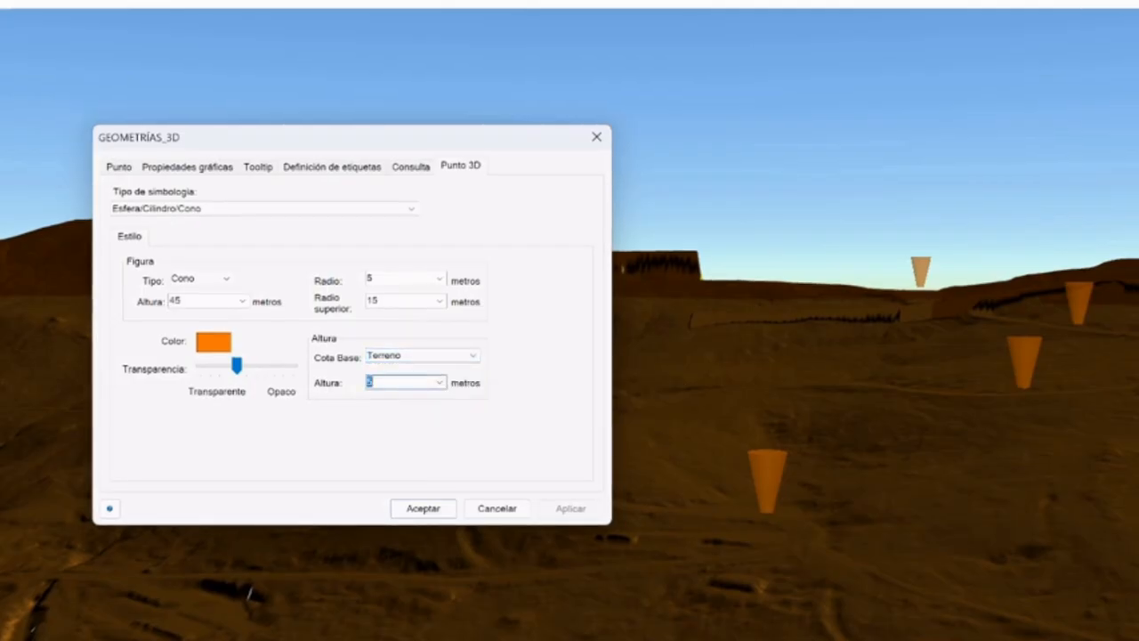
{"action": "type", "text": "45"}
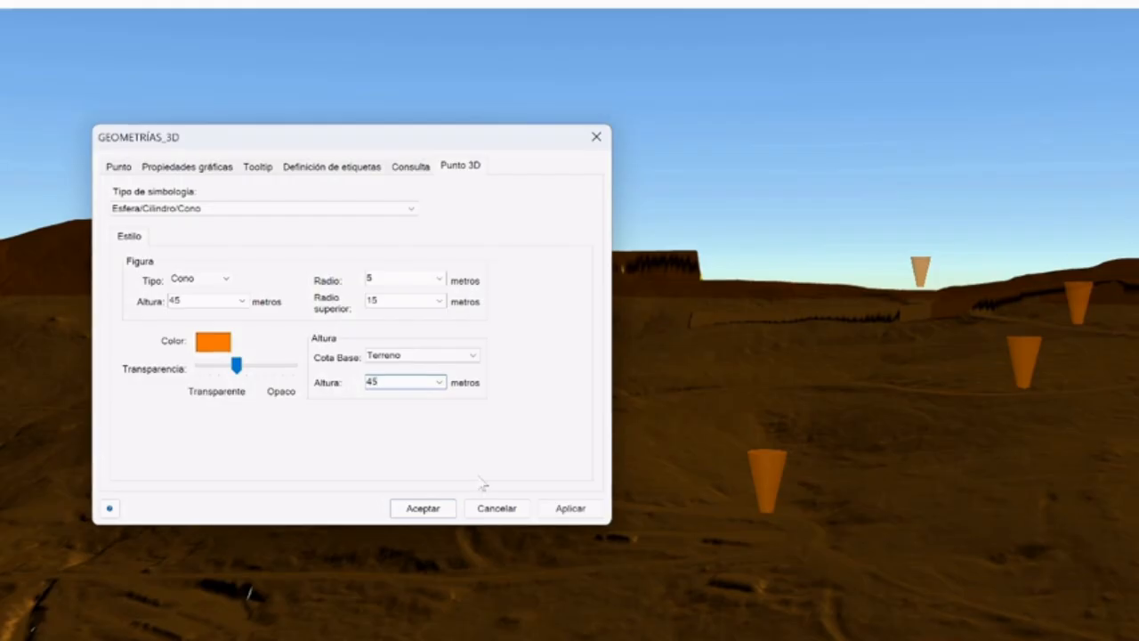
{"action": "left_click", "coordinate": [564, 514]}
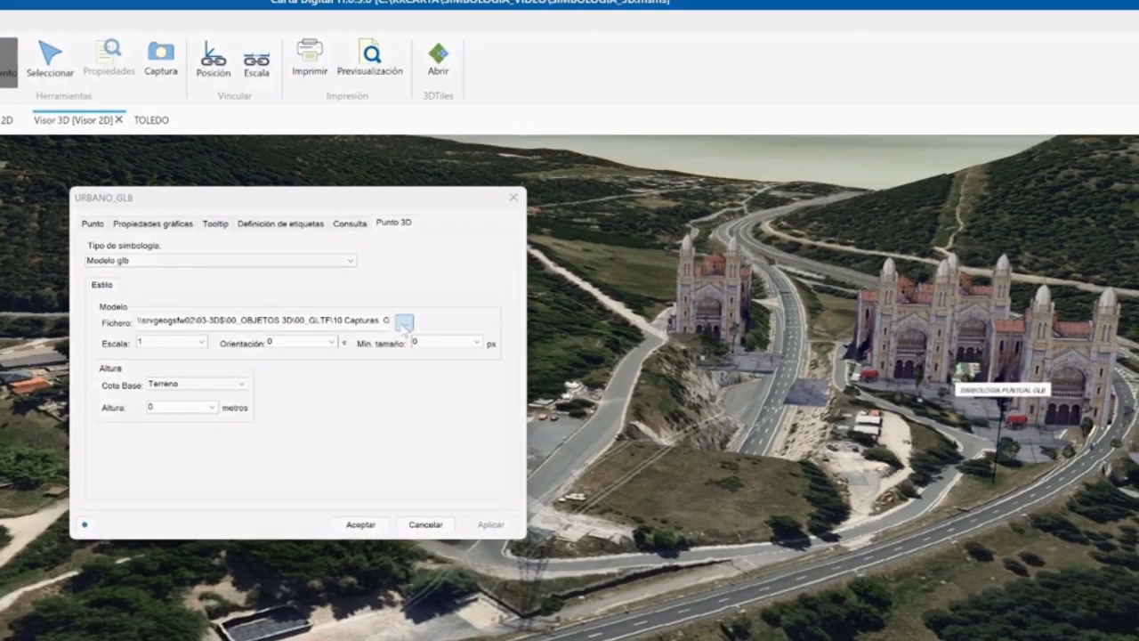
Step: Browse the GLB files in the 04. LoD4 folder for the URBANO_GLB layer's model, without choosing another file
{"action": "left_click", "coordinate": [404, 322]}
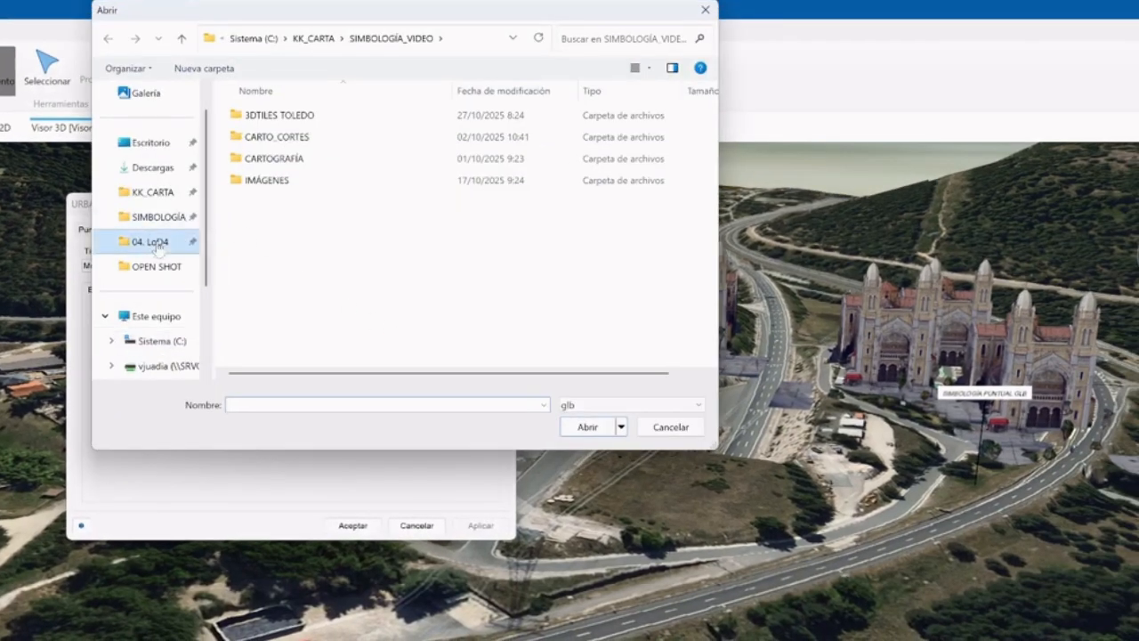
{"action": "left_click", "coordinate": [157, 246]}
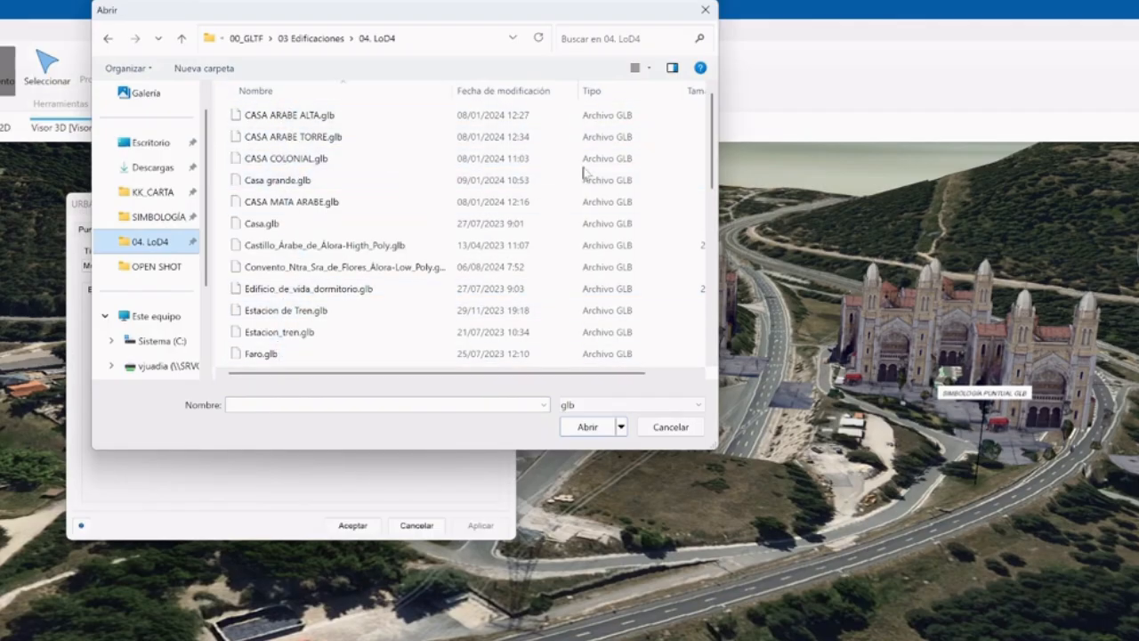
{"action": "left_click", "coordinate": [704, 10]}
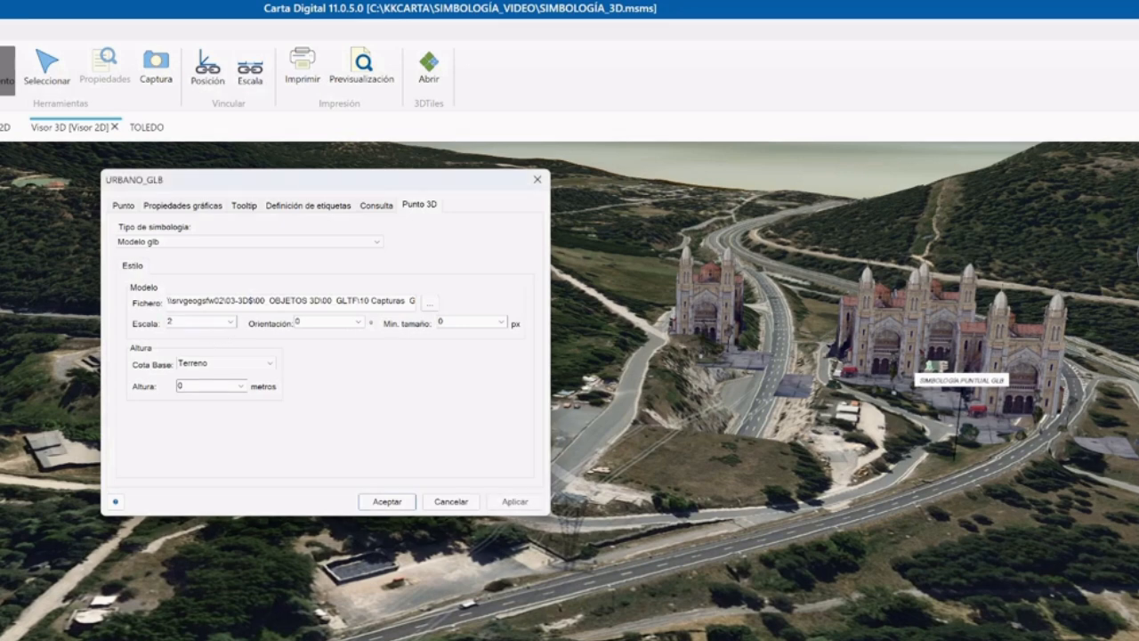
Step: Try a scale of 2 and the %NOMBRE field as the scale of the GLB models, applying each one
{"action": "left_click", "coordinate": [514, 502]}
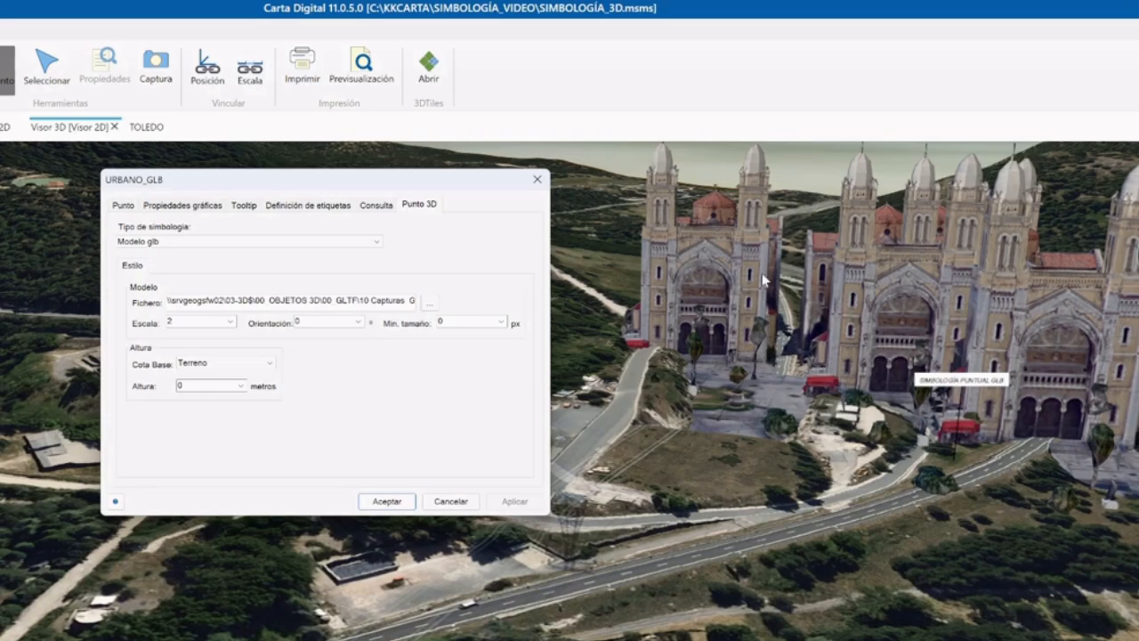
{"action": "left_click", "coordinate": [228, 323]}
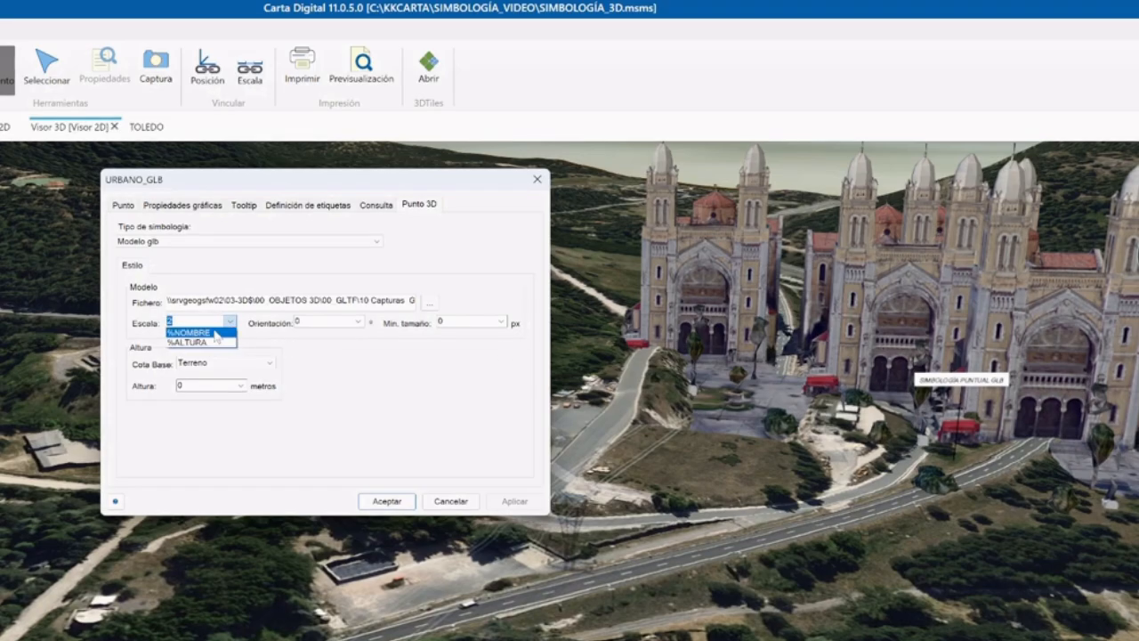
{"action": "left_click", "coordinate": [204, 332]}
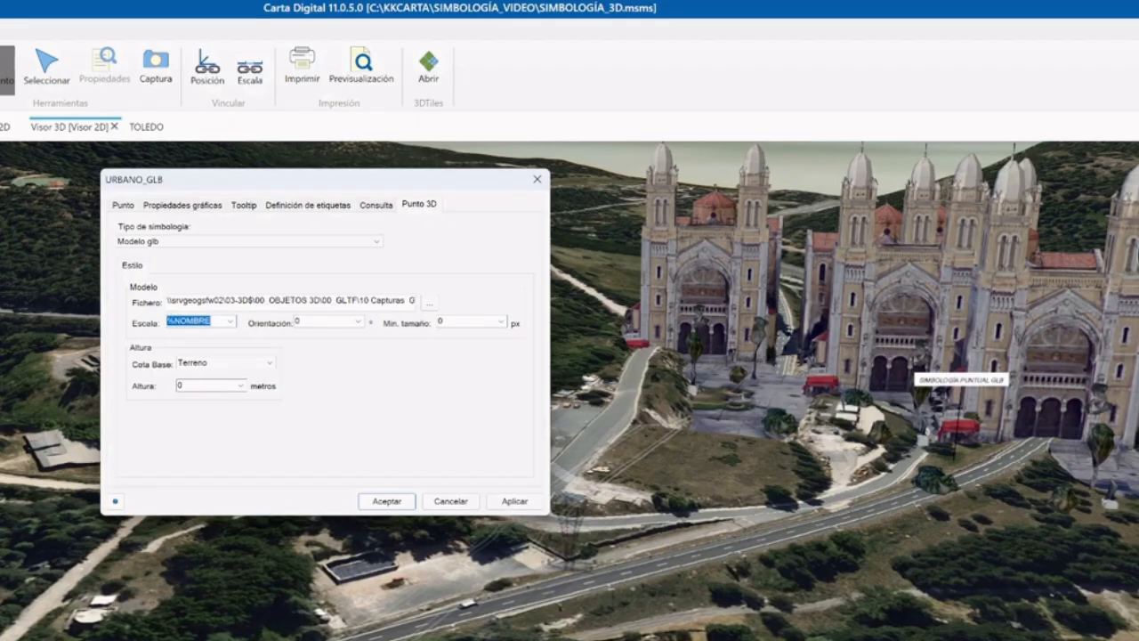
{"action": "left_click", "coordinate": [514, 502]}
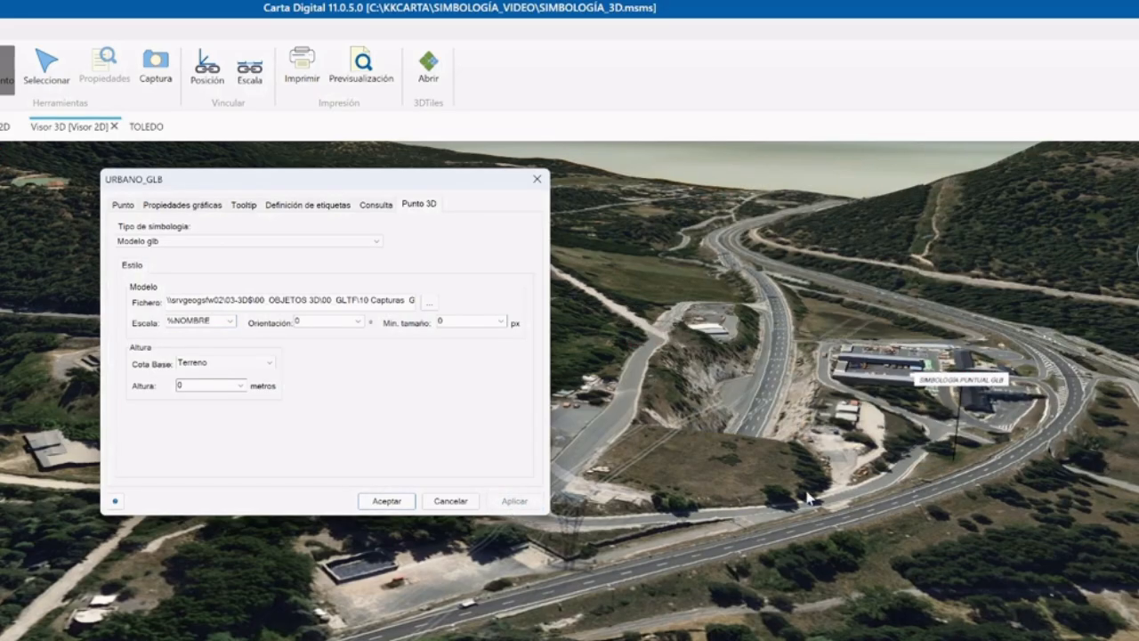
Step: Scale the GLB models by the %ALTURA field and apply it to the layer
{"action": "left_click", "coordinate": [229, 320]}
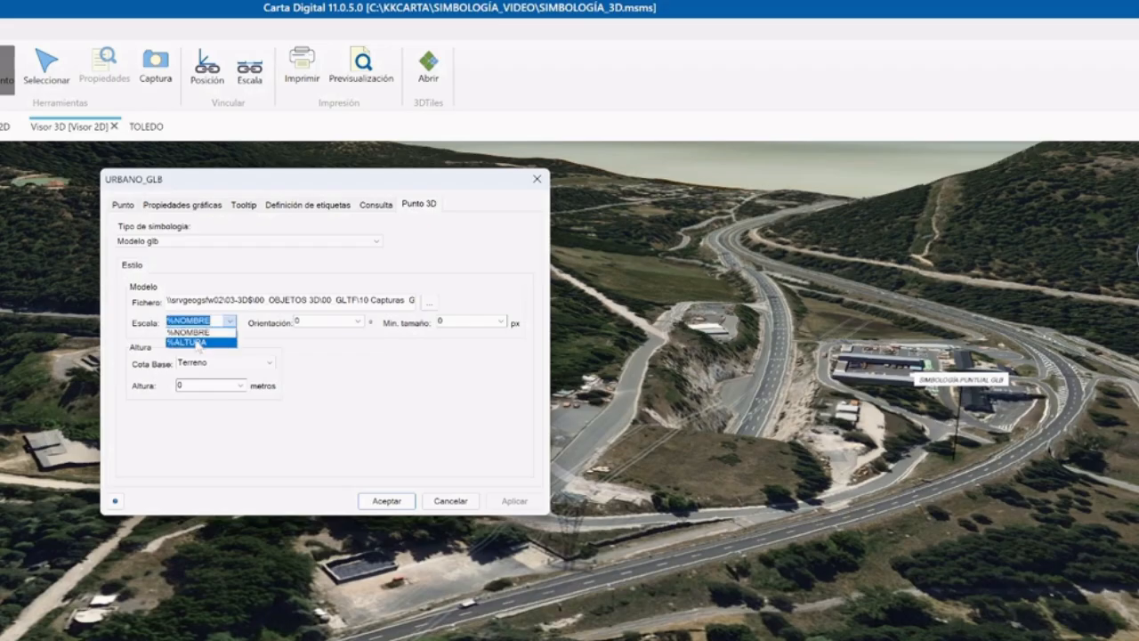
{"action": "left_click", "coordinate": [197, 342]}
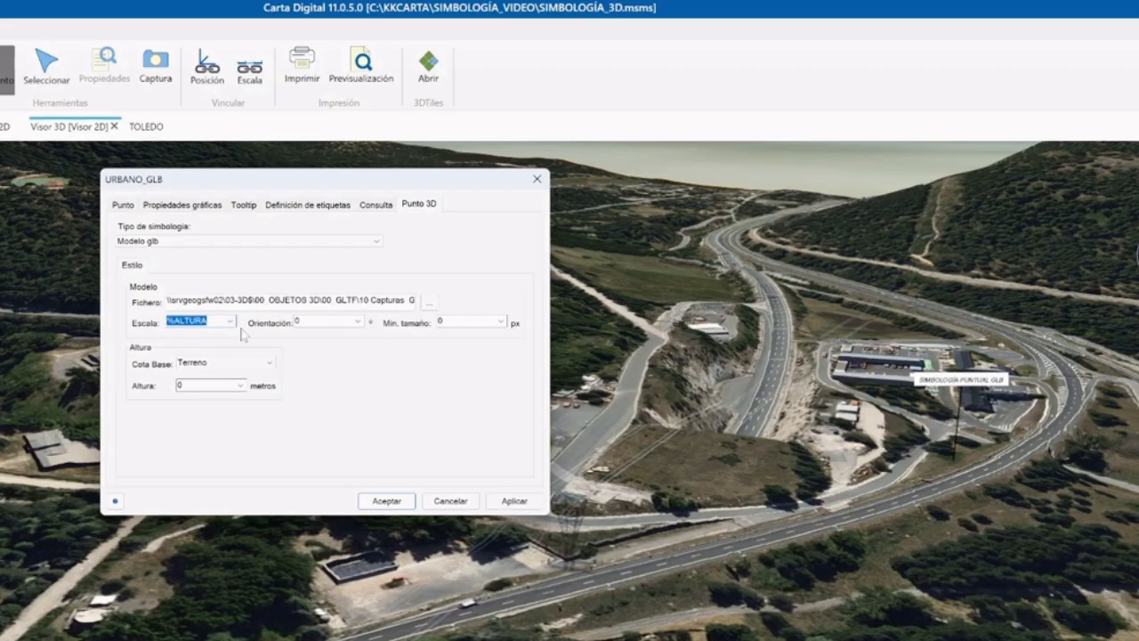
{"action": "left_click", "coordinate": [513, 501]}
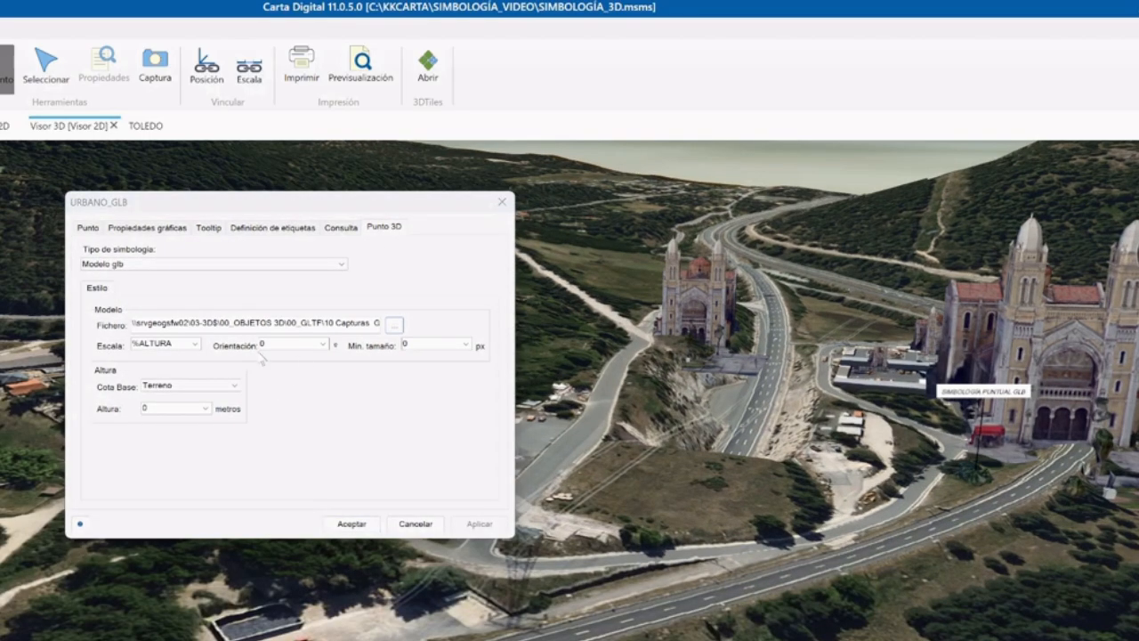
Step: Set the GLB models' orientation to 45 degrees and apply it to the layer
{"action": "left_click", "coordinate": [323, 345]}
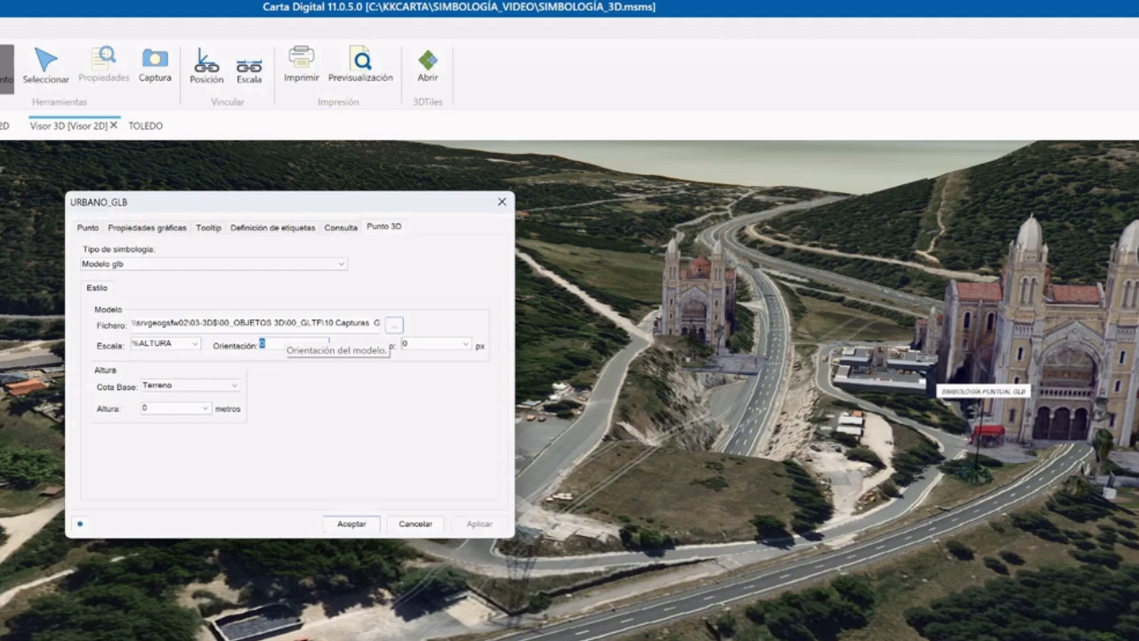
{"action": "type", "text": "45"}
{"action": "left_click", "coordinate": [481, 524]}
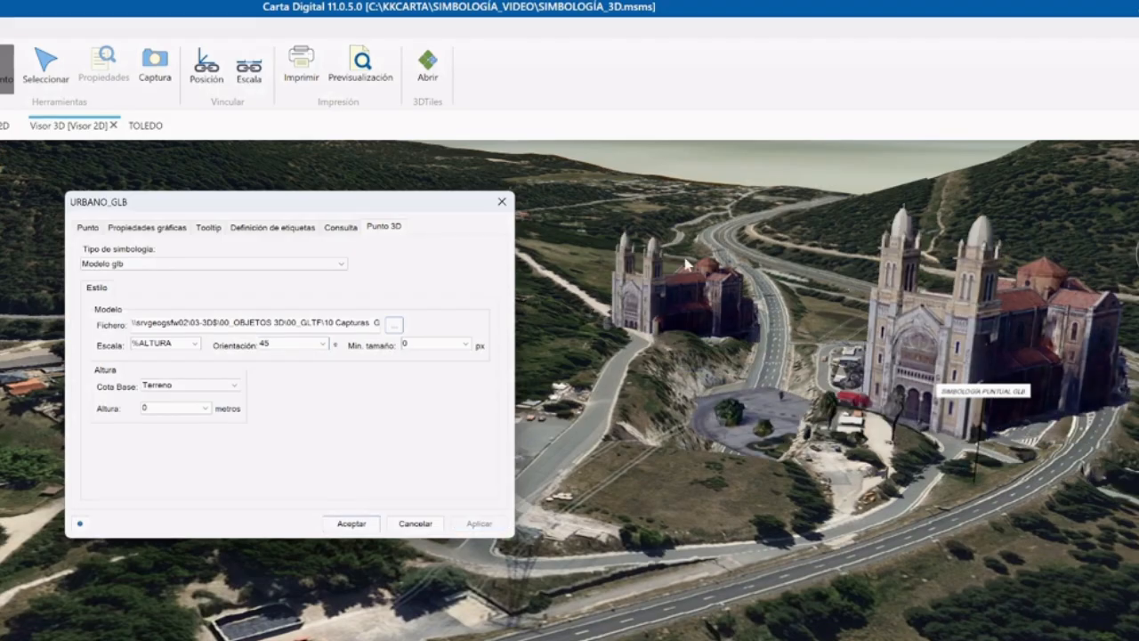
{"action": "left_click", "coordinate": [324, 344]}
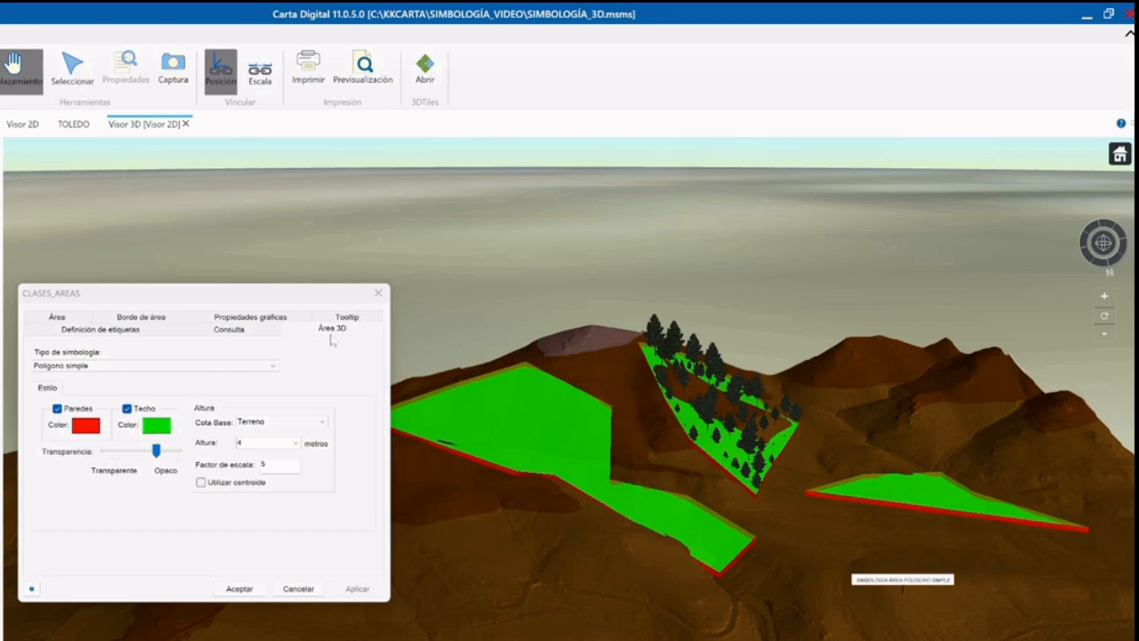
Step: Keep Polígono simple as the CLASES_AREAS symbology type, set the height scale factor to 10 and apply it
{"action": "left_click", "coordinate": [274, 372]}
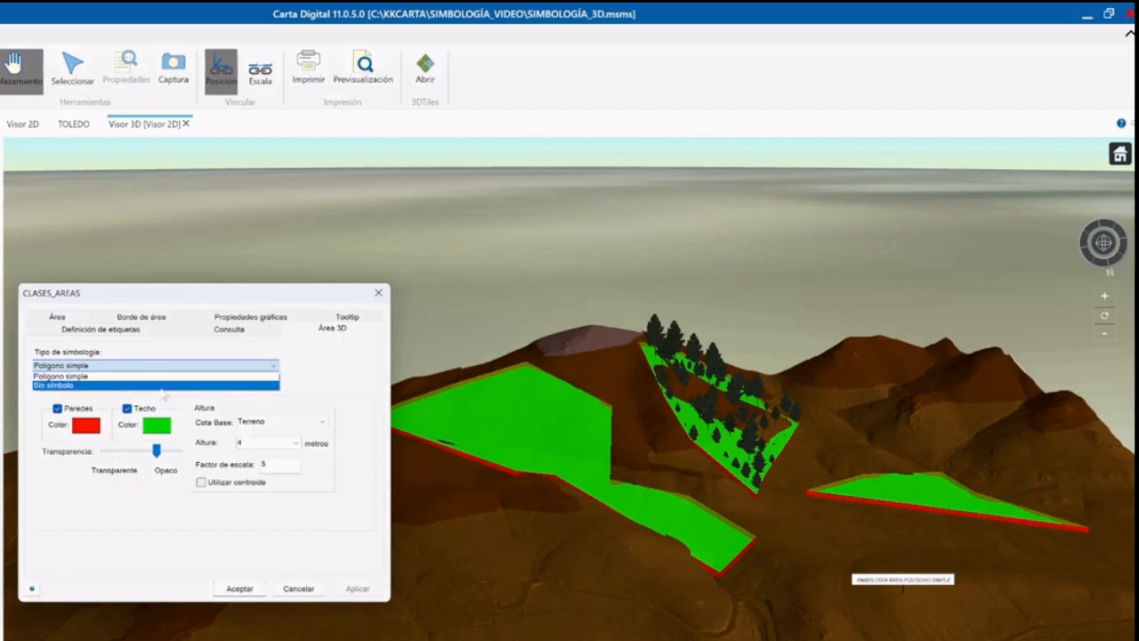
{"action": "left_click", "coordinate": [321, 380]}
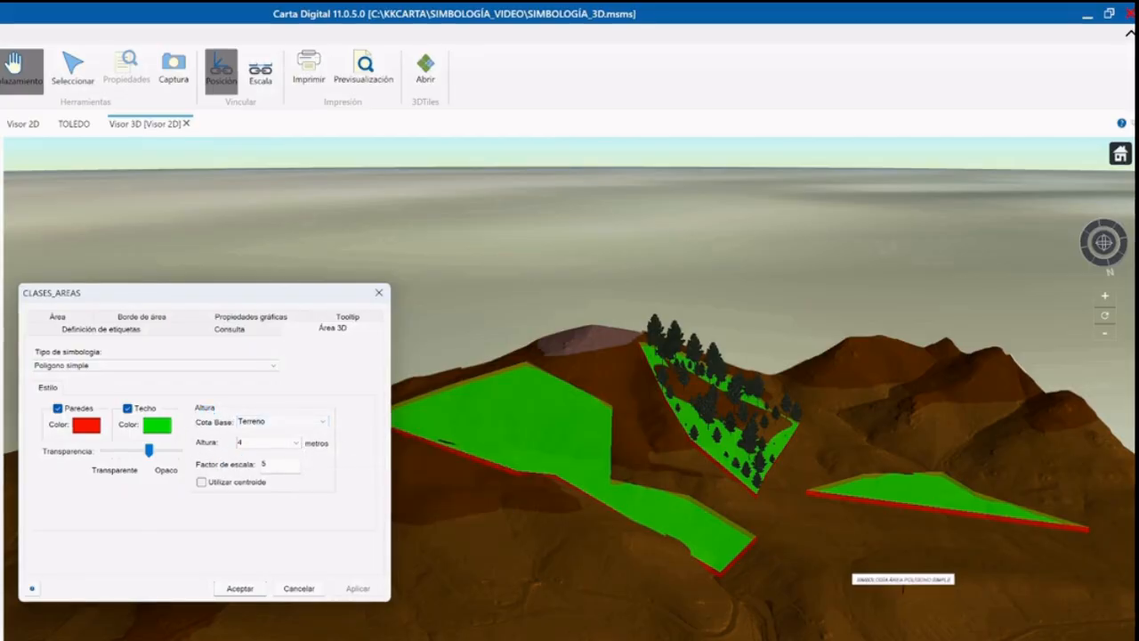
{"action": "double_click", "coordinate": [286, 463]}
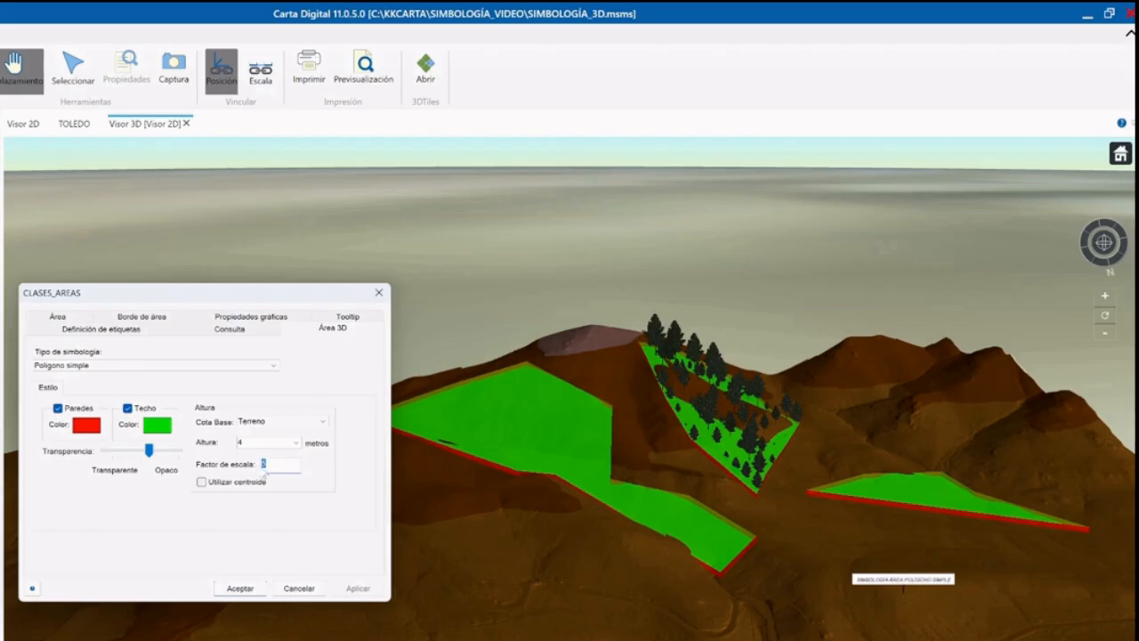
{"action": "type", "text": "10"}
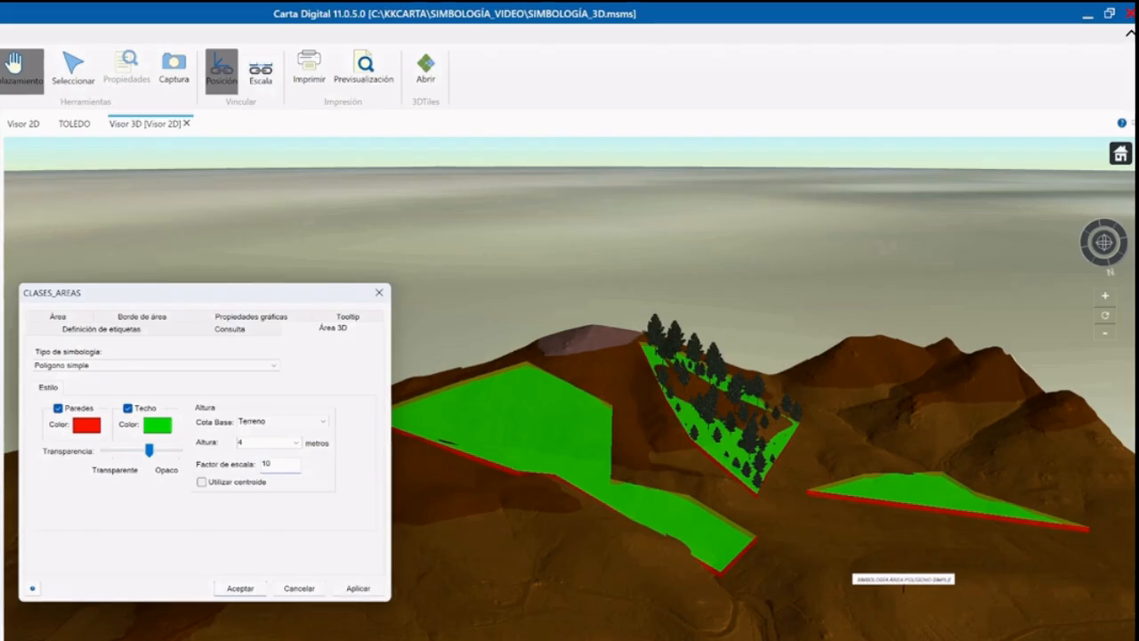
{"action": "left_click", "coordinate": [358, 588]}
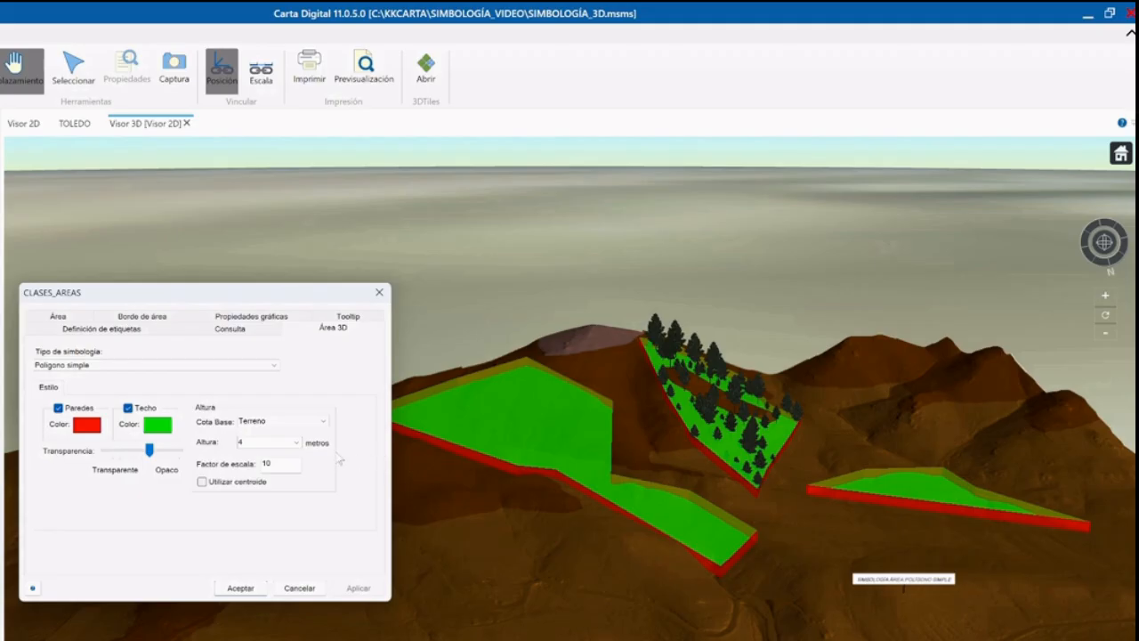
Step: Try the Utilizar centroide option on the CLASES_AREAS polygons by applying it, and turn it back off
{"action": "mouse_move", "coordinate": [224, 487]}
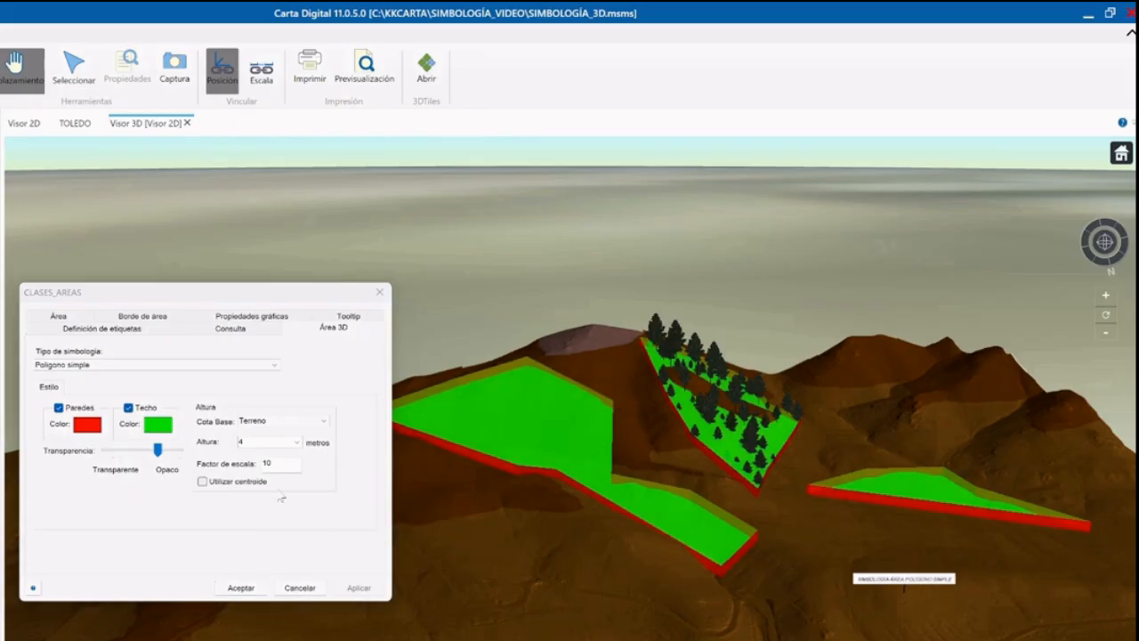
{"action": "left_click", "coordinate": [202, 481]}
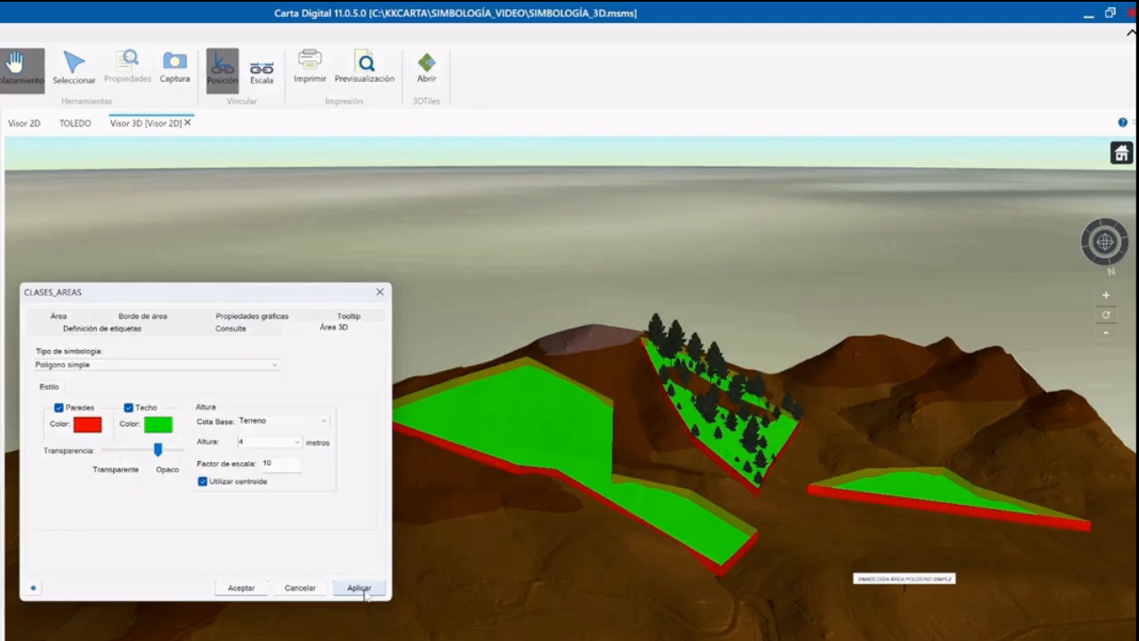
{"action": "left_click", "coordinate": [360, 588]}
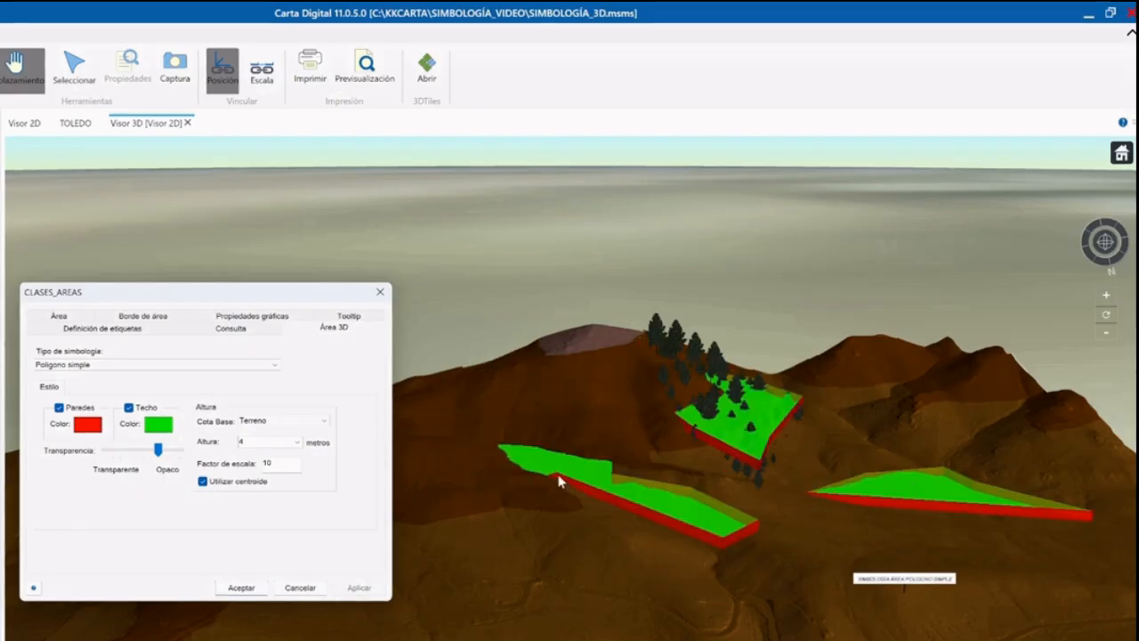
{"action": "left_click", "coordinate": [203, 481]}
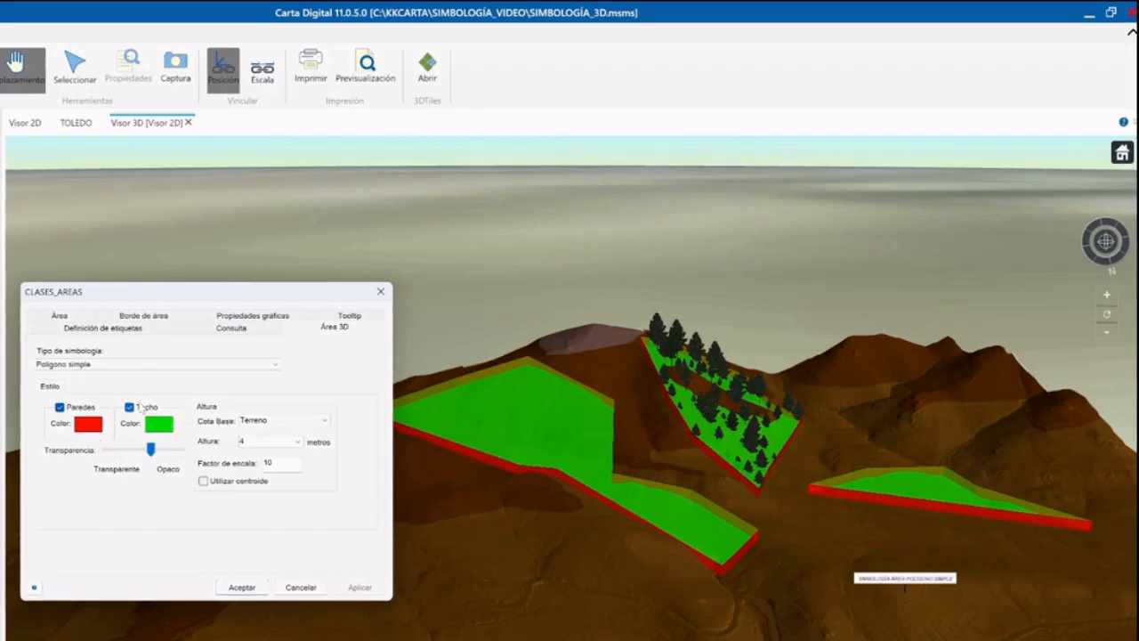
Step: Turn off the CLASES_AREAS polygons' walls and try the transparency at 100 and at a more transparent setting, applying each change
{"action": "left_click", "coordinate": [60, 407]}
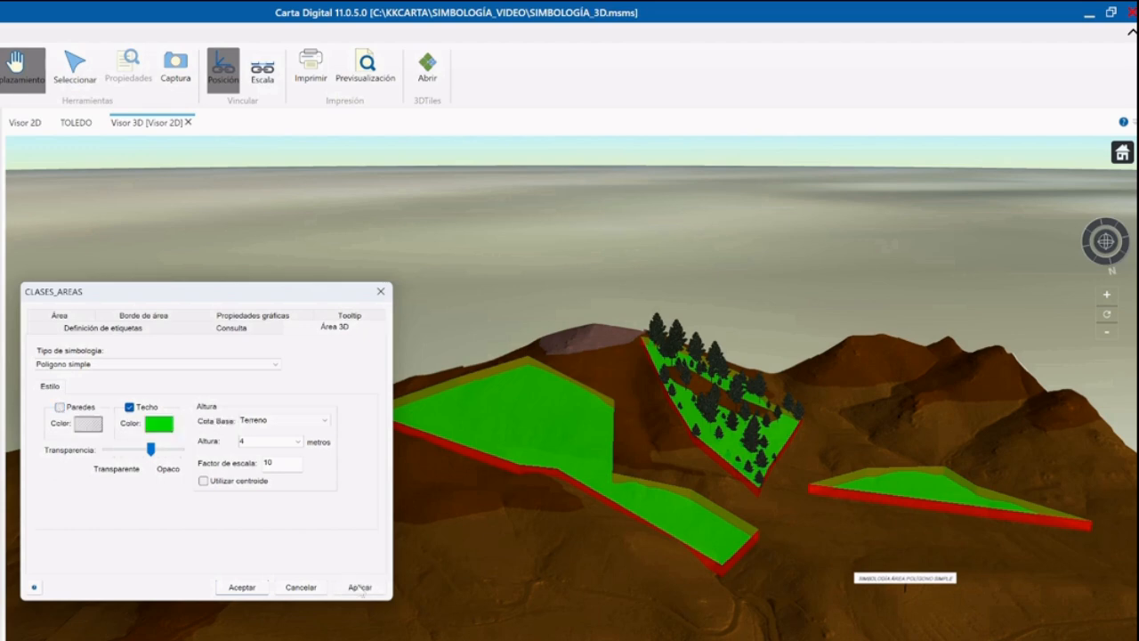
{"action": "left_click", "coordinate": [360, 588]}
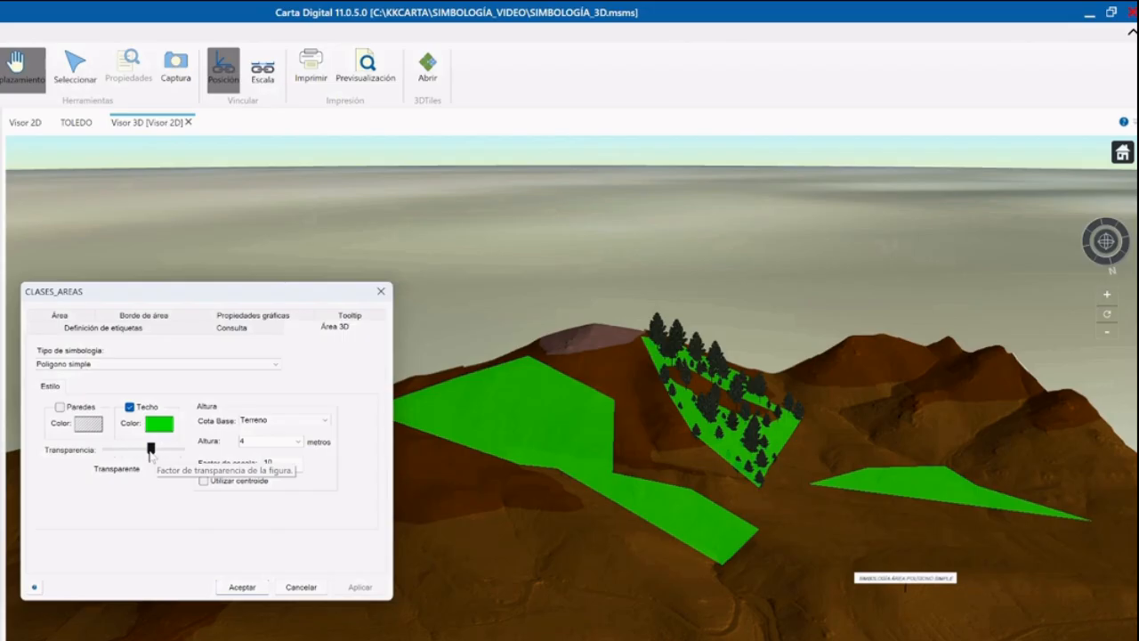
{"action": "left_click_drag", "start_coordinate": [151, 449], "coordinate": [180, 449]}
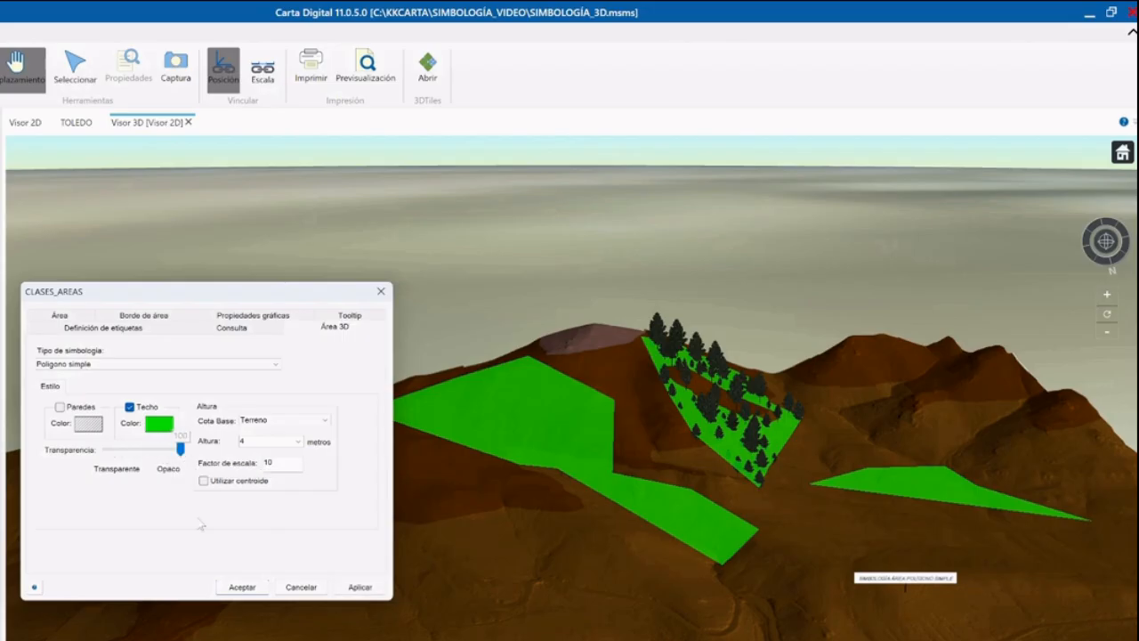
{"action": "left_click", "coordinate": [361, 588]}
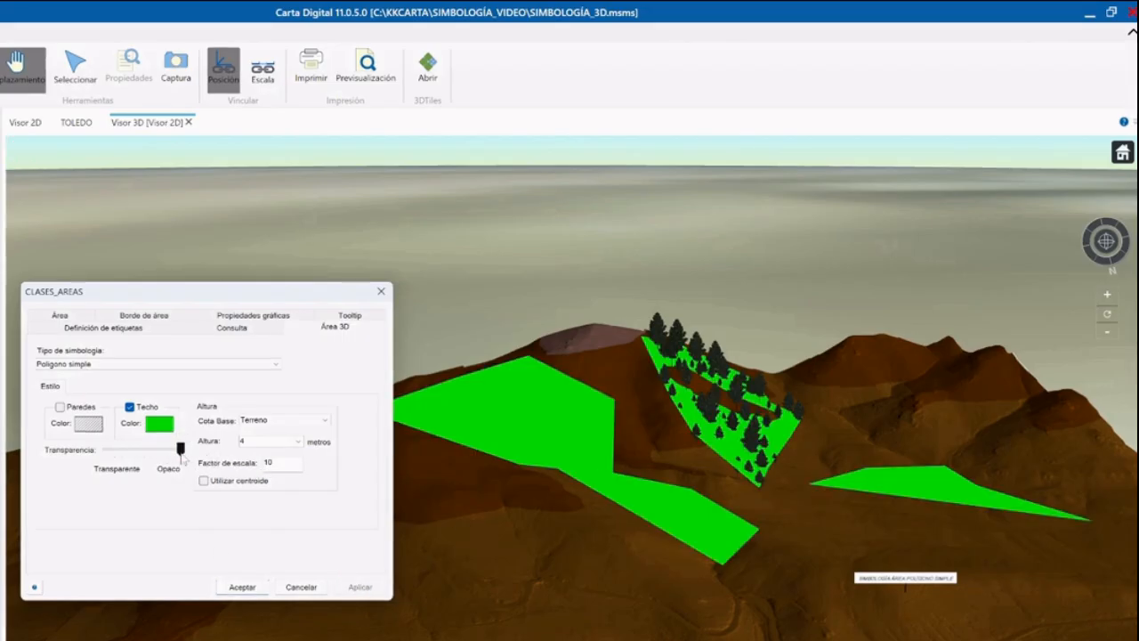
{"action": "left_click_drag", "start_coordinate": [182, 452], "coordinate": [129, 451]}
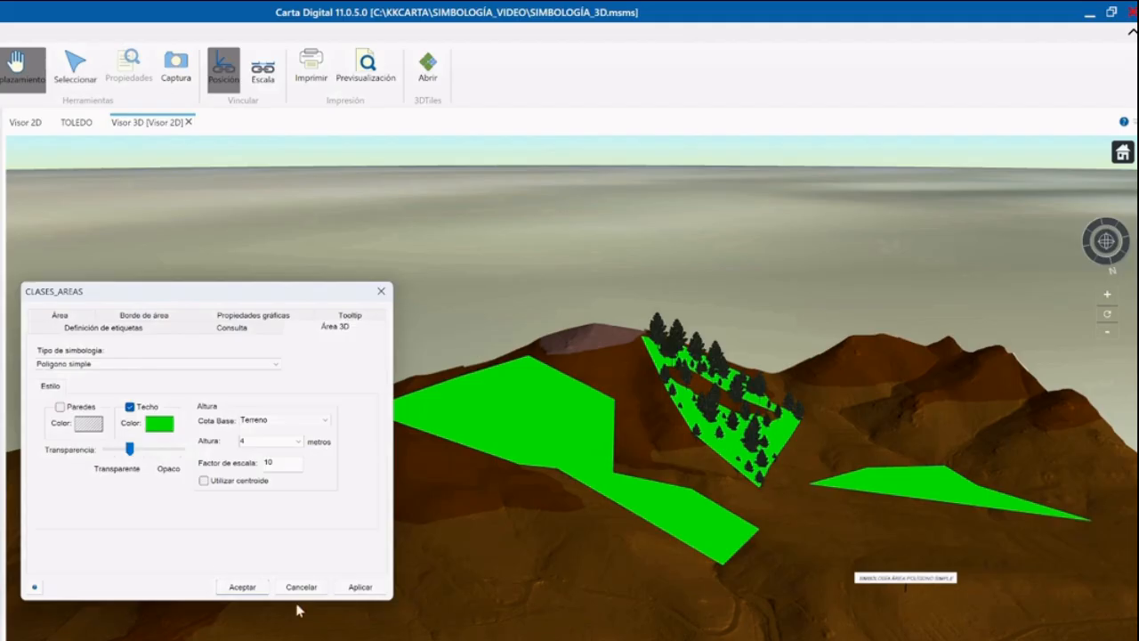
{"action": "left_click", "coordinate": [352, 588]}
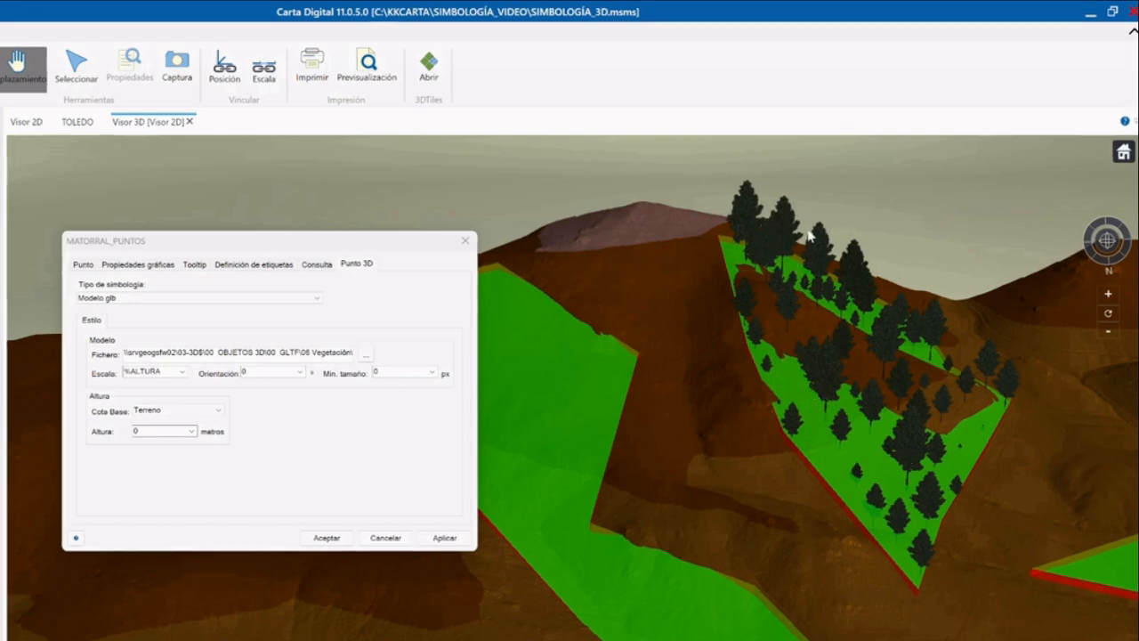
Step: Look through the scale fields offered for the MATORRAL_PUNTOS layer's GLB model
{"action": "left_click", "coordinate": [182, 371]}
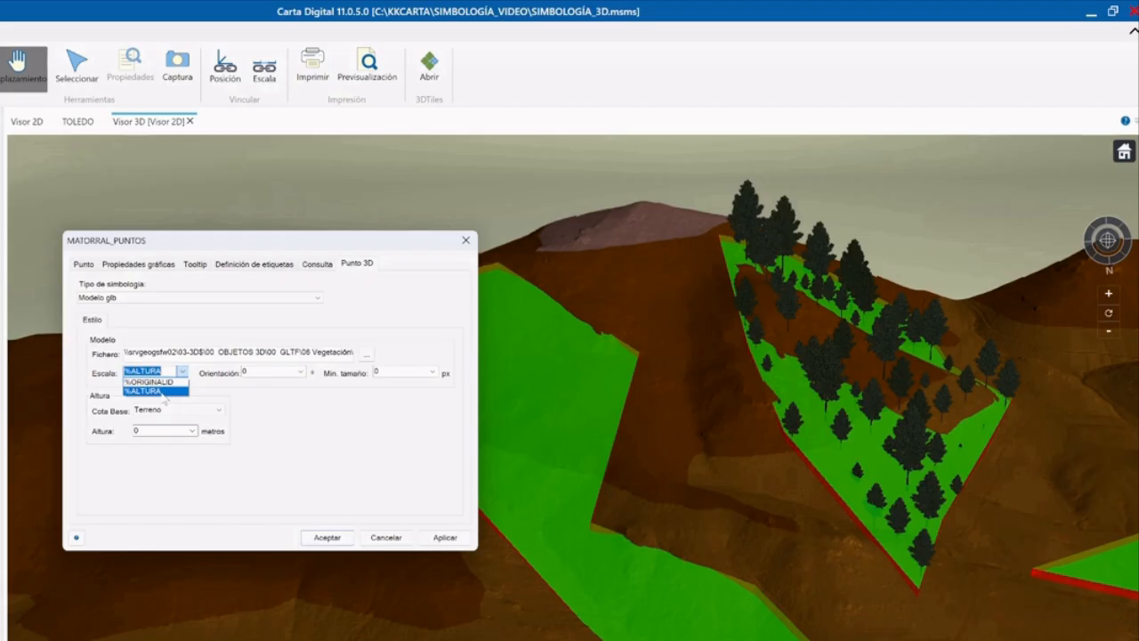
{"action": "left_click", "coordinate": [239, 407]}
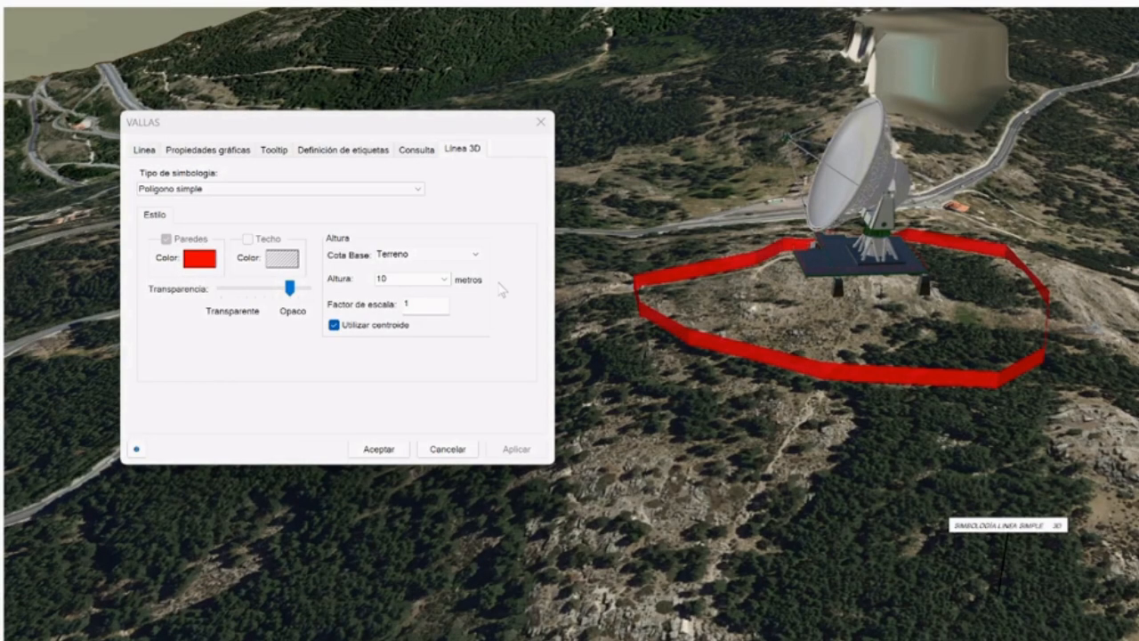
Step: Keep Polígono simple as the VALLAS line symbology, set its height to 50 metres and apply it
{"action": "left_click", "coordinate": [418, 189]}
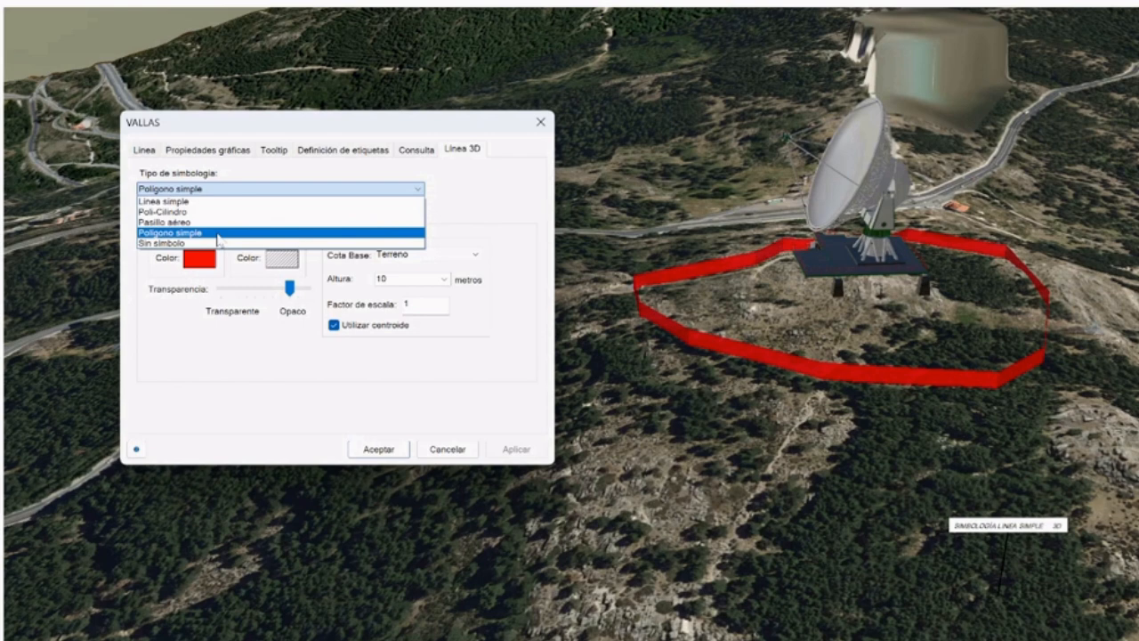
{"action": "left_click", "coordinate": [218, 233]}
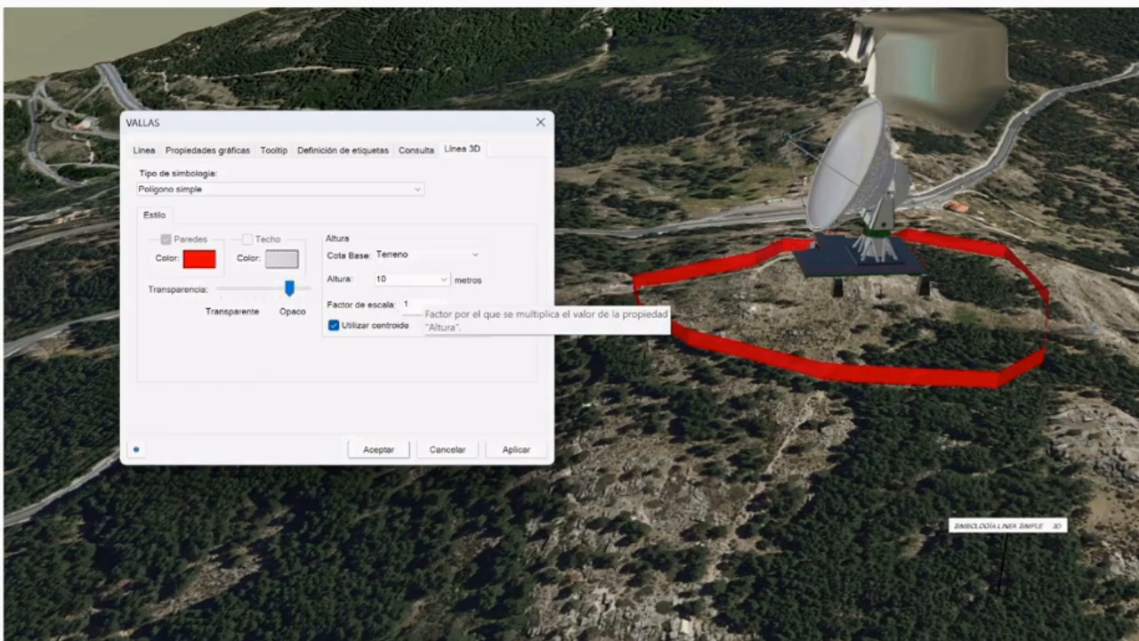
{"action": "double_click", "coordinate": [407, 279]}
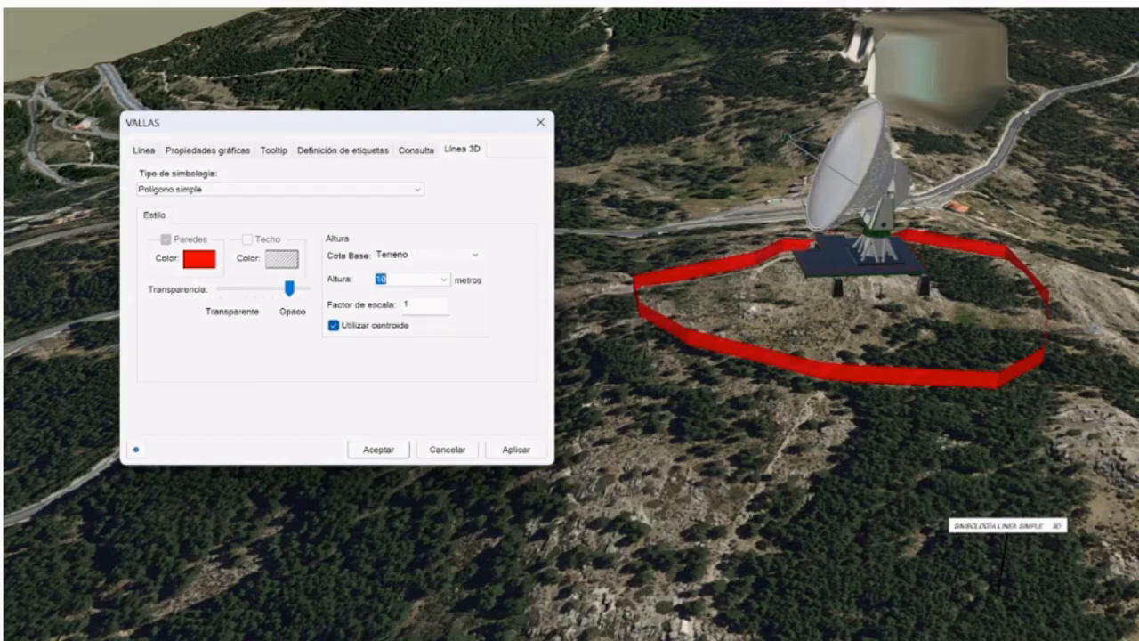
{"action": "type", "text": "5"}
{"action": "left_click", "coordinate": [515, 449]}
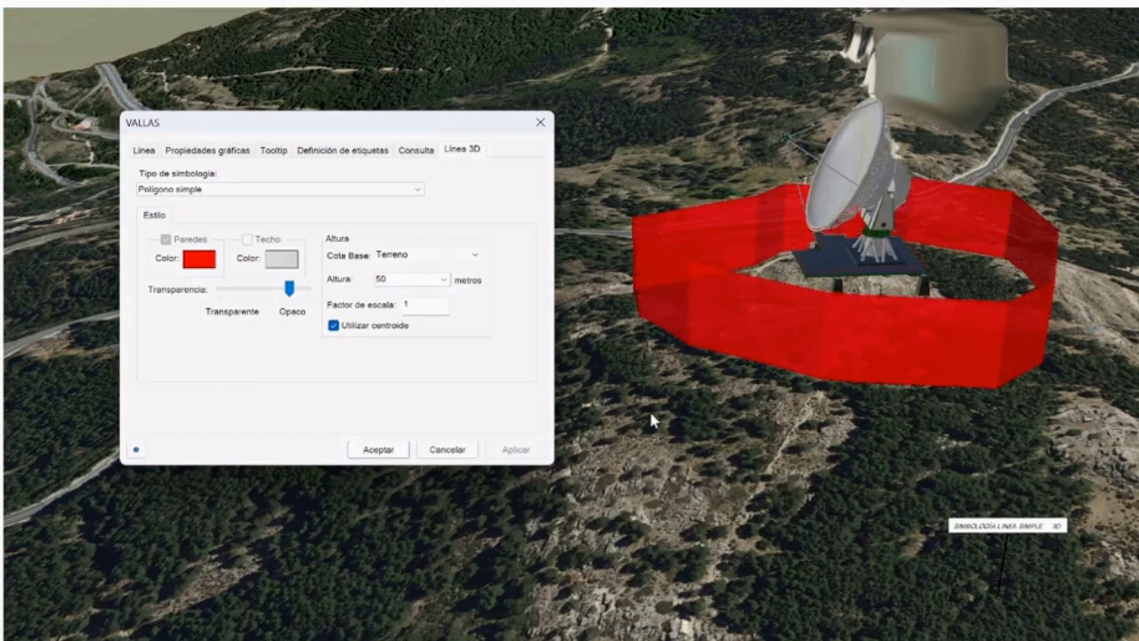
Step: Set the VALLAS layer's height scale factor to 2 and apply it
{"action": "double_click", "coordinate": [405, 304]}
{"action": "type", "text": "2"}
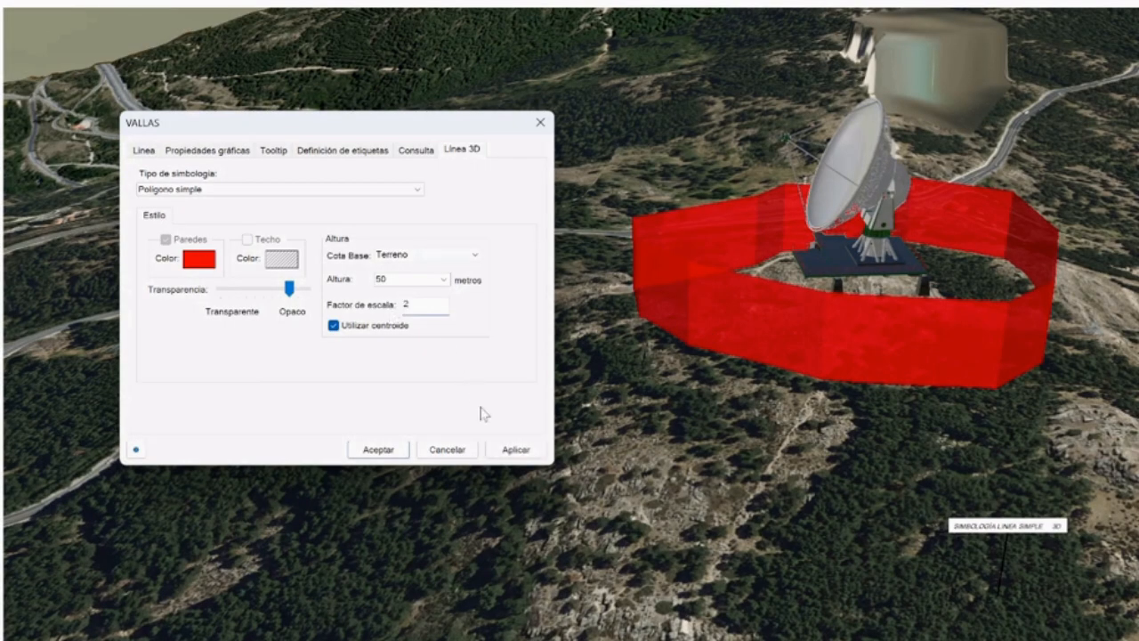
{"action": "left_click", "coordinate": [517, 449]}
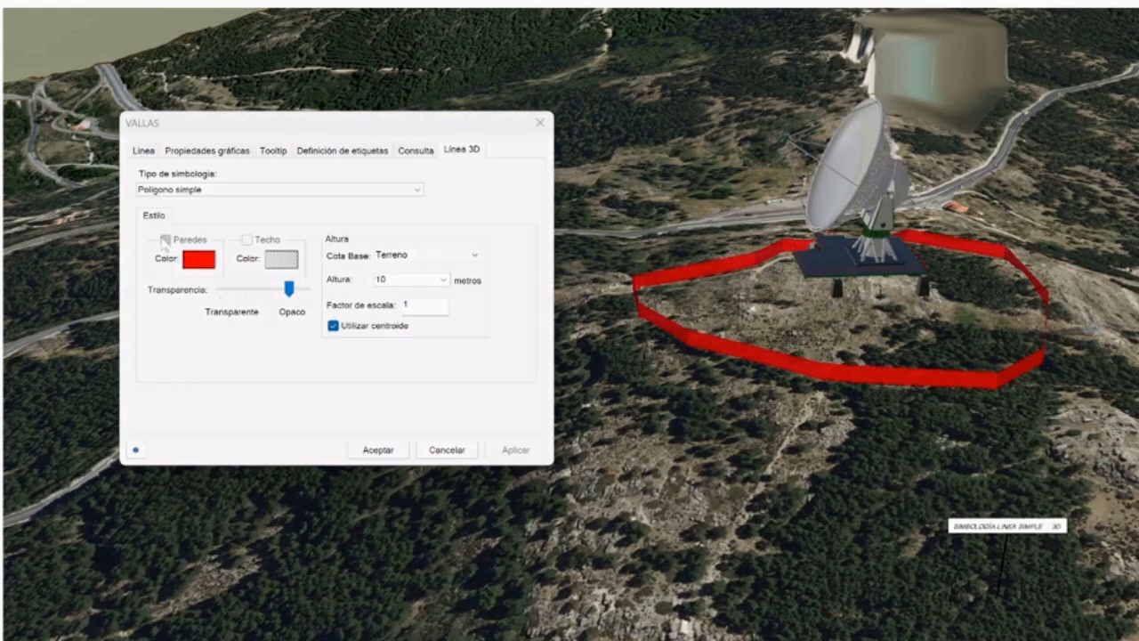
Step: Change the wall colour of the VALLAS layer's simple polygon to bright blue
{"action": "left_click", "coordinate": [247, 237]}
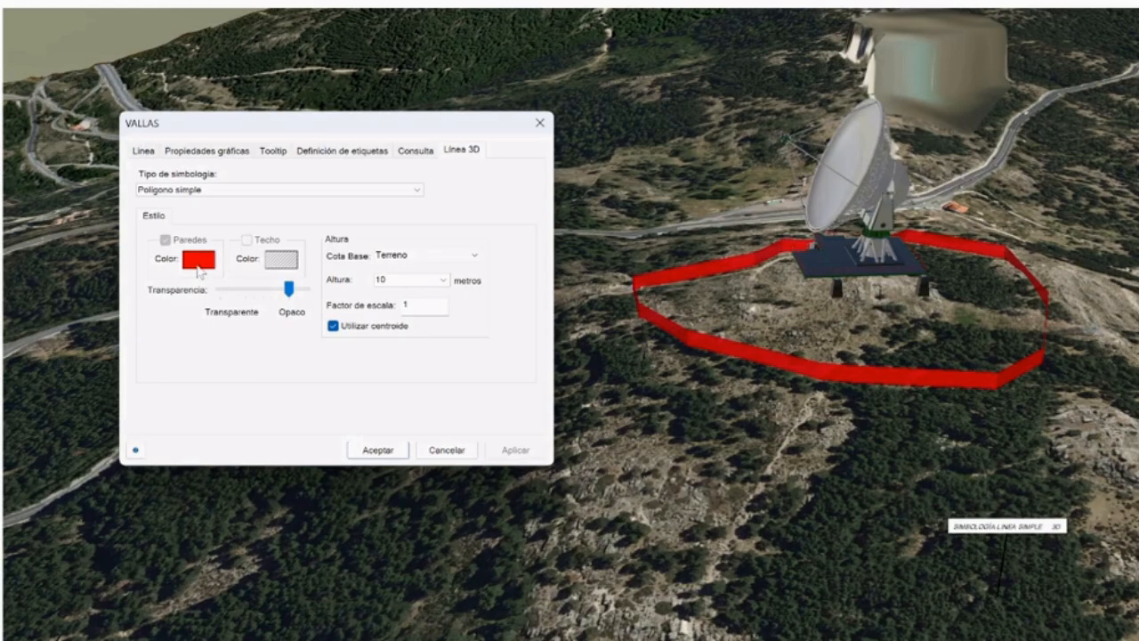
{"action": "left_click", "coordinate": [198, 261]}
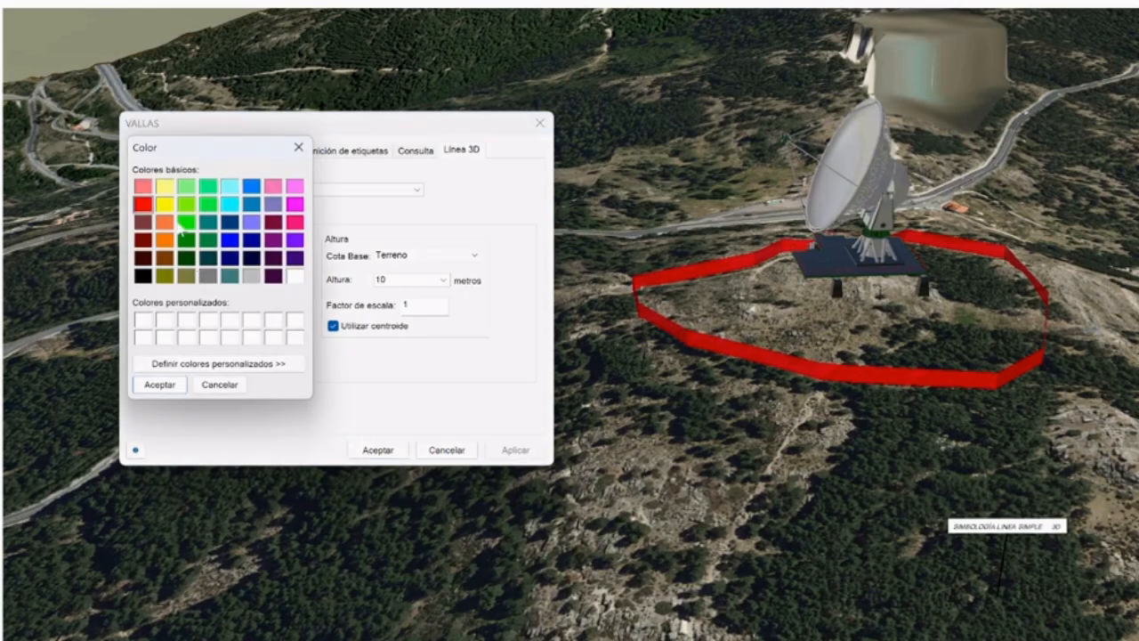
{"action": "left_click", "coordinate": [251, 185]}
{"action": "left_click", "coordinate": [177, 383]}
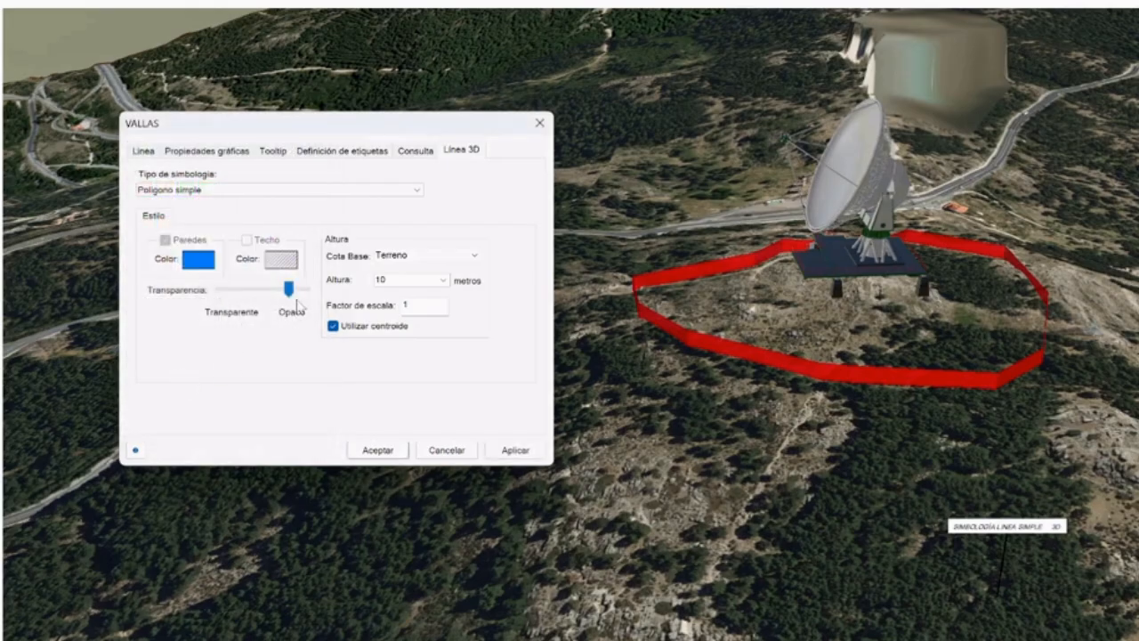
Step: Try the VALLAS walls' transparency at 100 and at a more transparent setting, applying each one
{"action": "mouse_move", "coordinate": [288, 289]}
{"action": "left_mouse_down"}
{"action": "mouse_move", "coordinate": [256, 295]}
{"action": "mouse_move", "coordinate": [310, 291]}
{"action": "left_mouse_up"}
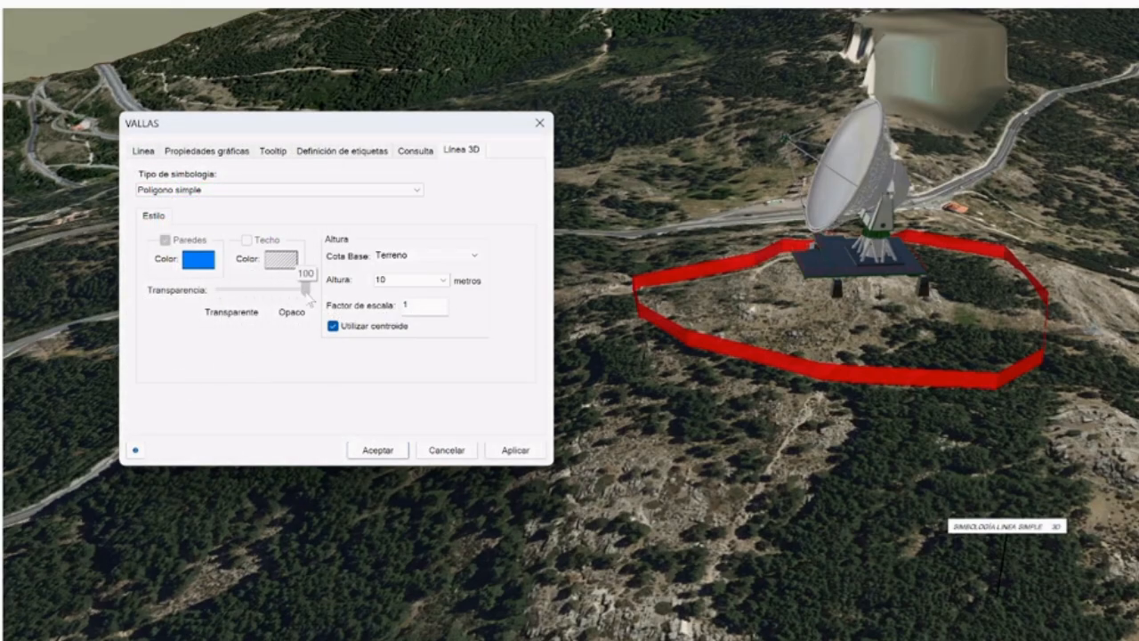
{"action": "left_click", "coordinate": [515, 452]}
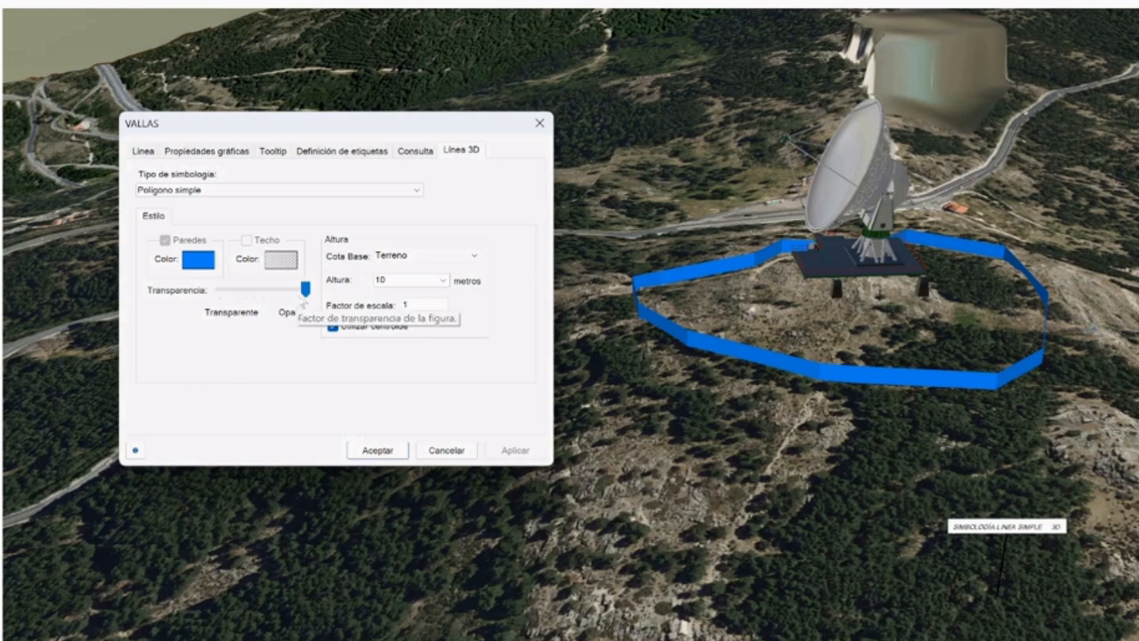
{"action": "left_click_drag", "start_coordinate": [305, 290], "coordinate": [267, 297]}
{"action": "left_click", "coordinate": [514, 450]}
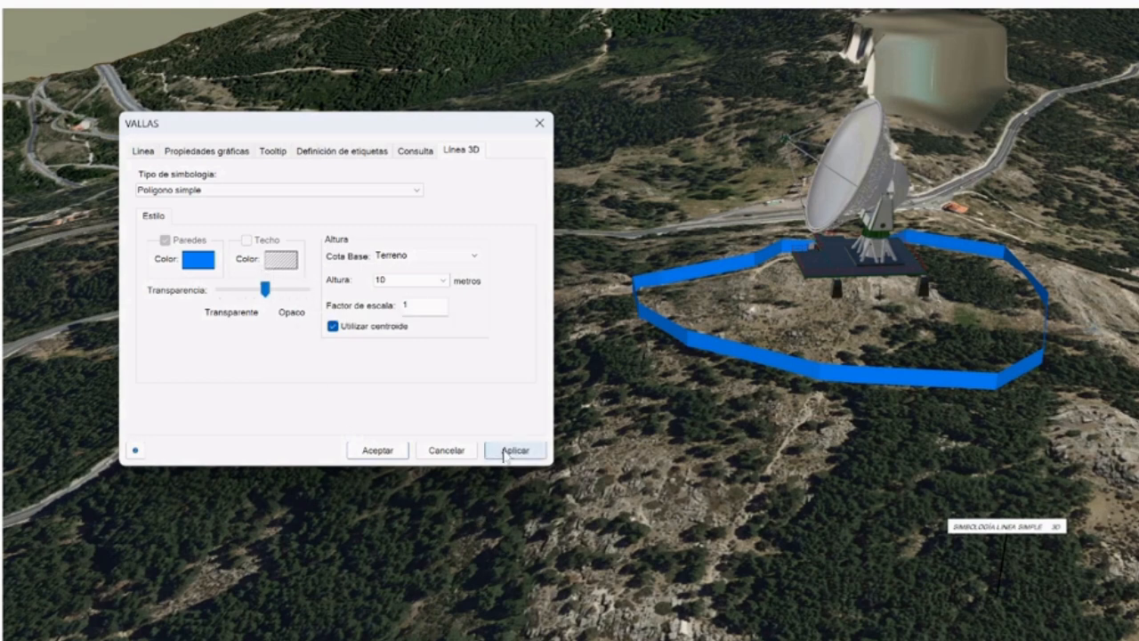
Step: Switch the VALLAS layer's symbology type to Línea simple and set its line colour to dark green
{"action": "left_click", "coordinate": [417, 192]}
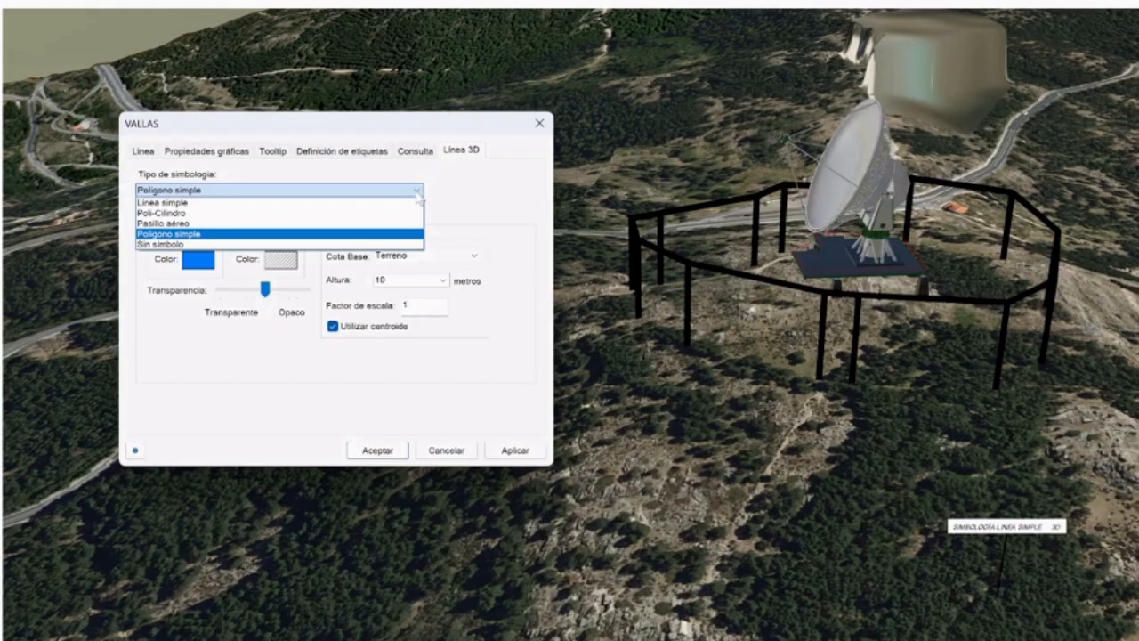
{"action": "left_click", "coordinate": [333, 202]}
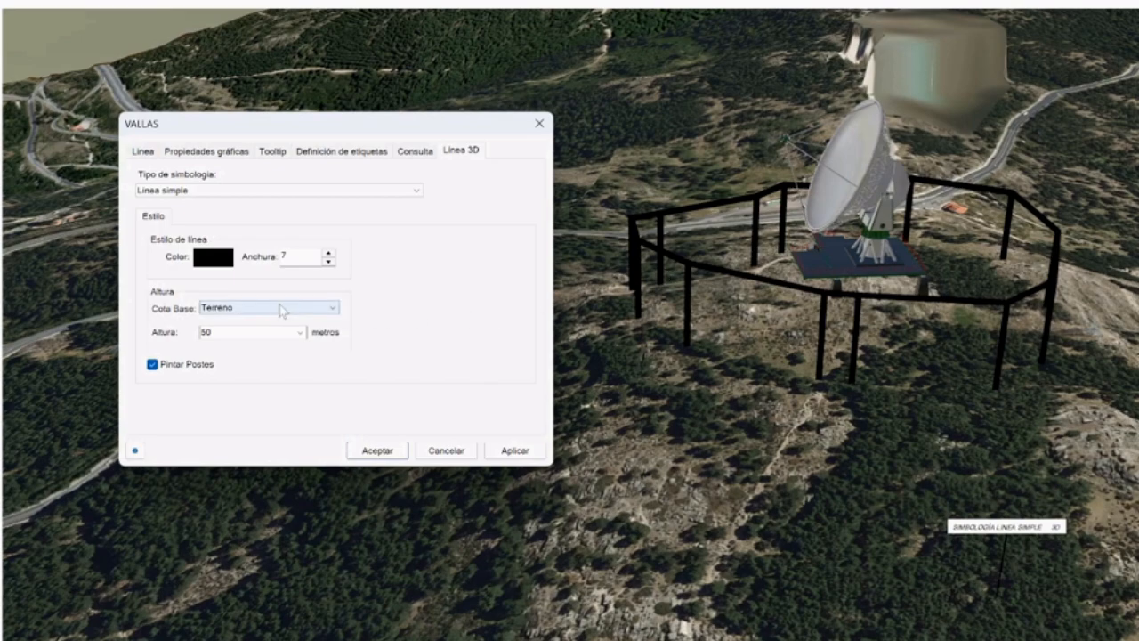
{"action": "left_click", "coordinate": [210, 258]}
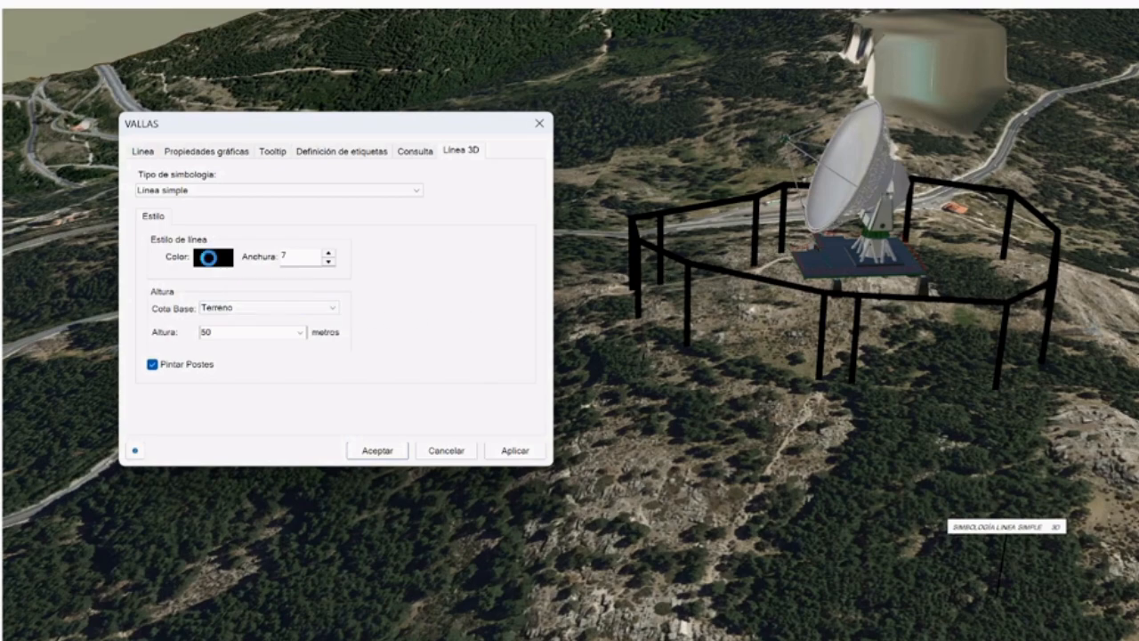
{"action": "left_click", "coordinate": [184, 241]}
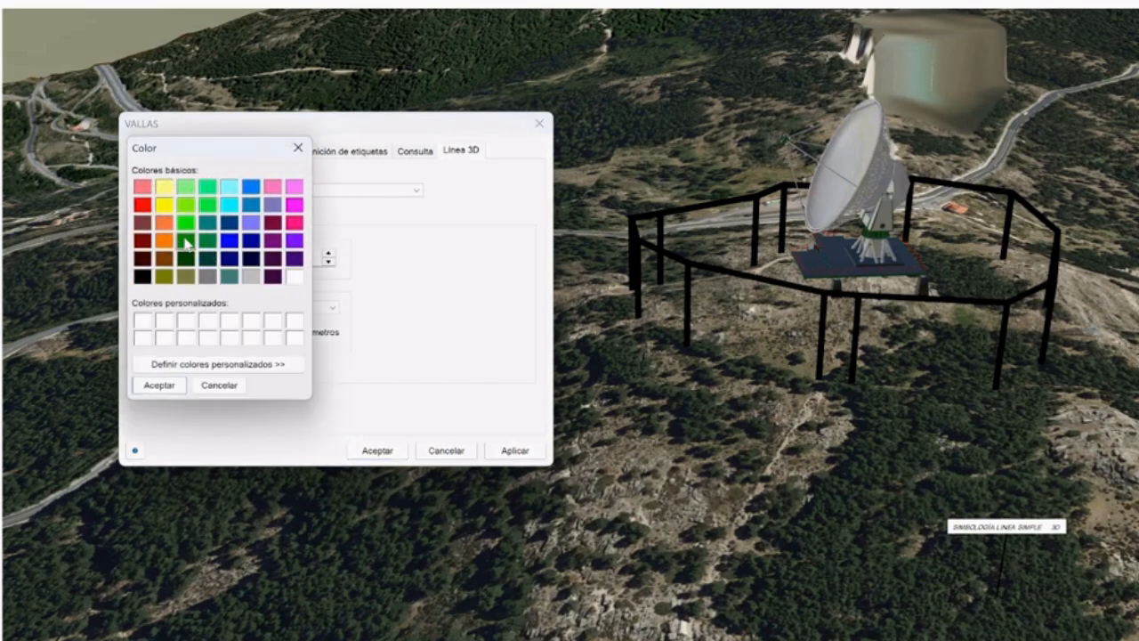
{"action": "left_click", "coordinate": [159, 385]}
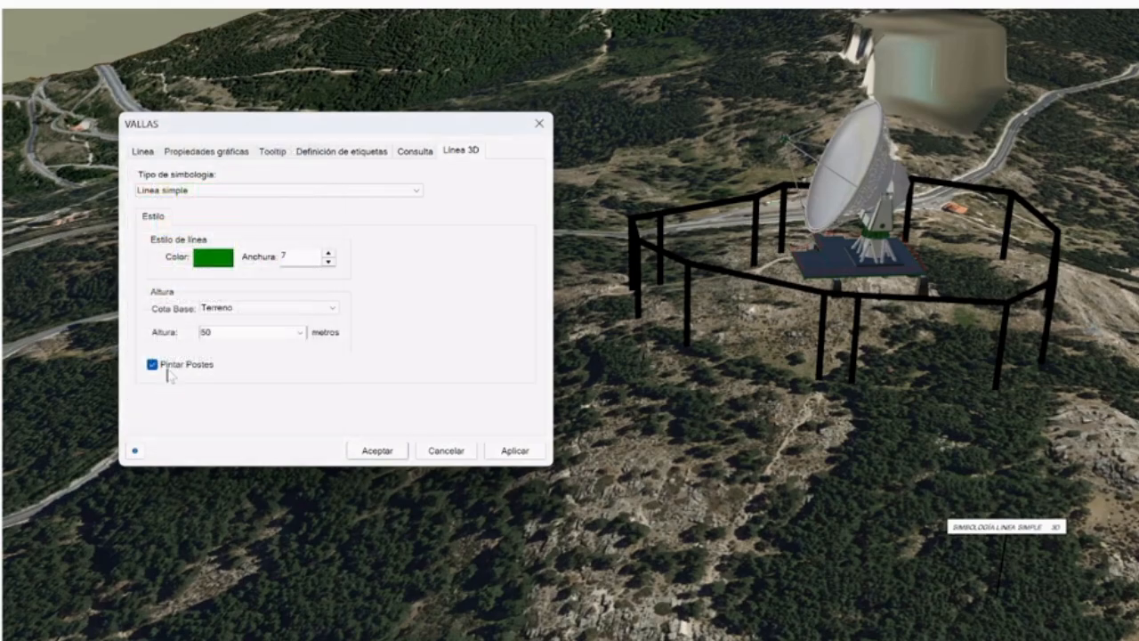
Step: Reduce the VALLAS line width to 4 and apply the line style to the layer
{"action": "left_click", "coordinate": [327, 262]}
{"action": "left_click", "coordinate": [327, 262]}
{"action": "left_click", "coordinate": [327, 262]}
{"action": "left_click", "coordinate": [511, 452]}
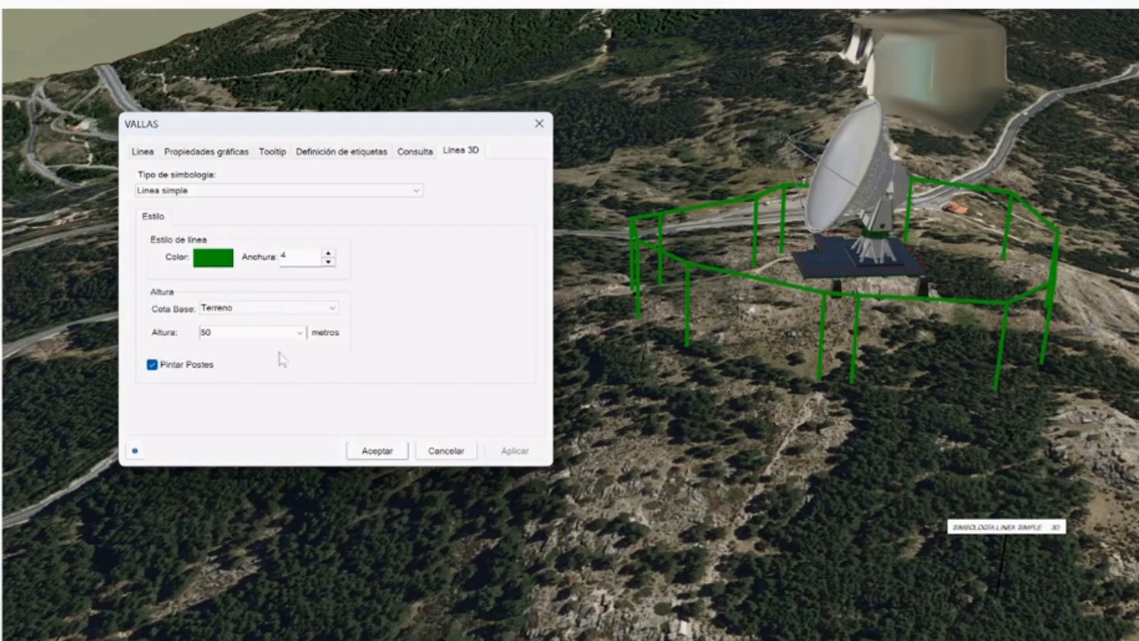
Step: Set the height of the VALLAS simple line to 40 metres and apply it to the layer
{"action": "left_click", "coordinate": [300, 332]}
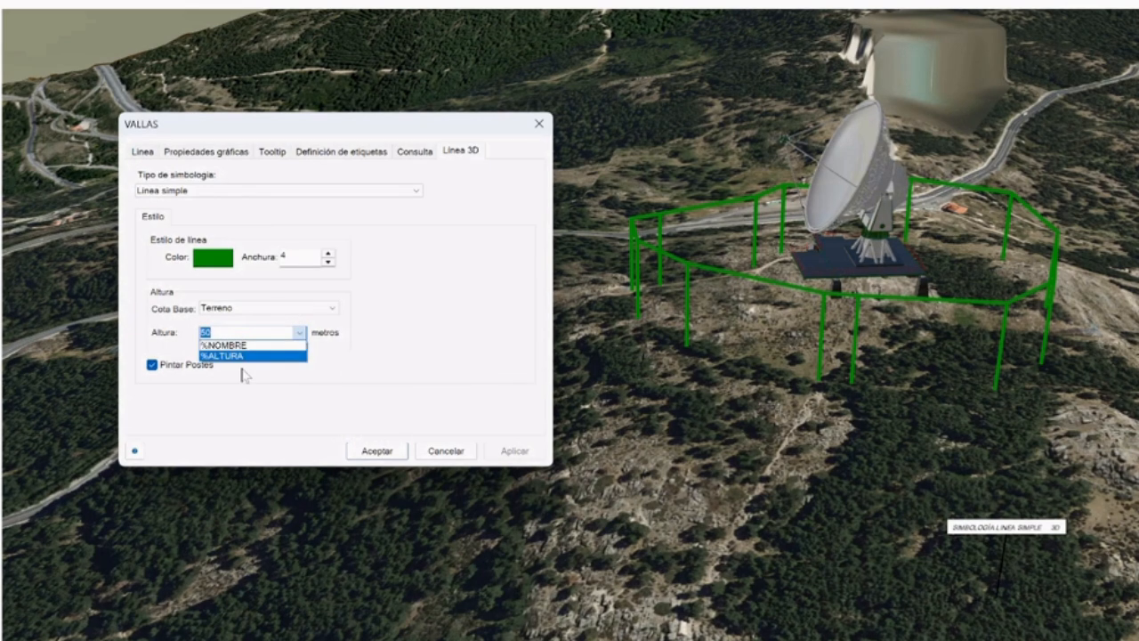
{"action": "left_click", "coordinate": [221, 335]}
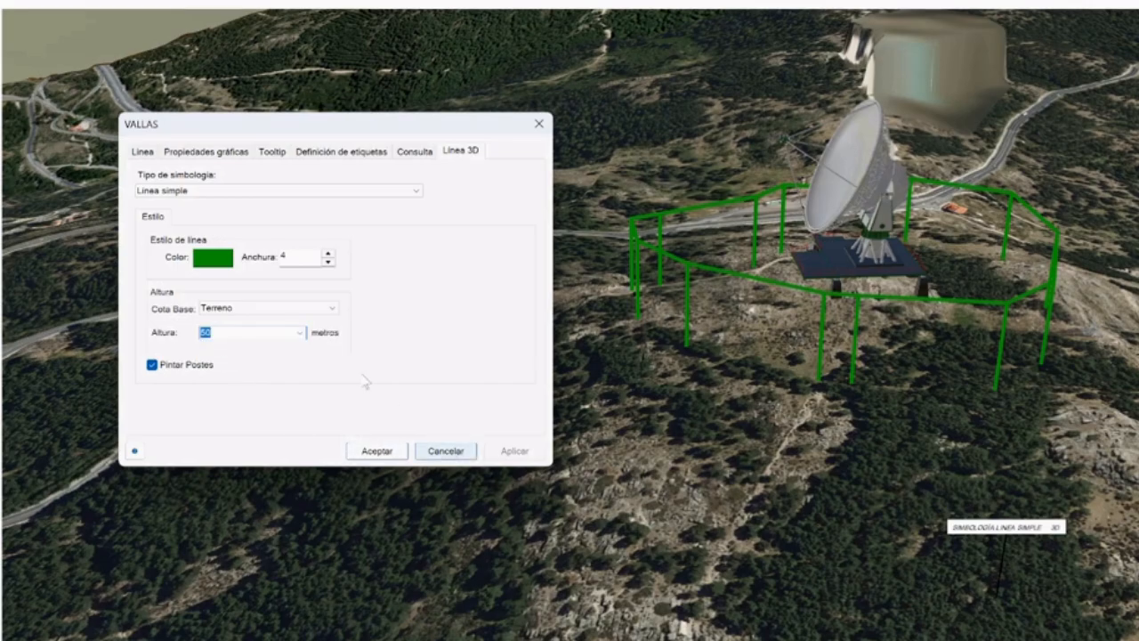
{"action": "type", "text": "4"}
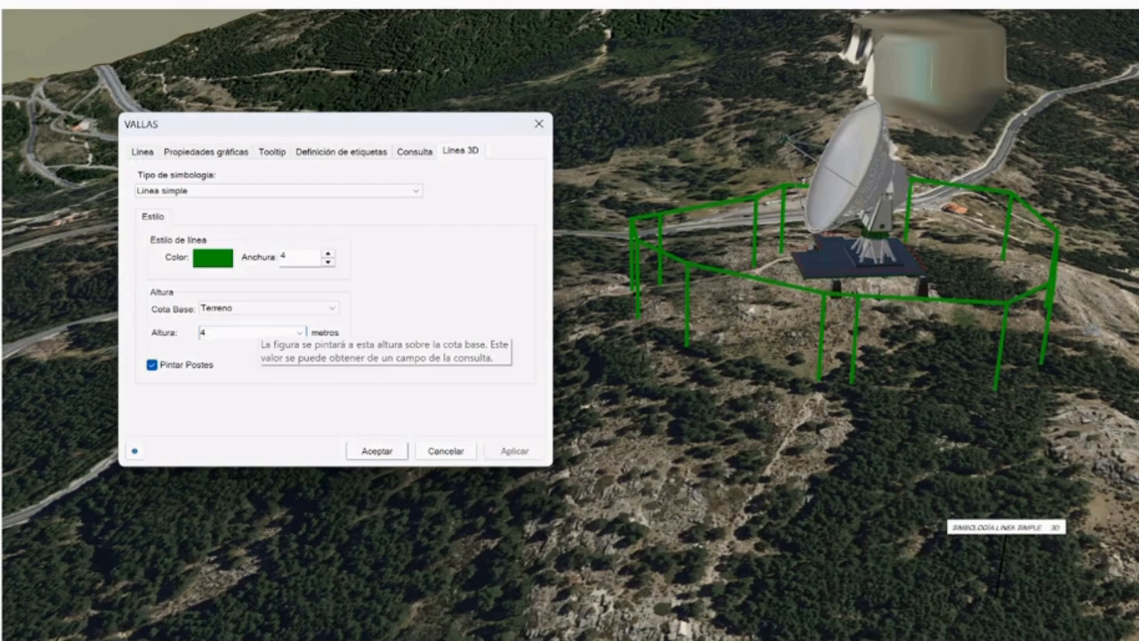
{"action": "type", "text": "0"}
{"action": "left_click", "coordinate": [514, 451]}
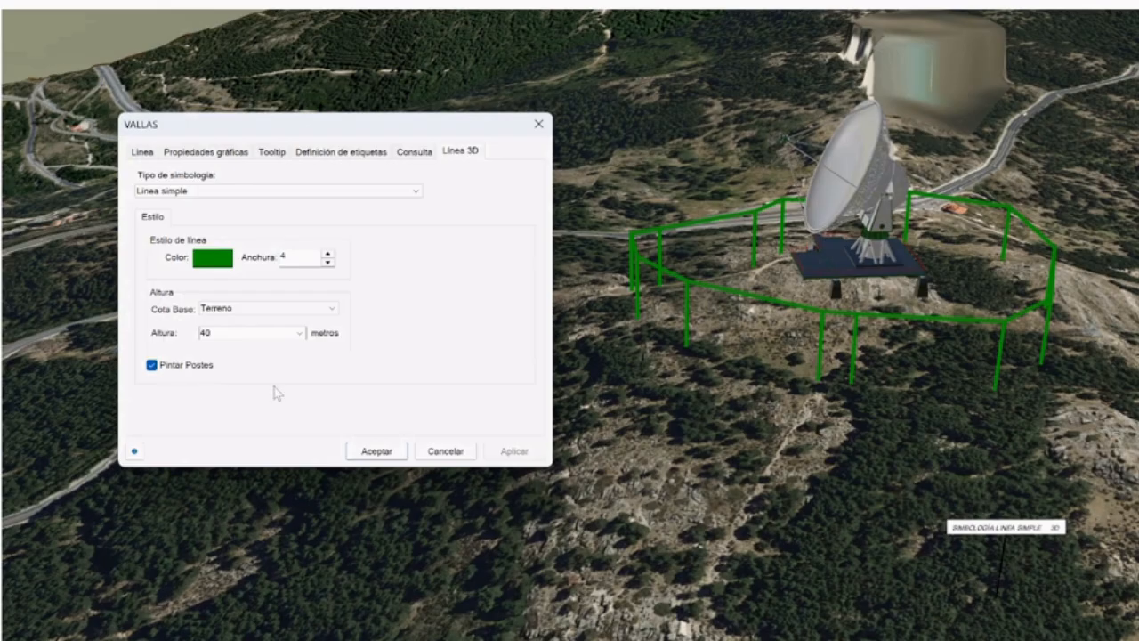
Step: Hide the posts of the VALLAS line and show them again, applying the style after each change
{"action": "left_click", "coordinate": [151, 366]}
{"action": "left_click", "coordinate": [521, 452]}
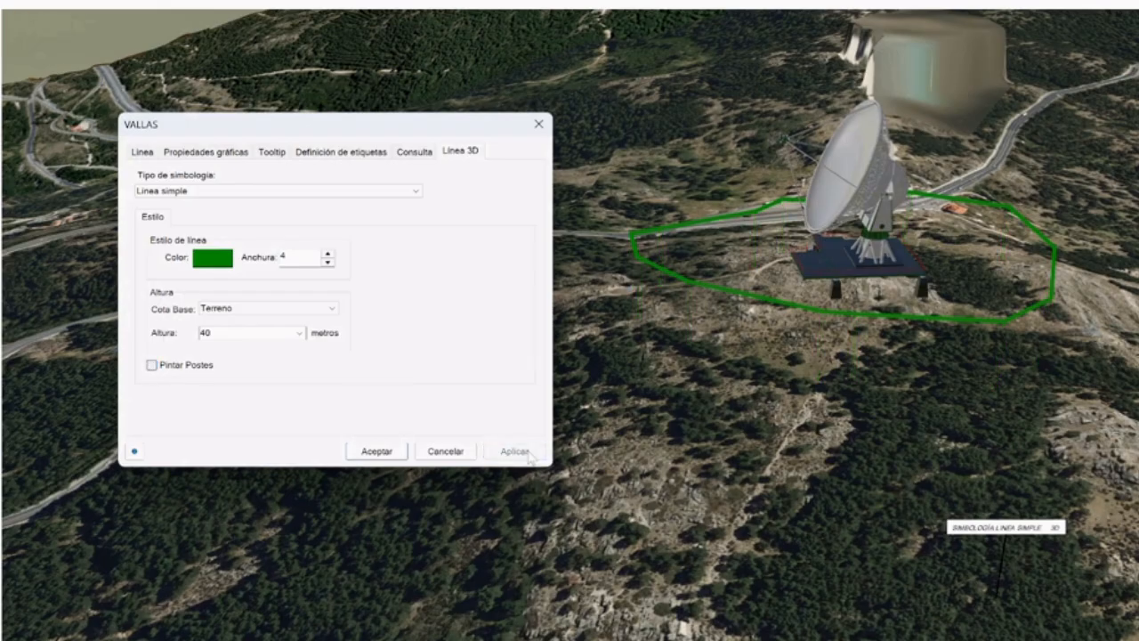
{"action": "left_click", "coordinate": [151, 365]}
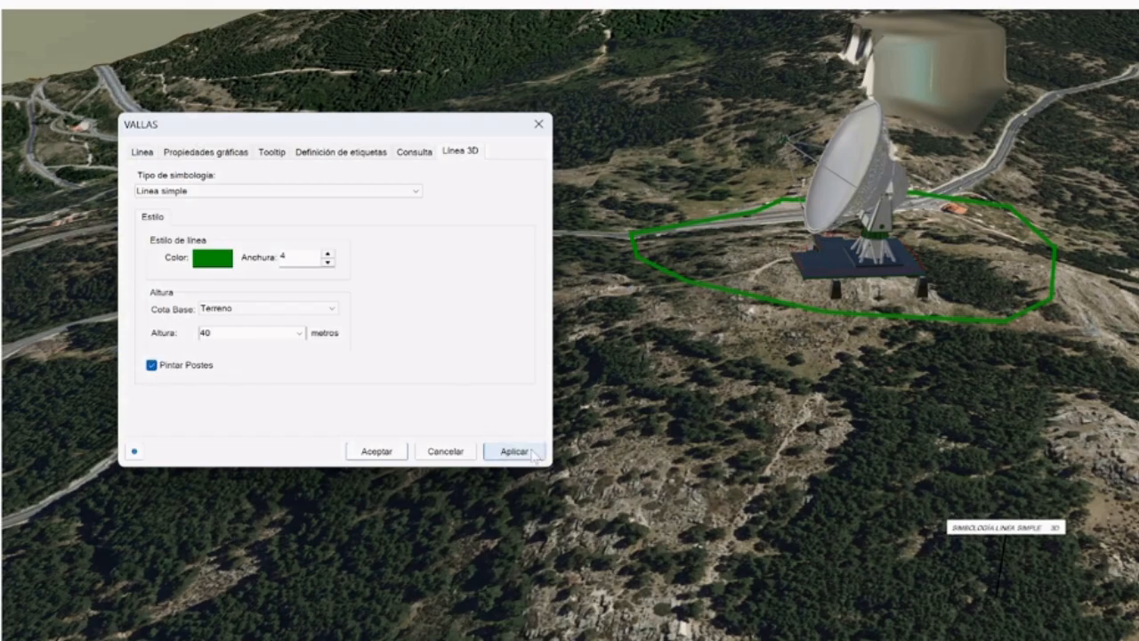
{"action": "left_click", "coordinate": [531, 454]}
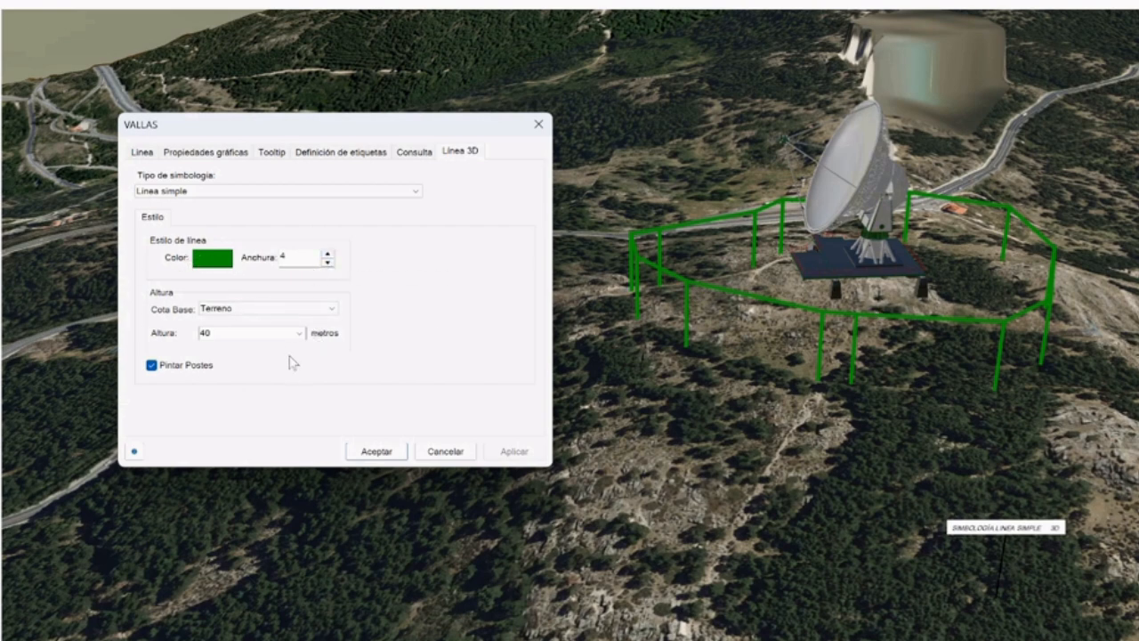
{"action": "left_click", "coordinate": [630, 349]}
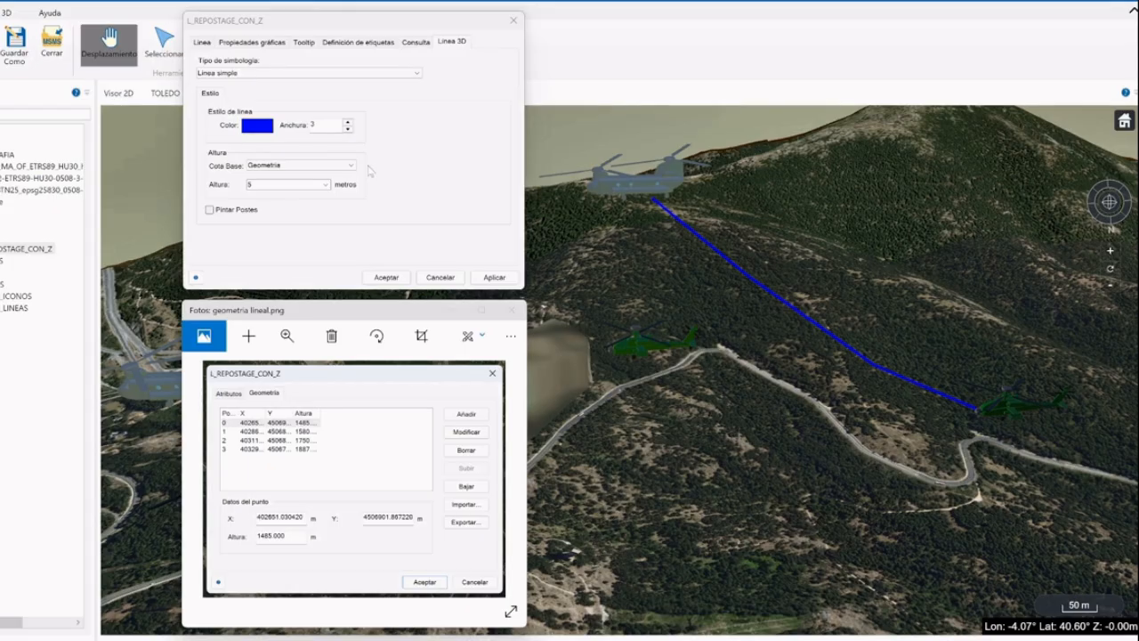
Step: Review the base elevation options of L_REPOSTAGE_CON_Z and examine its line's vertex heights from the 2D viewer
{"action": "left_click", "coordinate": [352, 167]}
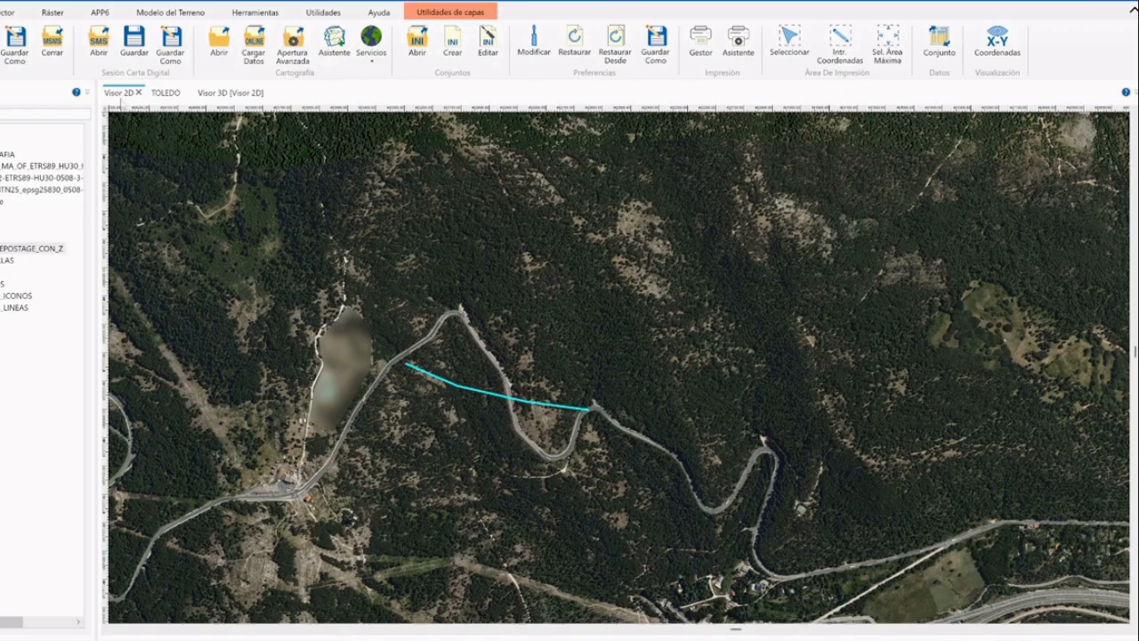
{"action": "right_click", "coordinate": [525, 427]}
{"action": "left_click", "coordinate": [560, 467]}
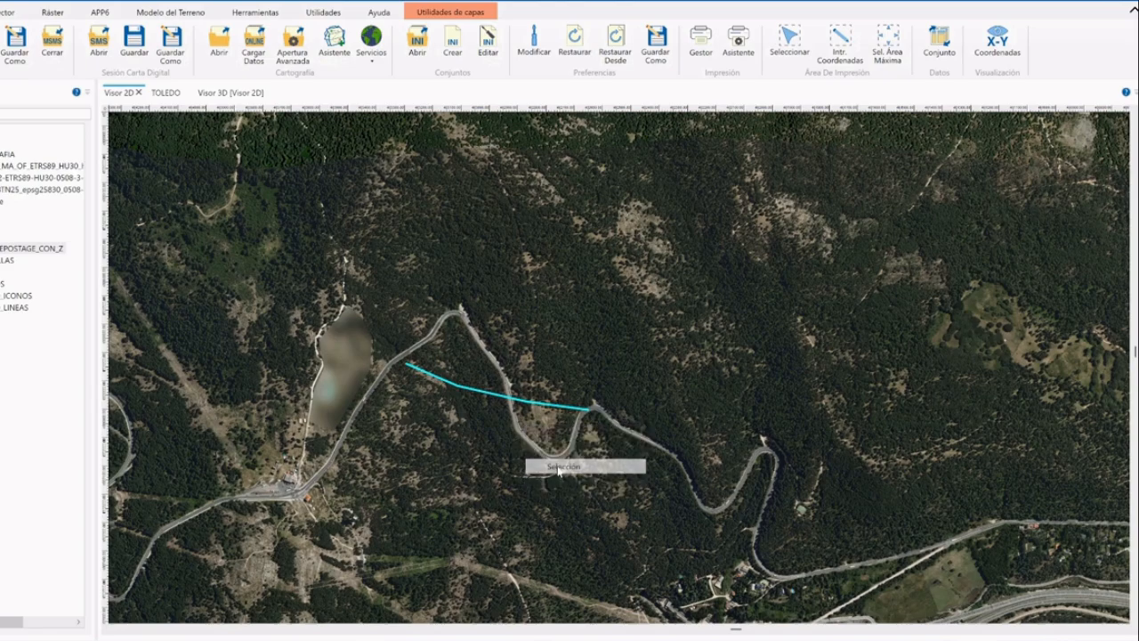
{"action": "left_click", "coordinate": [538, 406]}
{"action": "double_click", "coordinate": [538, 406]}
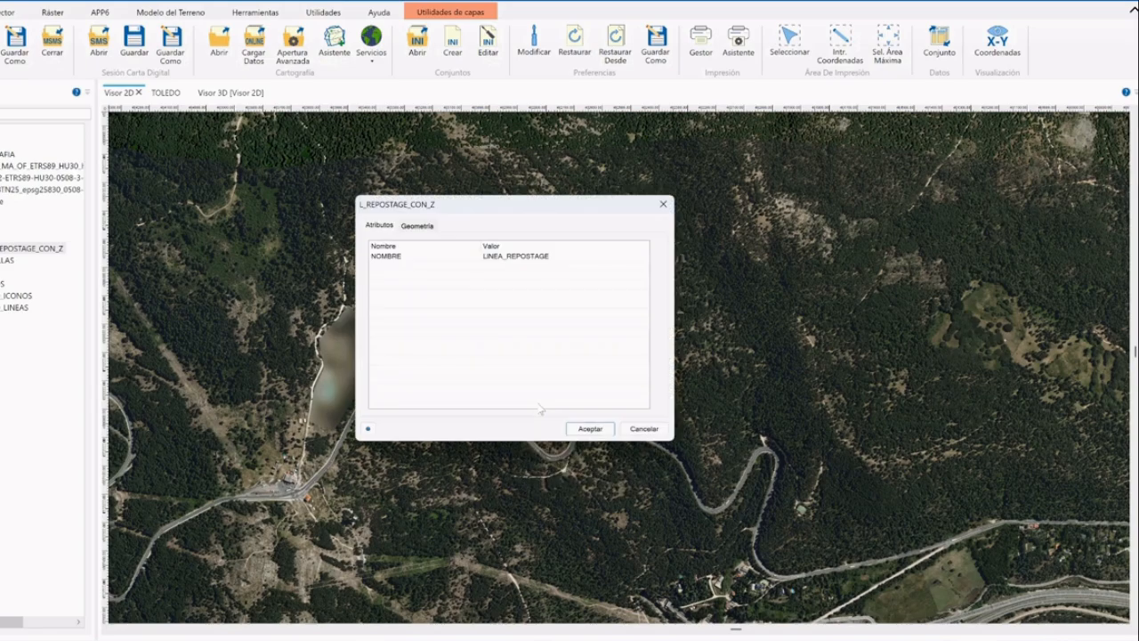
{"action": "left_click", "coordinate": [423, 228]}
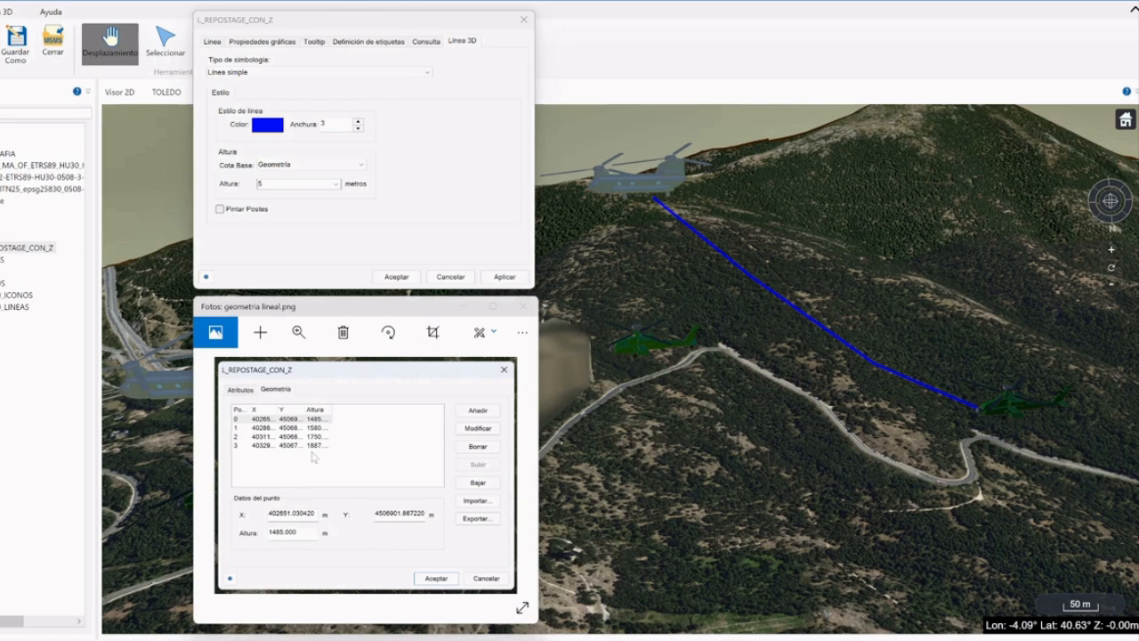
Step: Close the L_REPOSTAGE_CON_Z properties and examine the blue line linking the helicopters from several angles in the 3D viewer
{"action": "left_click", "coordinate": [579, 407]}
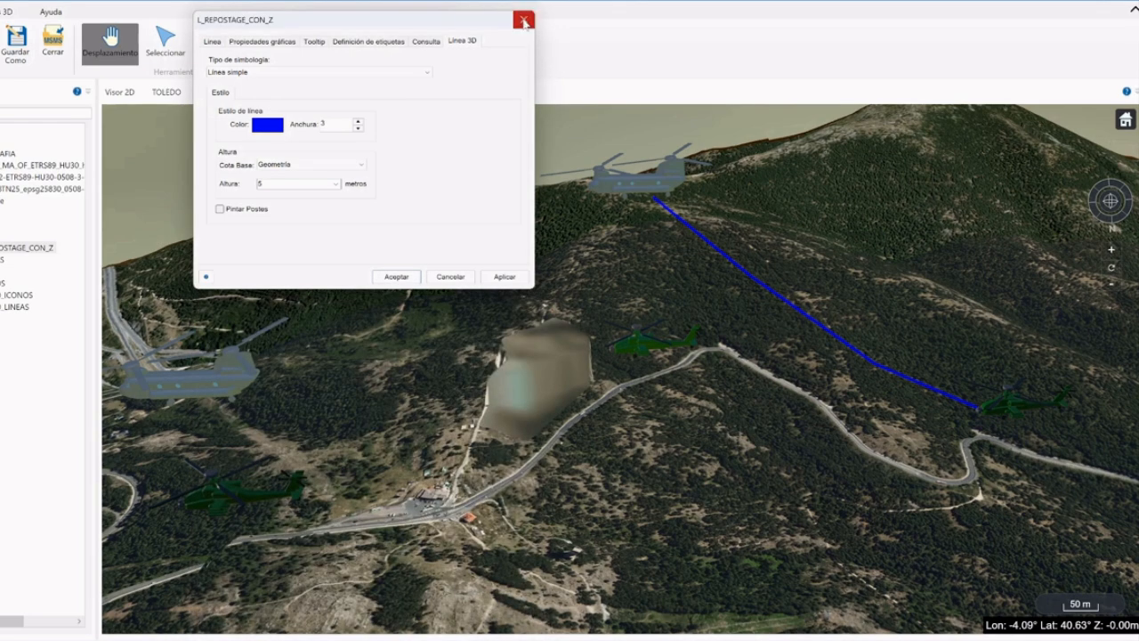
{"action": "left_click", "coordinate": [523, 18]}
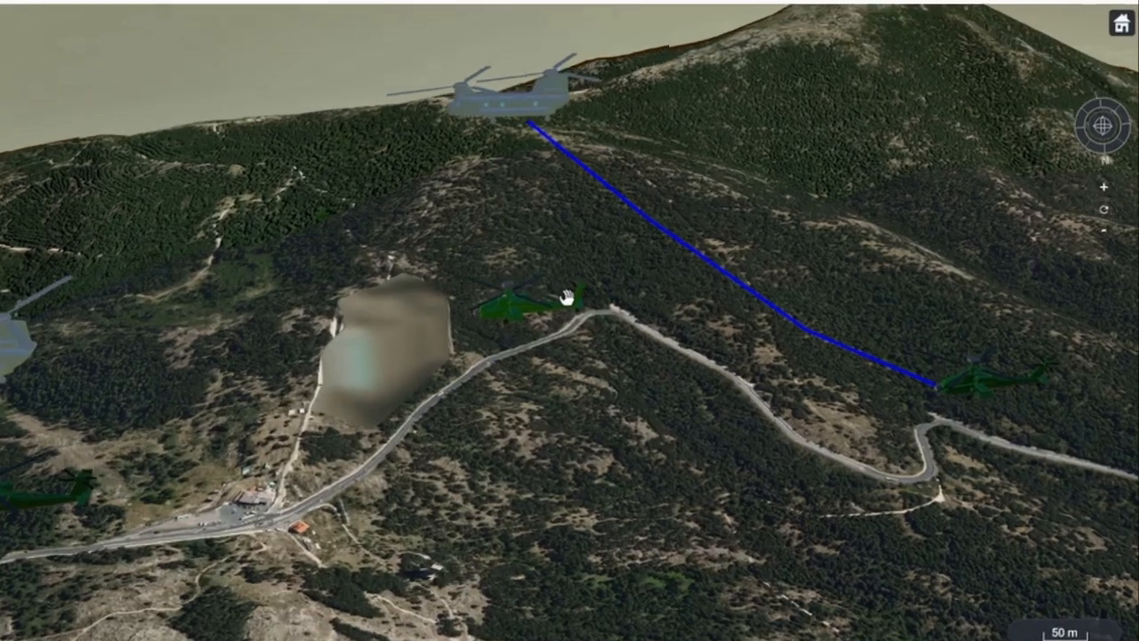
{"action": "middle_click_drag", "start_coordinate": [669, 334], "coordinate": [689, 341]}
{"action": "mouse_move", "coordinate": [582, 307]}
{"action": "middle_mouse_down"}
{"action": "mouse_move", "coordinate": [681, 310]}
{"action": "mouse_move", "coordinate": [658, 300]}
{"action": "mouse_move", "coordinate": [635, 316]}
{"action": "mouse_move", "coordinate": [569, 313]}
{"action": "mouse_move", "coordinate": [574, 304]}
{"action": "middle_mouse_up"}
{"action": "middle_click_drag", "start_coordinate": [755, 257], "coordinate": [727, 269]}
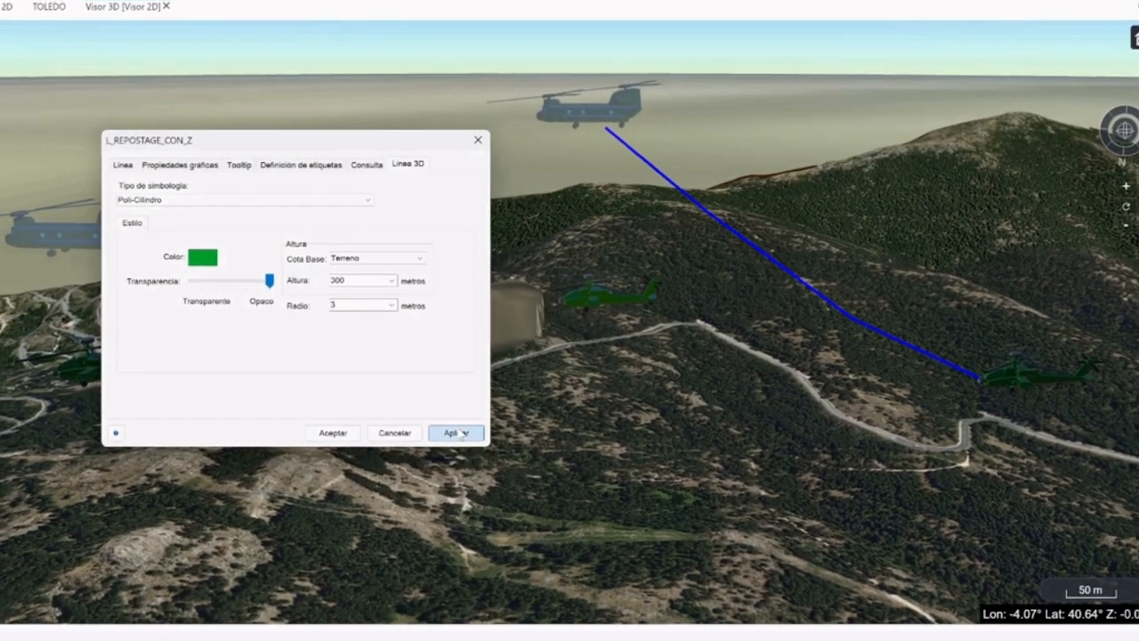
Step: Apply the Poli-Cilindro symbology to L_REPOSTAGE_CON_Z, and change its base elevation from Terreno to Geometría
{"action": "left_click", "coordinate": [451, 440]}
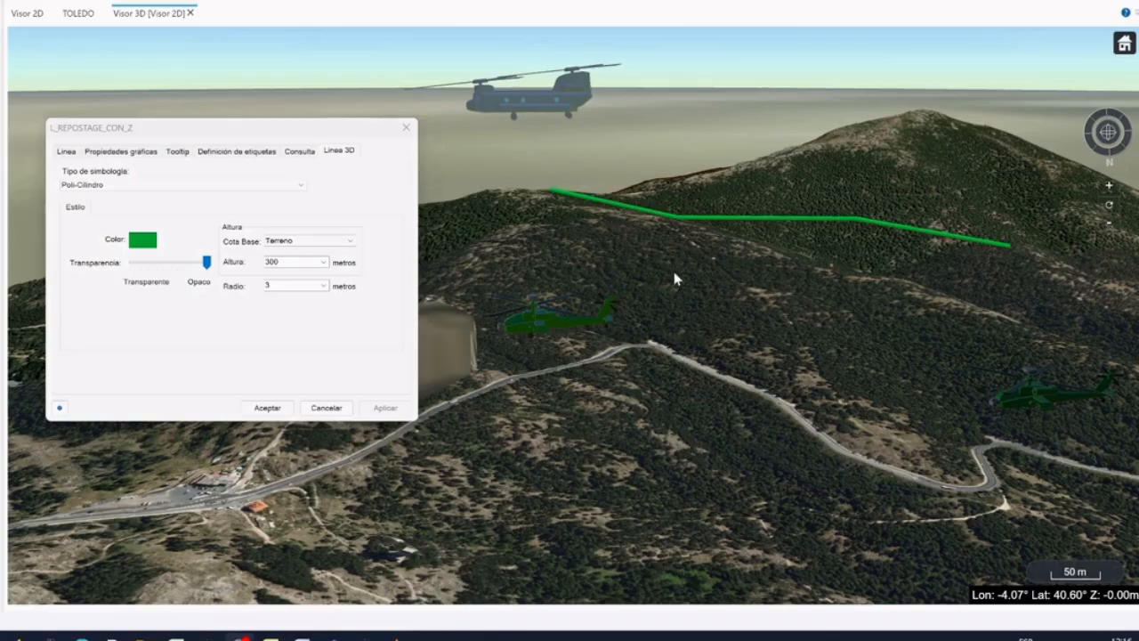
{"action": "left_click", "coordinate": [307, 241]}
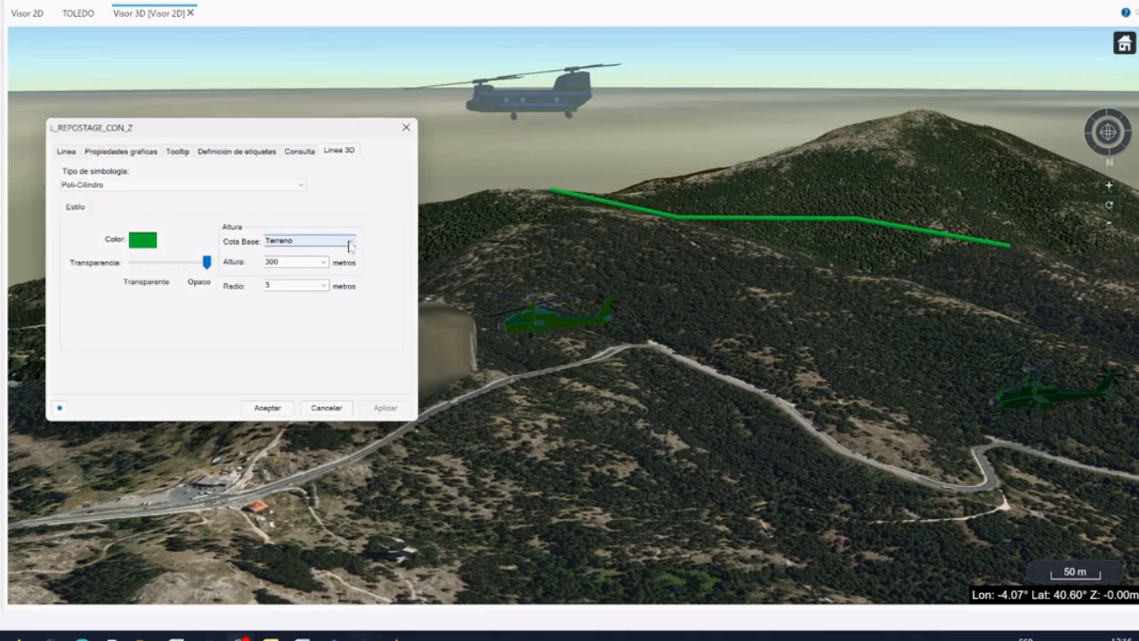
{"action": "left_click", "coordinate": [307, 259]}
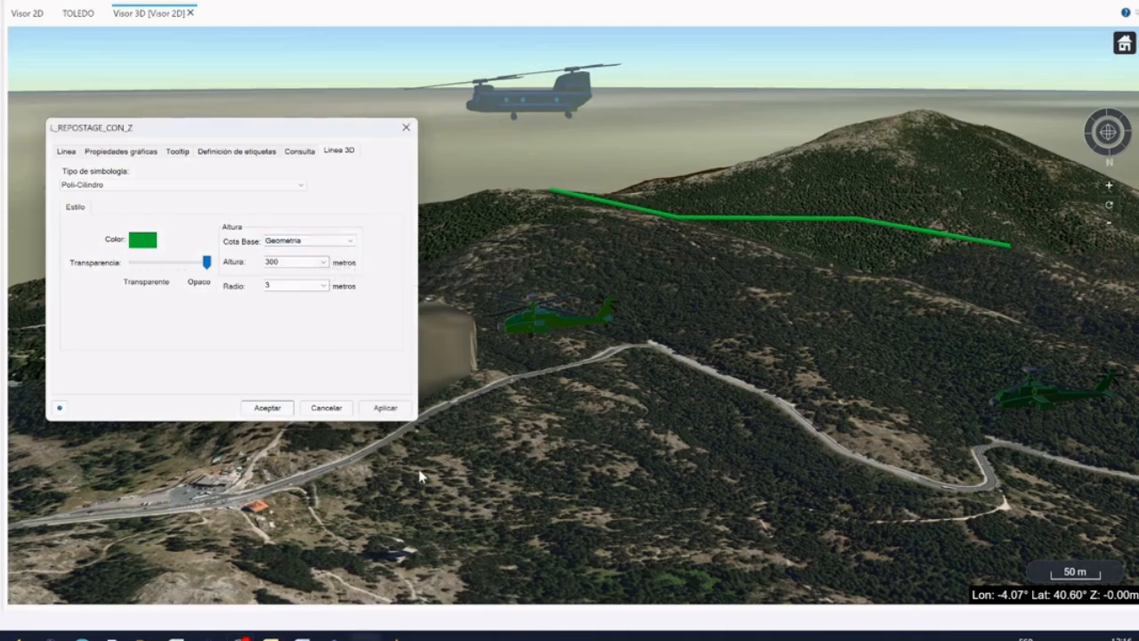
{"action": "left_click", "coordinate": [384, 409]}
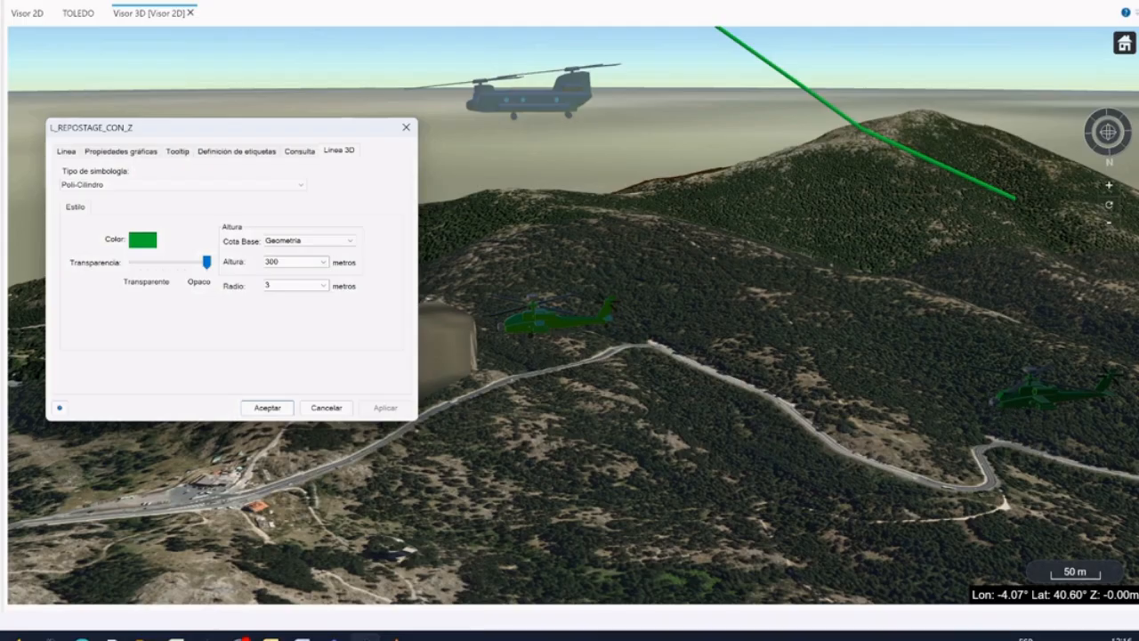
Step: Set the poly-cylinder's height to 0 metres and its radius to 6 metres, applying each change
{"action": "double_click", "coordinate": [271, 262]}
{"action": "type", "text": "0"}
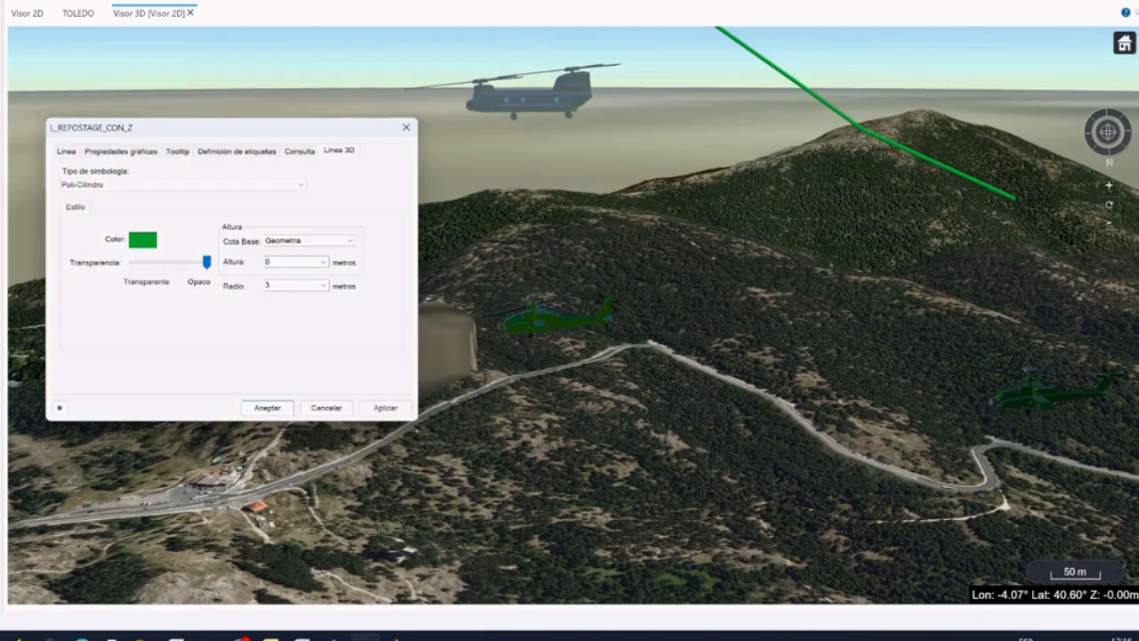
{"action": "left_click", "coordinate": [395, 408]}
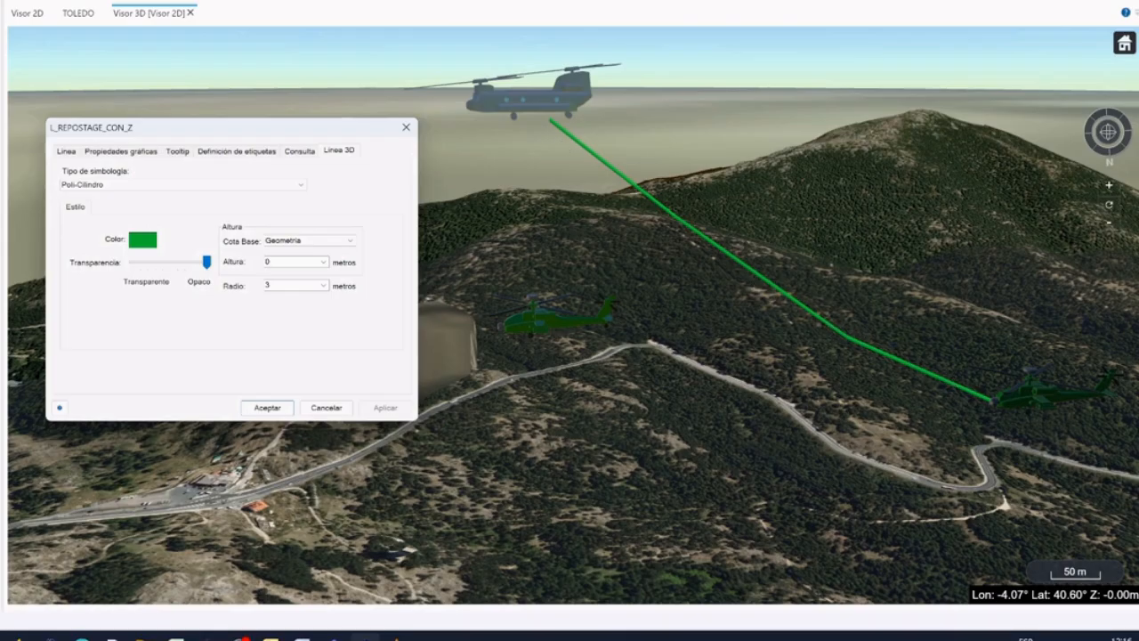
{"action": "left_click", "coordinate": [605, 322]}
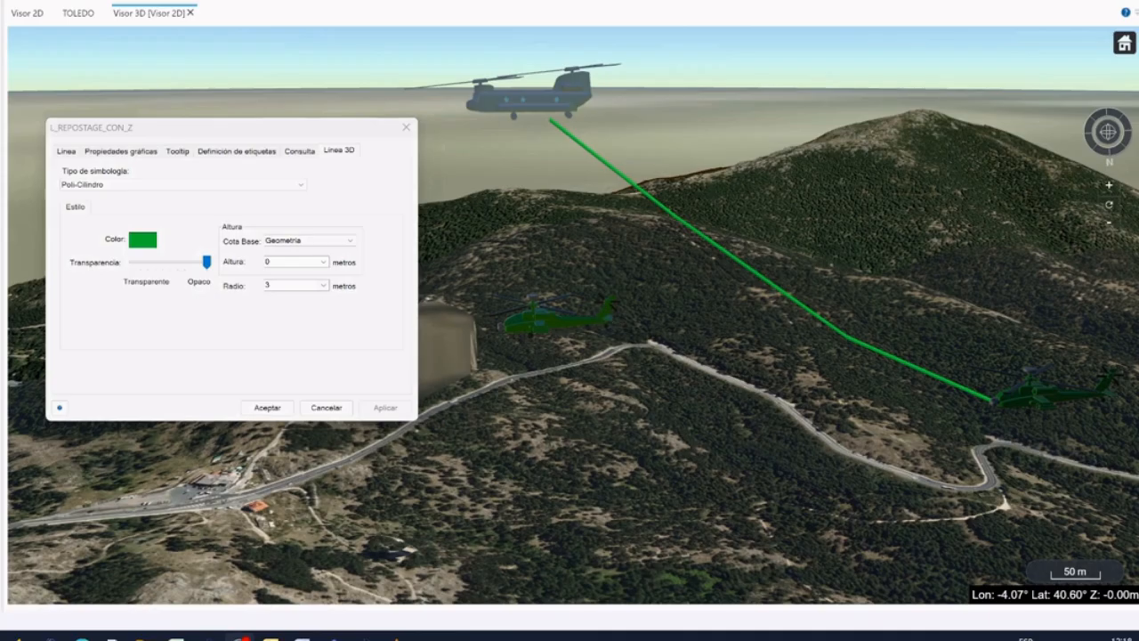
{"action": "double_click", "coordinate": [267, 285]}
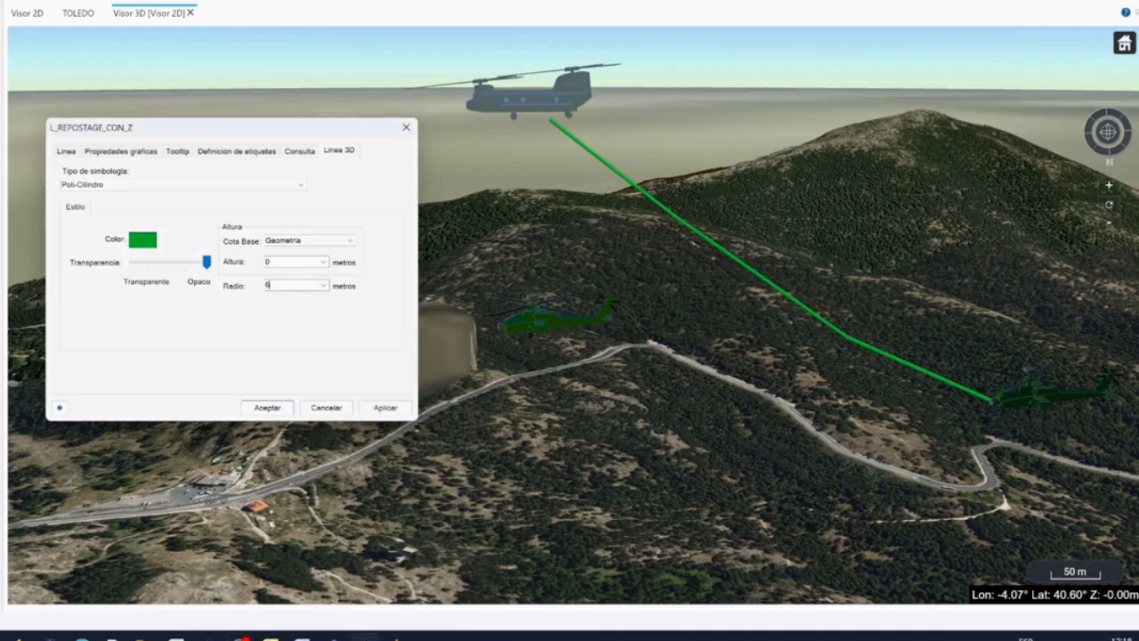
{"action": "left_click", "coordinate": [385, 407]}
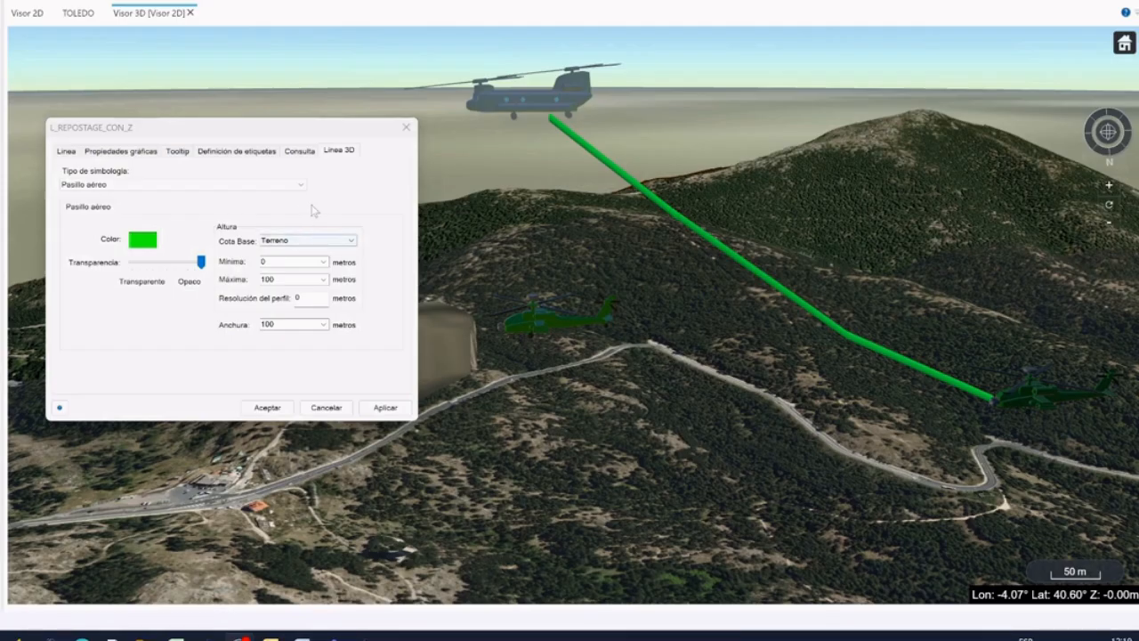
Step: Switch the L_REPOSTAGE_CON_Z symbology to Pasillo aéreo with Terreno as base elevation and apply it
{"action": "left_click", "coordinate": [301, 185]}
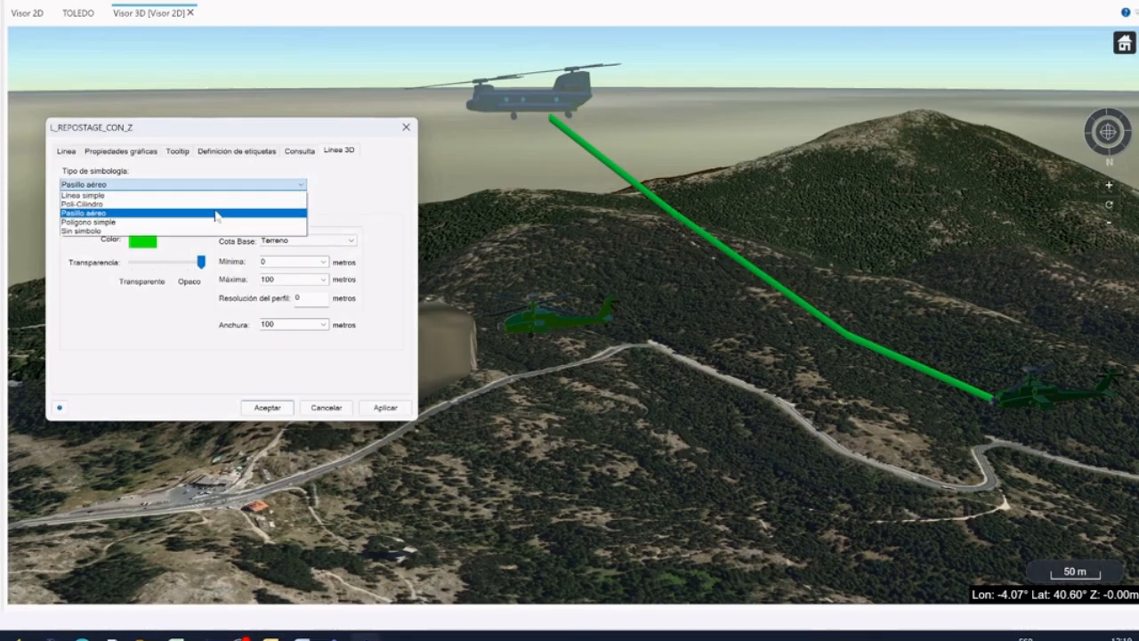
{"action": "left_click", "coordinate": [216, 213]}
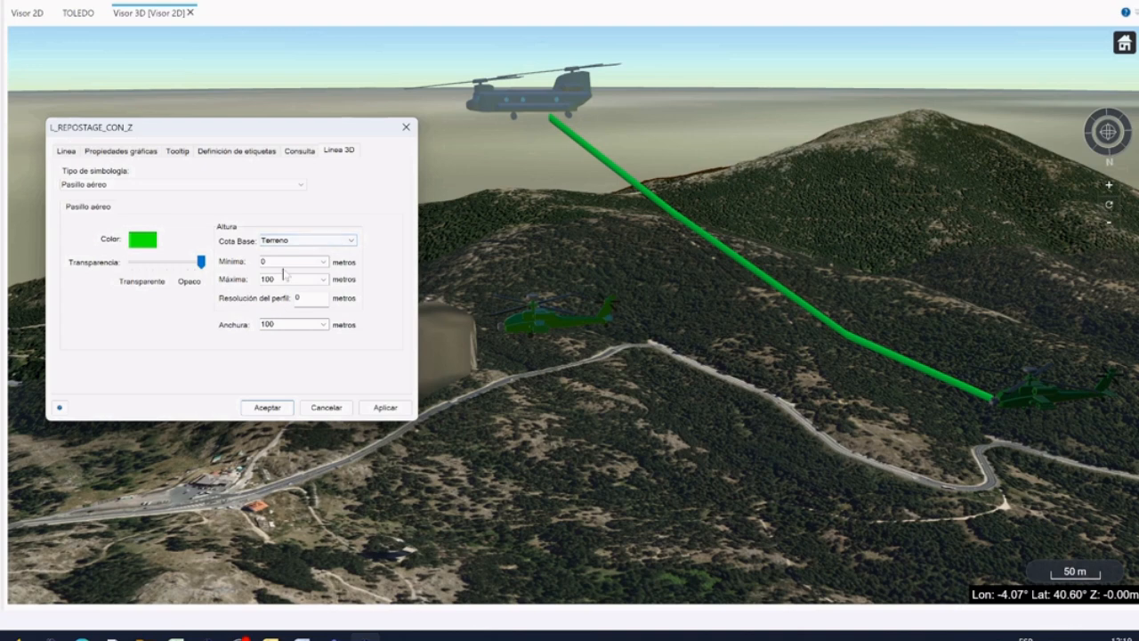
{"action": "left_click", "coordinate": [351, 241]}
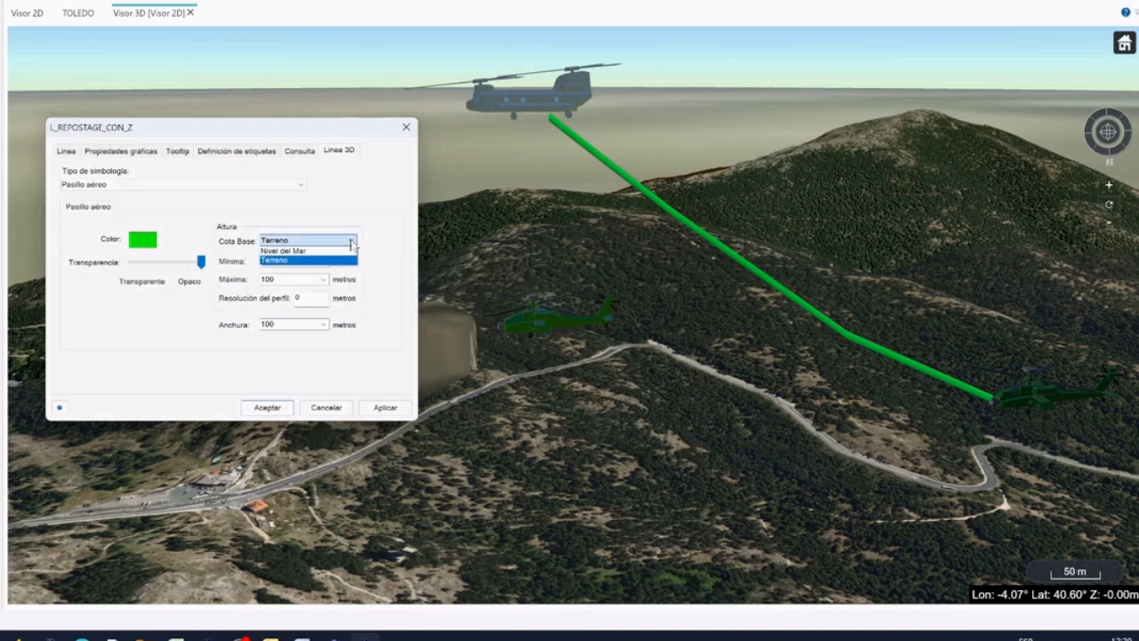
{"action": "left_click", "coordinate": [302, 260]}
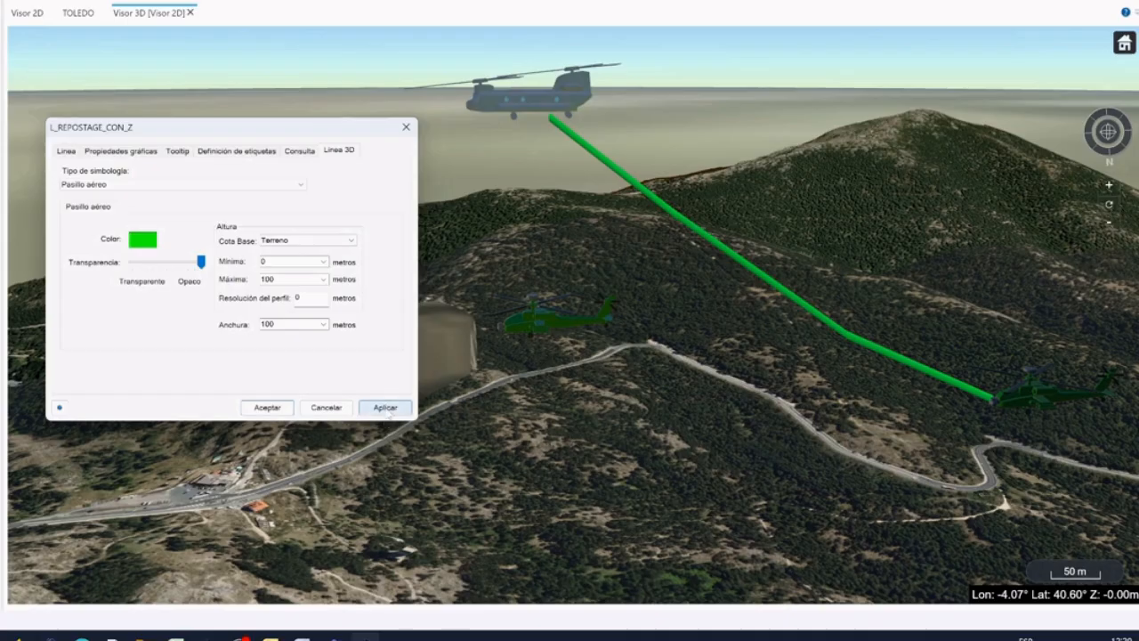
{"action": "left_click", "coordinate": [386, 408]}
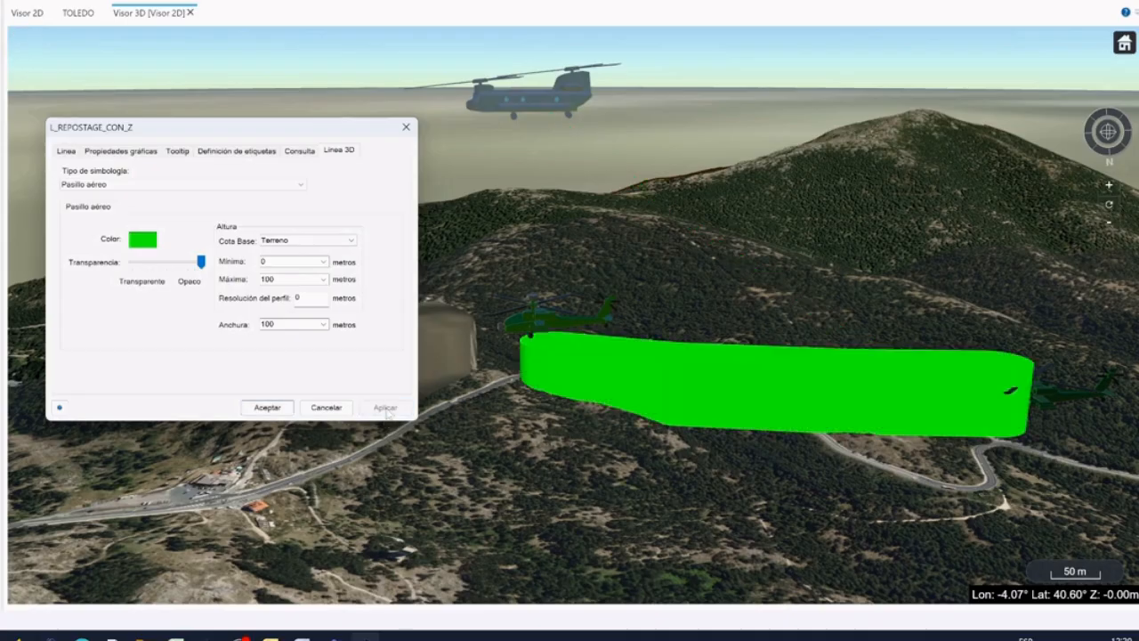
Step: Try an air corridor width of 50 metres and set it to 300 metres, applying both values
{"action": "type", "text": "50"}
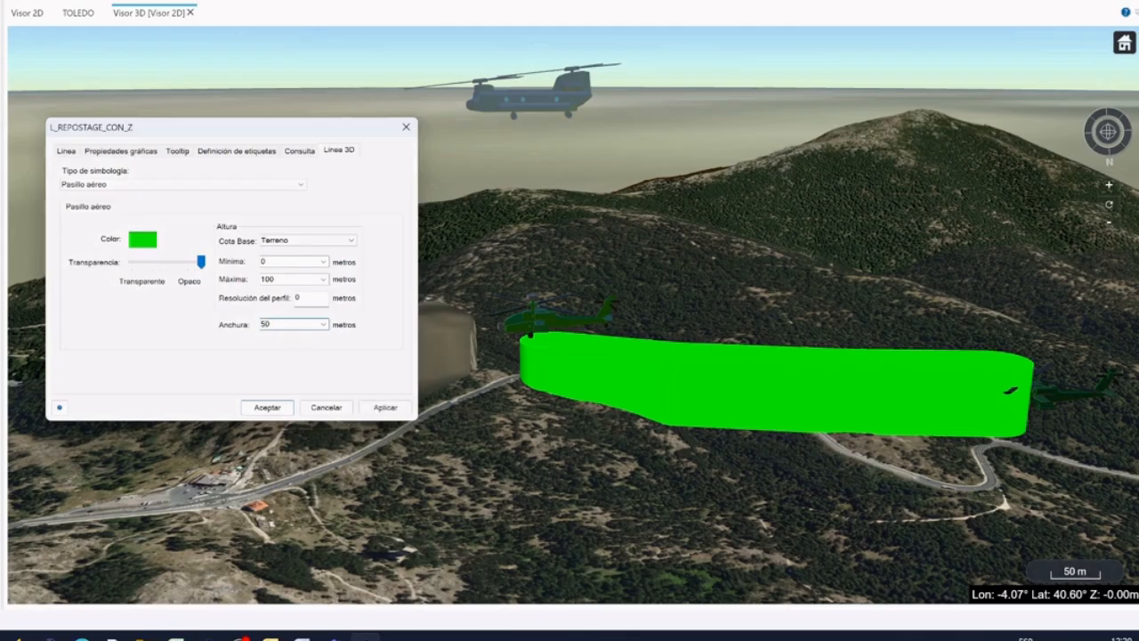
{"action": "left_click", "coordinate": [385, 408]}
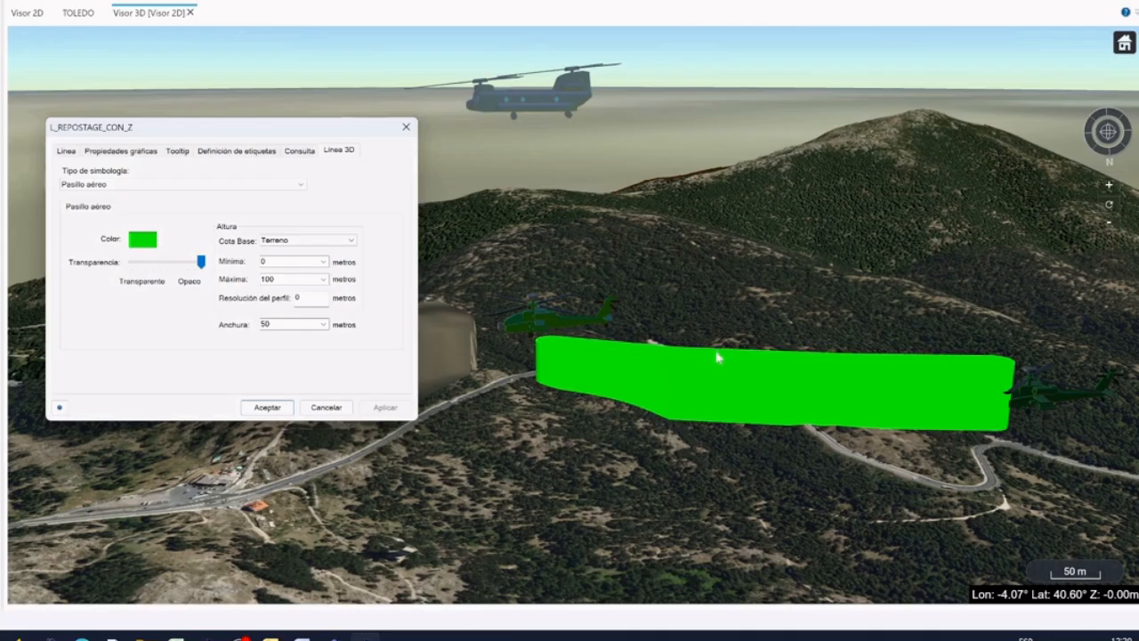
{"action": "double_click", "coordinate": [265, 324]}
{"action": "type", "text": "300"}
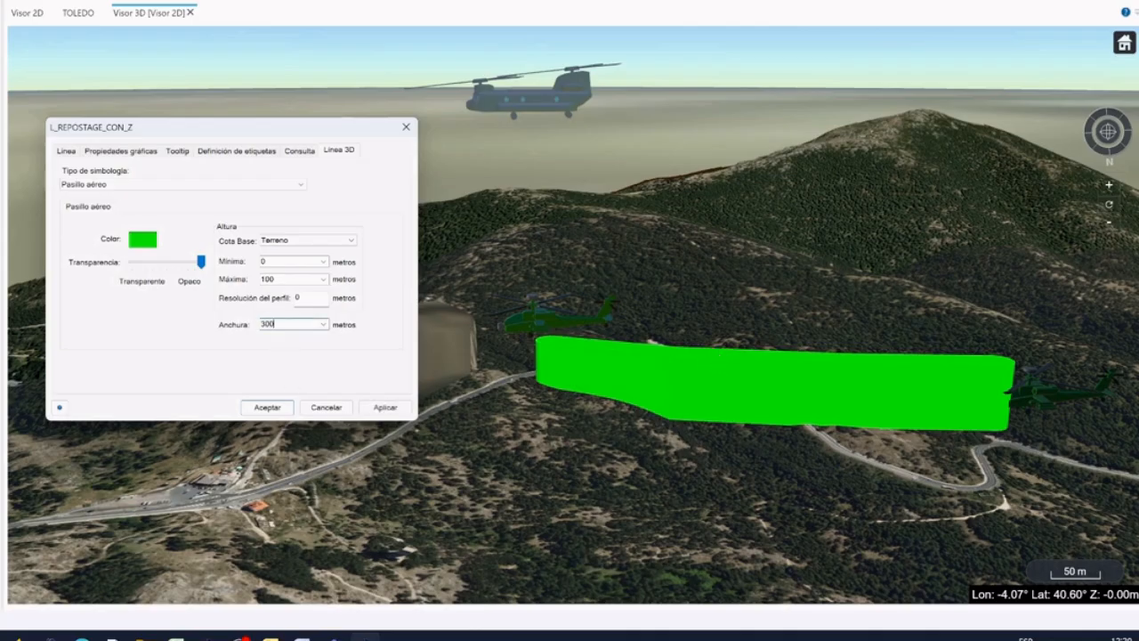
{"action": "left_click", "coordinate": [384, 407]}
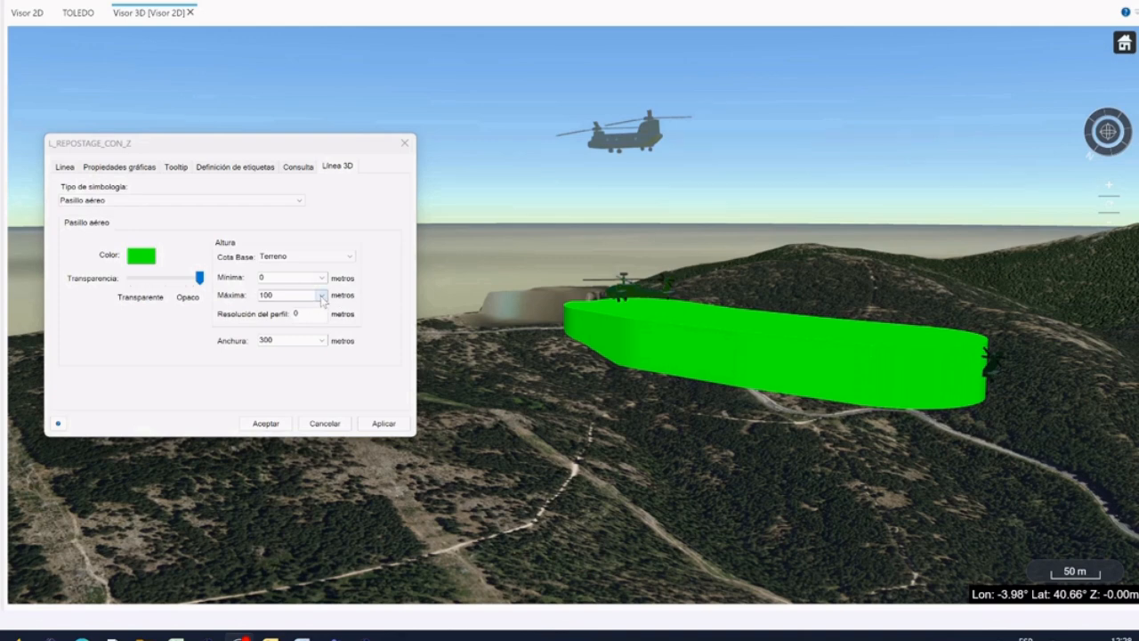
Step: Raise the air corridor's maximum height to 500 metres and apply it
{"action": "double_click", "coordinate": [268, 295]}
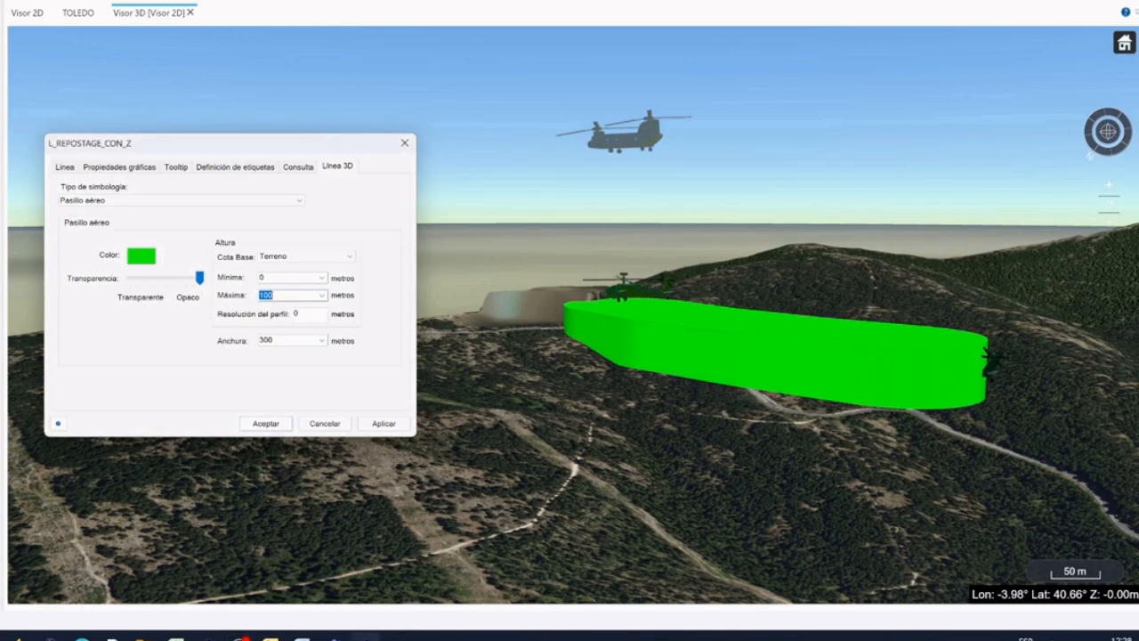
{"action": "type", "text": "5"}
{"action": "left_click", "coordinate": [383, 422]}
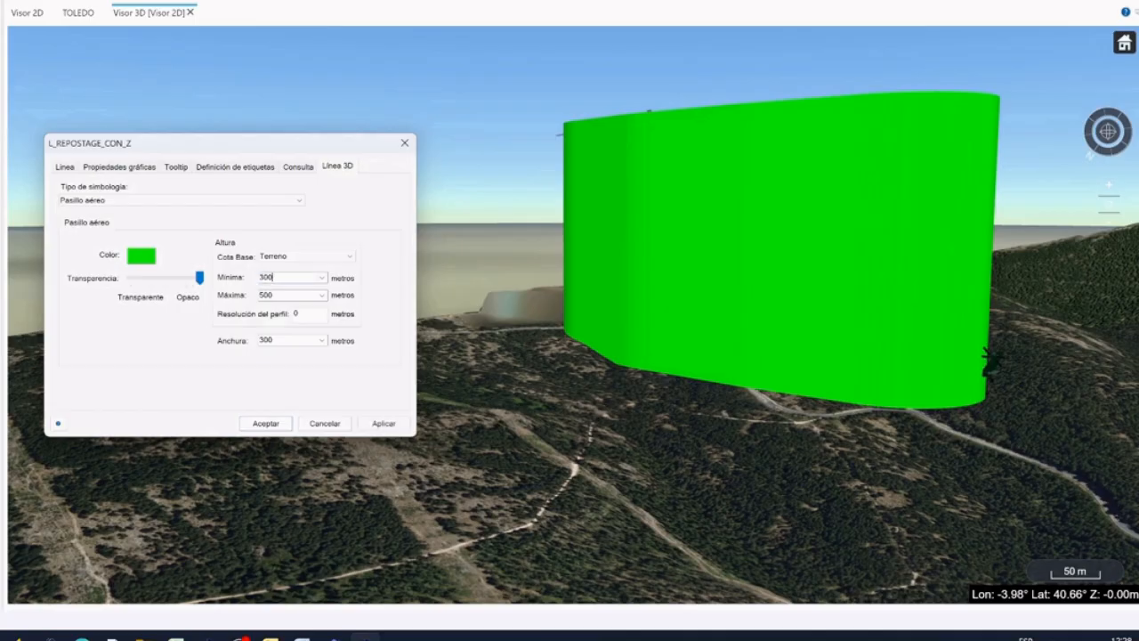
Step: Apply a minimum height of 300 metres to the air corridor, make it semi-transparent and accept the symbology
{"action": "left_click", "coordinate": [384, 423]}
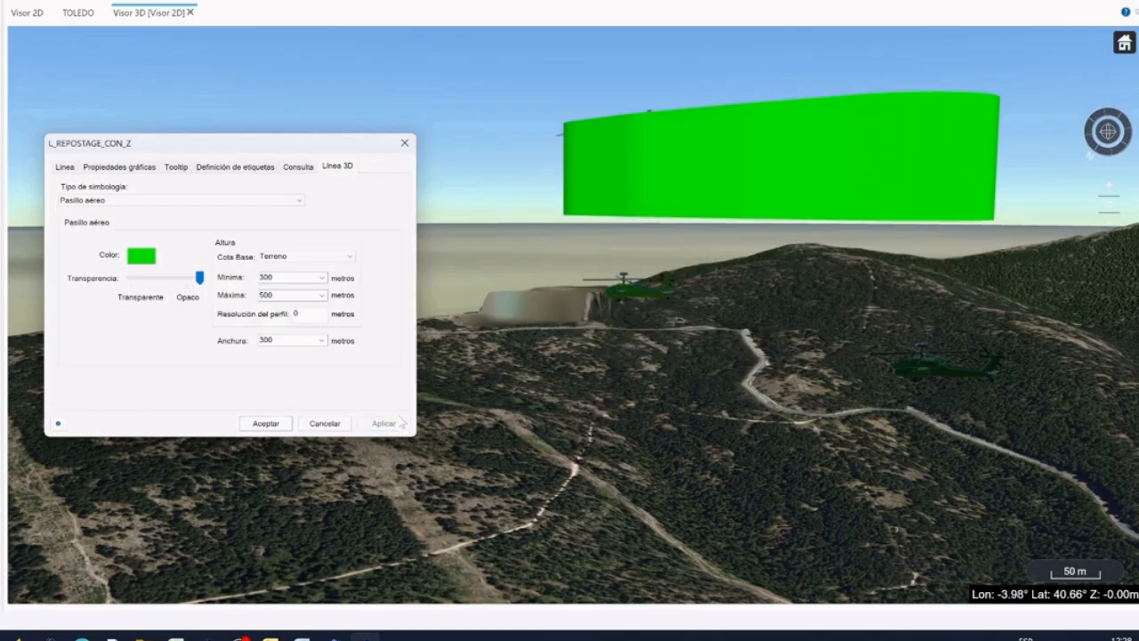
{"action": "left_click", "coordinate": [145, 278]}
{"action": "left_click", "coordinate": [145, 279]}
{"action": "left_click", "coordinate": [384, 424]}
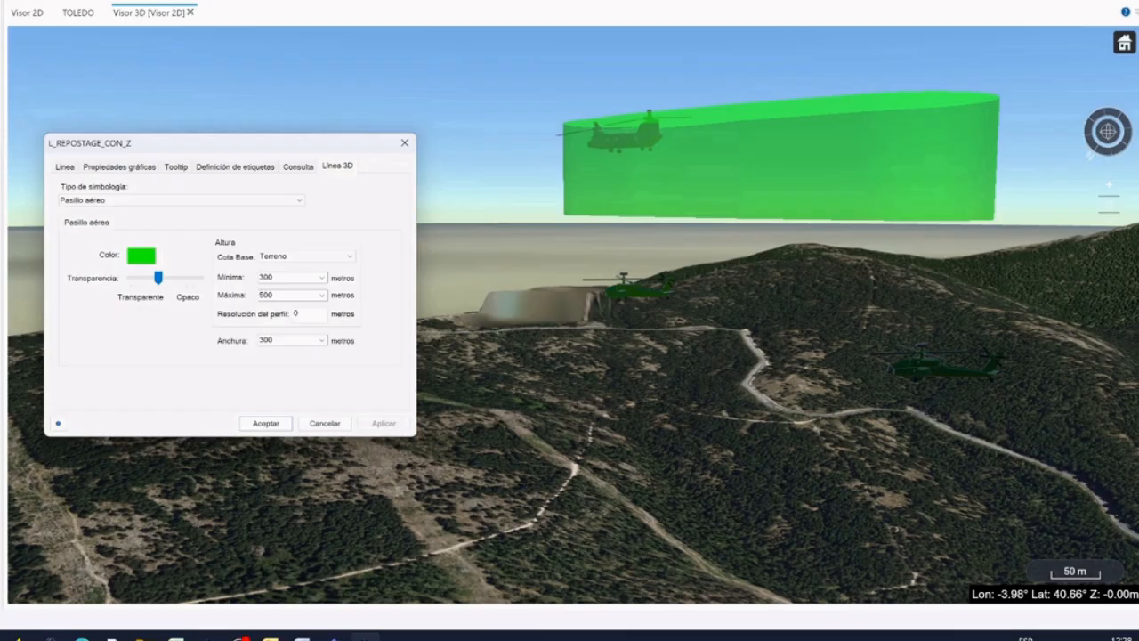
{"action": "left_click", "coordinate": [265, 423]}
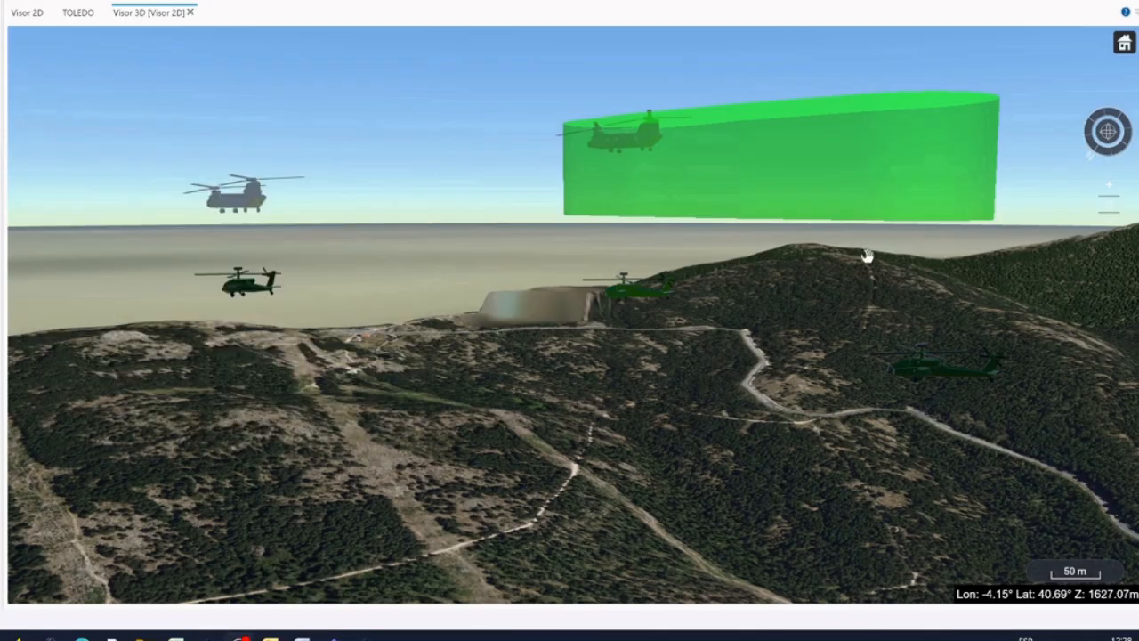
{"action": "mouse_move", "coordinate": [865, 258]}
{"action": "middle_mouse_down"}
{"action": "mouse_move", "coordinate": [820, 283]}
{"action": "mouse_move", "coordinate": [829, 262]}
{"action": "mouse_move", "coordinate": [854, 261]}
{"action": "mouse_move", "coordinate": [855, 274]}
{"action": "mouse_move", "coordinate": [876, 259]}
{"action": "middle_mouse_up"}
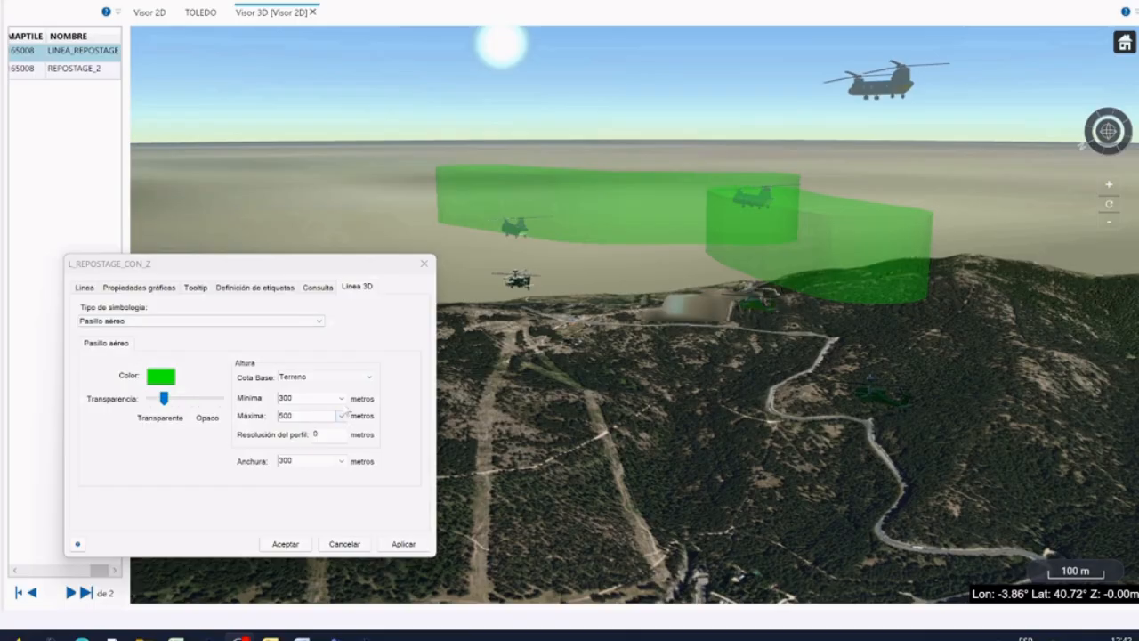
Step: Set the minimum height of the L_REPOSTAGE_CON_Z air corridor to 100 metres
{"action": "left_click", "coordinate": [340, 399]}
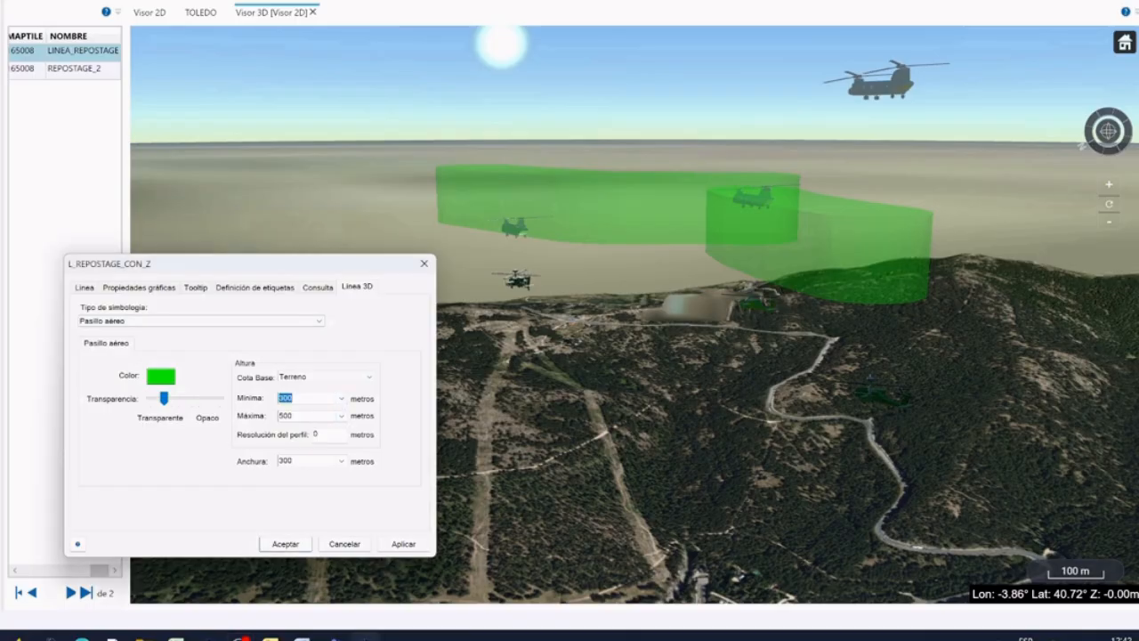
{"action": "type", "text": "100"}
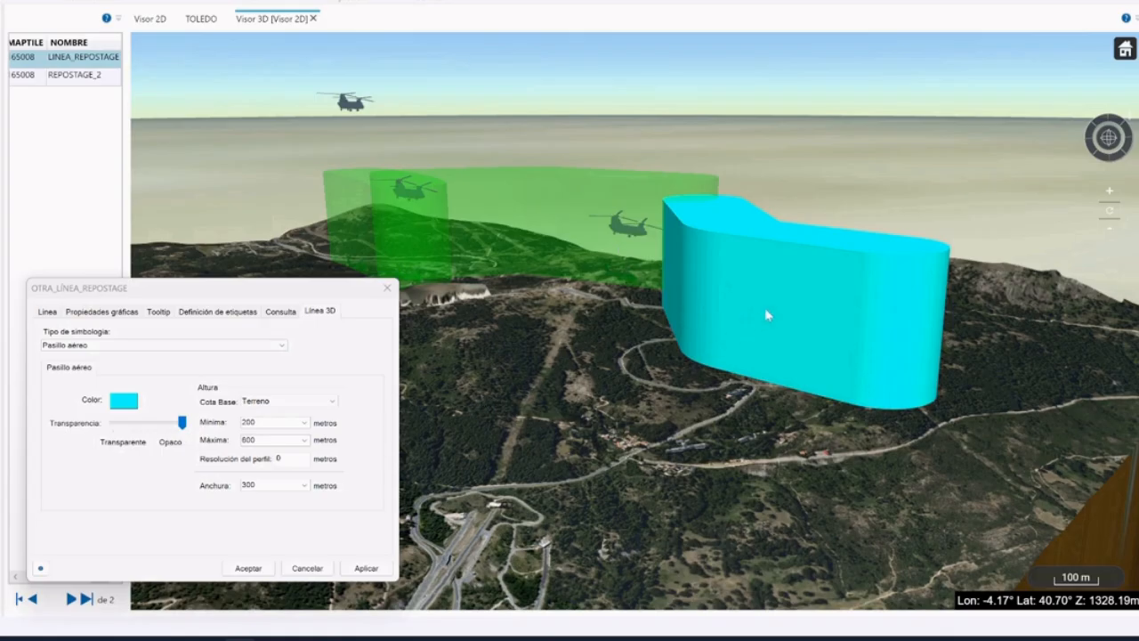
Step: Make the cyan OTRA_LÍNEA_REPOSTAGE air corridor mostly transparent and apply it
{"action": "left_click", "coordinate": [139, 424]}
{"action": "left_click", "coordinate": [132, 425]}
{"action": "left_click", "coordinate": [130, 425]}
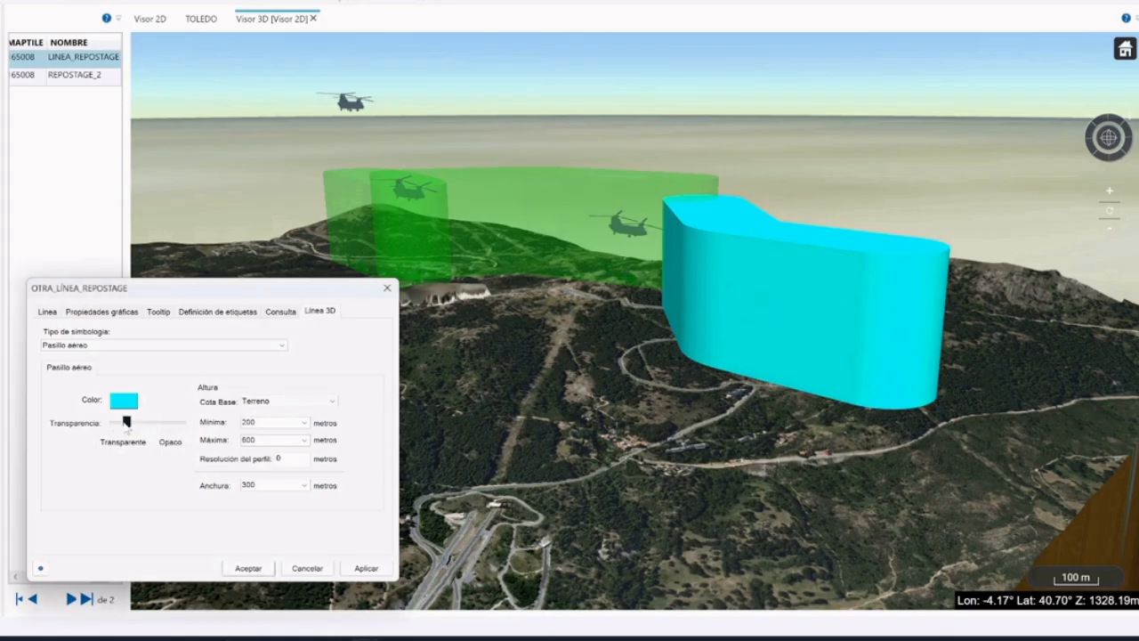
{"action": "left_click", "coordinate": [365, 568]}
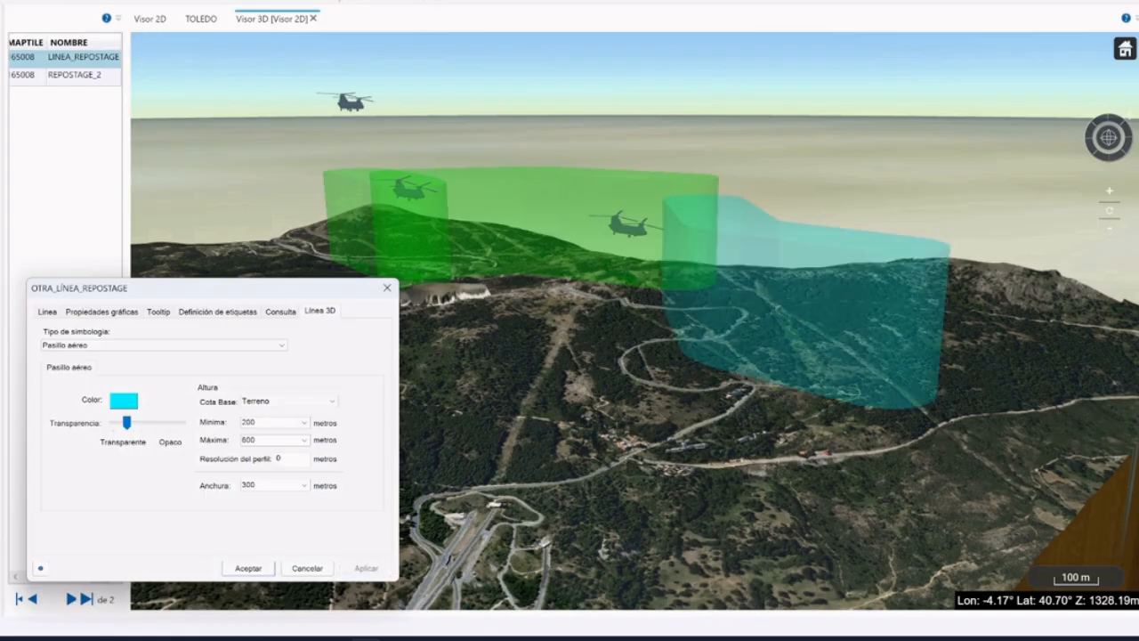
Step: Set the OTRA_LÍNEA_REPOSTAGE corridor's minimum height to 500 metres and its maximum to 800 metres, and apply
{"action": "double_click", "coordinate": [247, 422]}
{"action": "type", "text": "500"}
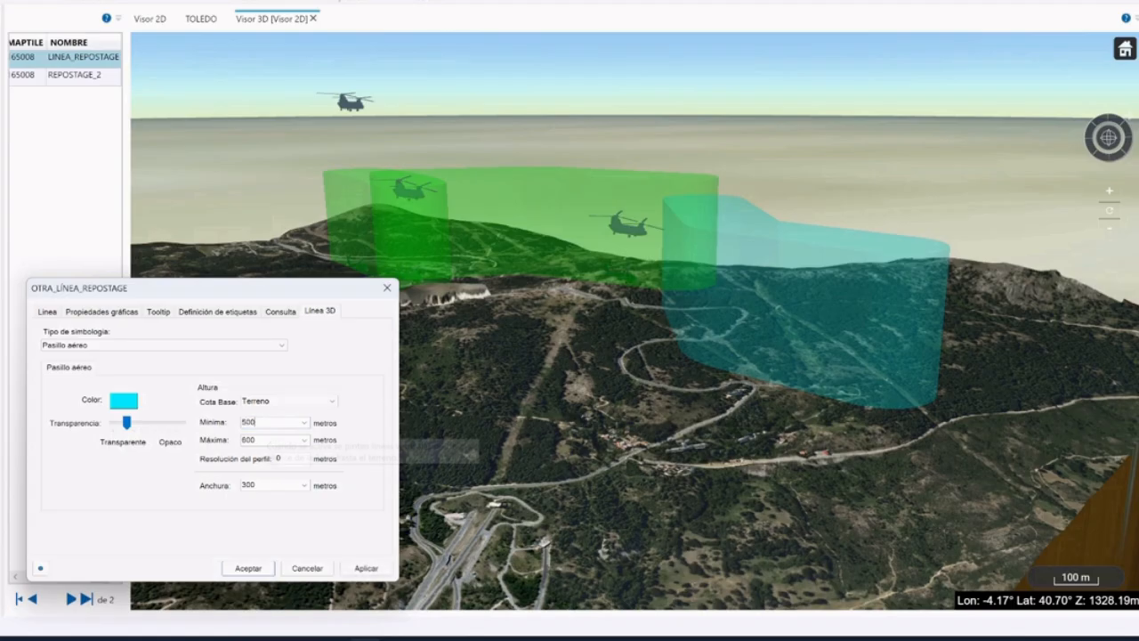
{"action": "key", "text": "Tab"}
{"action": "type", "text": "8"}
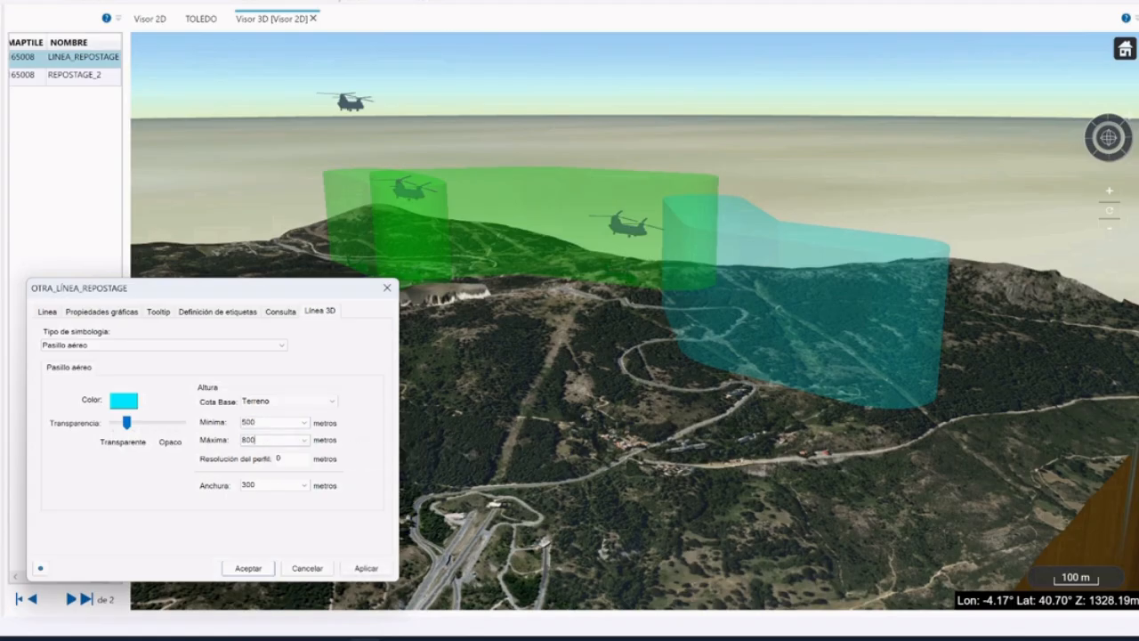
{"action": "left_click", "coordinate": [366, 568]}
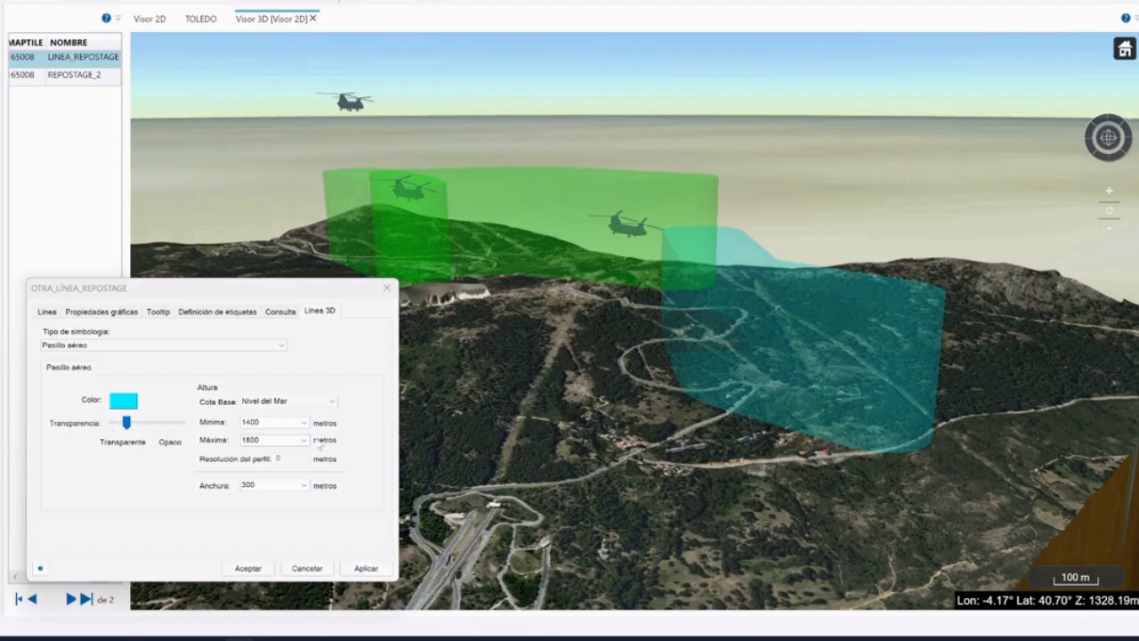
Step: With Nivel del Mar as base elevation, set the OTRA_LÍNEA_REPOSTAGE corridor's heights to minimum 1000 and maximum 1500 metres, apply, and close its properties
{"action": "left_click", "coordinate": [267, 423]}
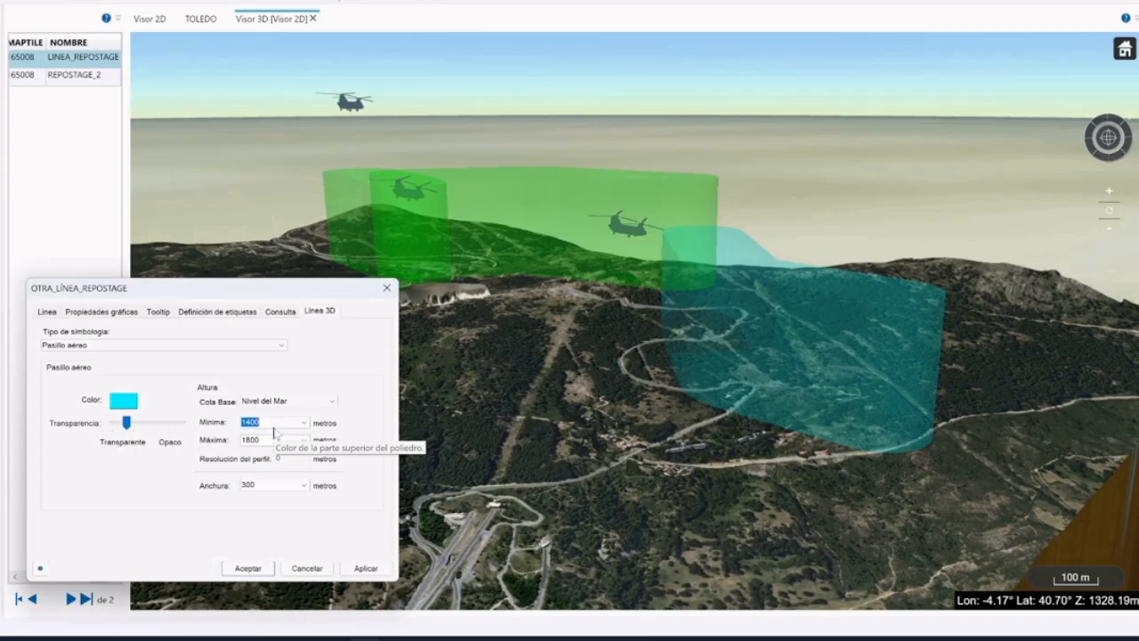
{"action": "type", "text": "10"}
{"action": "key", "text": "Tab"}
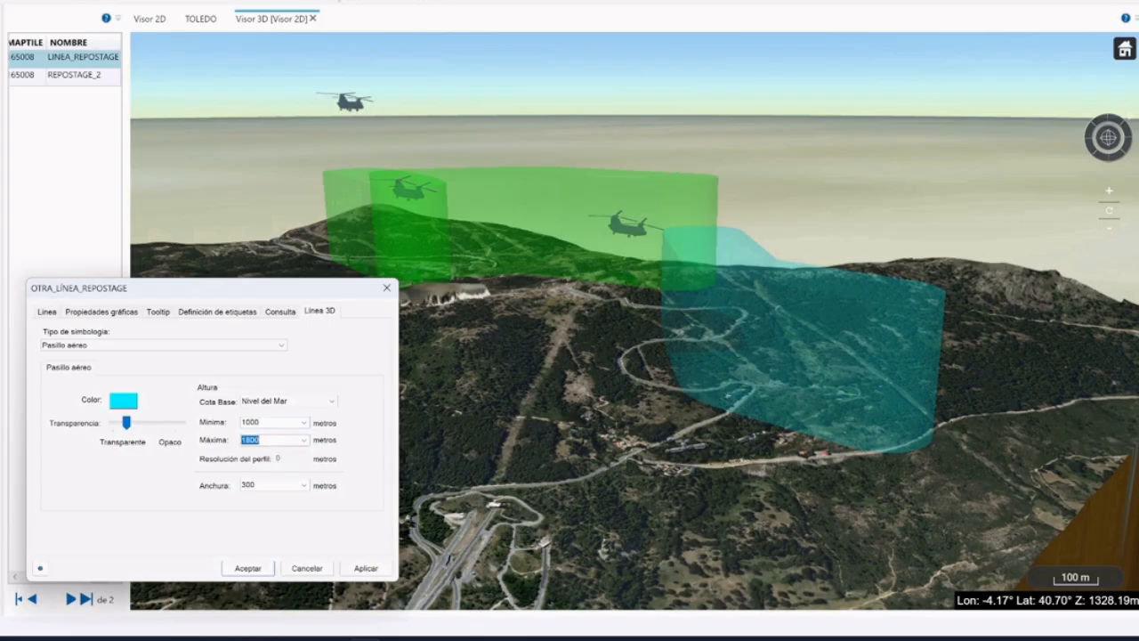
{"action": "type", "text": "15"}
{"action": "left_click", "coordinate": [365, 567]}
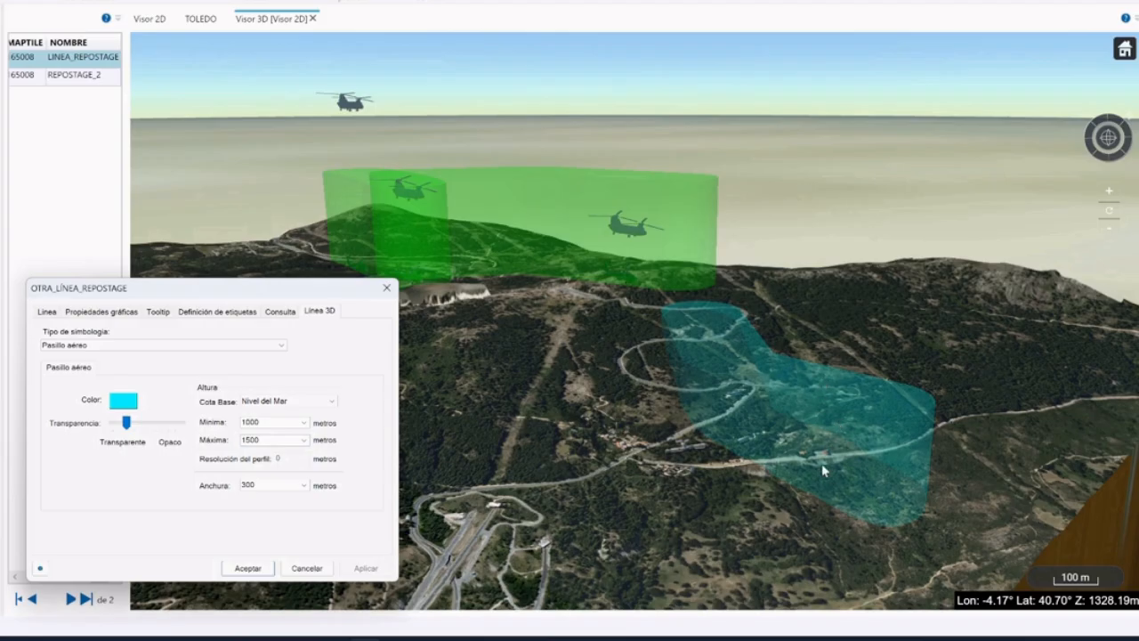
{"action": "left_click", "coordinate": [386, 288]}
{"action": "middle_click_drag", "start_coordinate": [682, 464], "coordinate": [725, 436]}
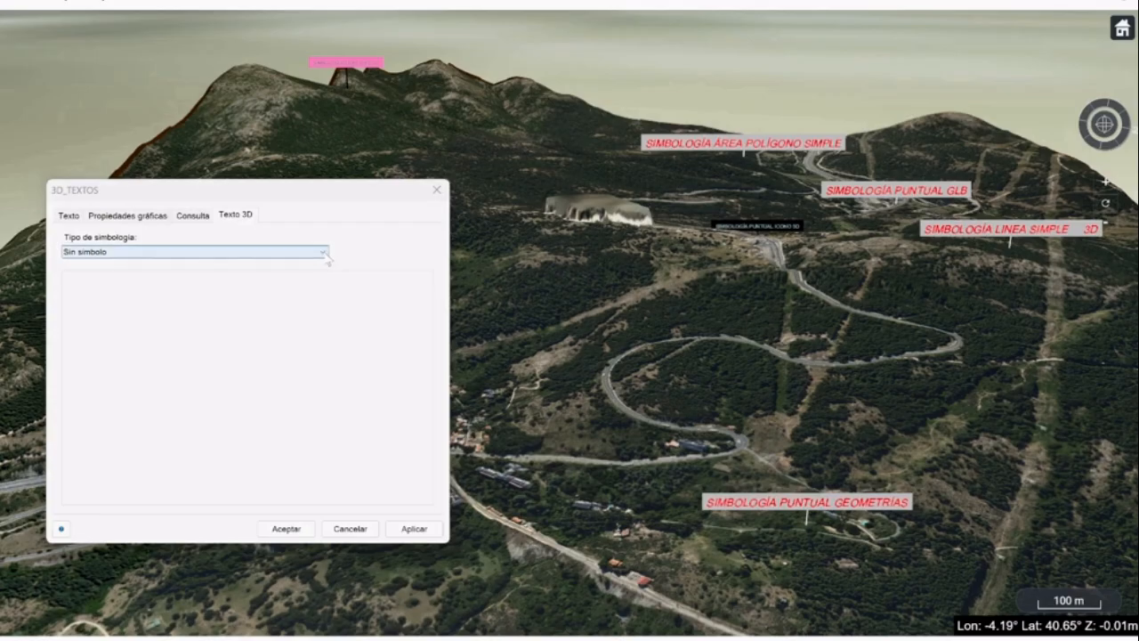
Step: Choose Texto as the 3D symbology type of the 3D_TEXTOS layer and close its properties
{"action": "left_click", "coordinate": [326, 254]}
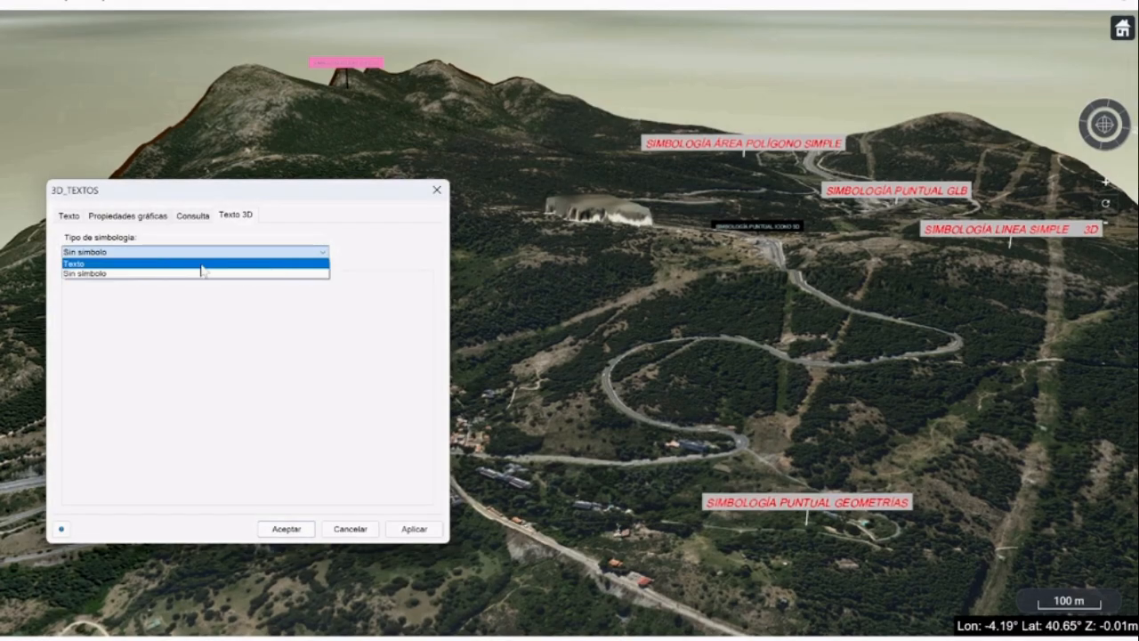
{"action": "left_click", "coordinate": [131, 264]}
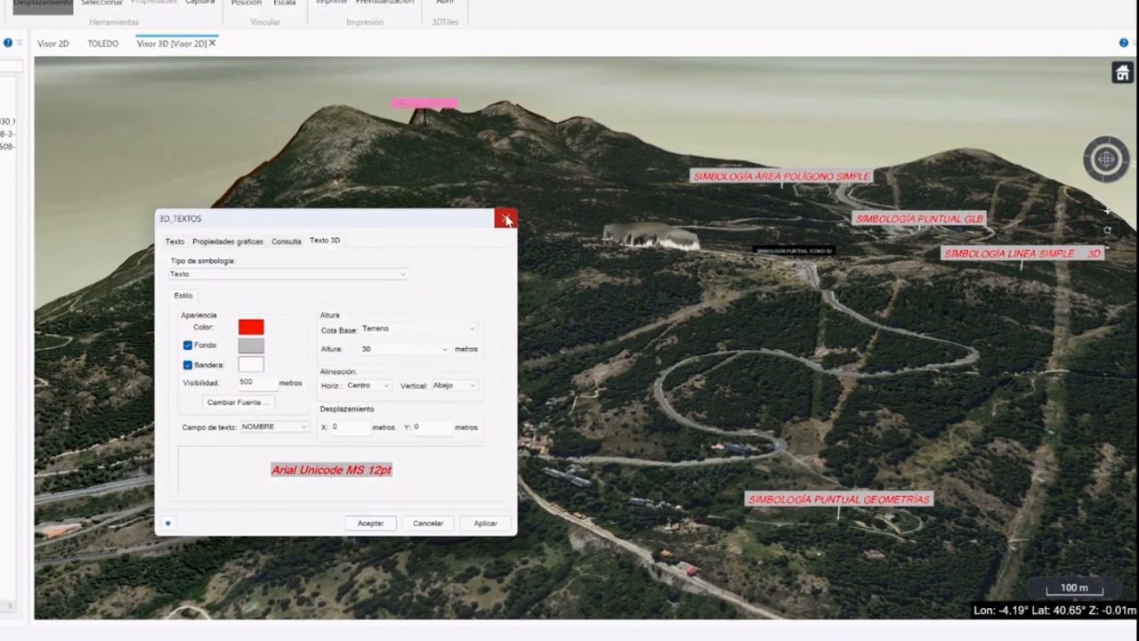
{"action": "left_click", "coordinate": [506, 219]}
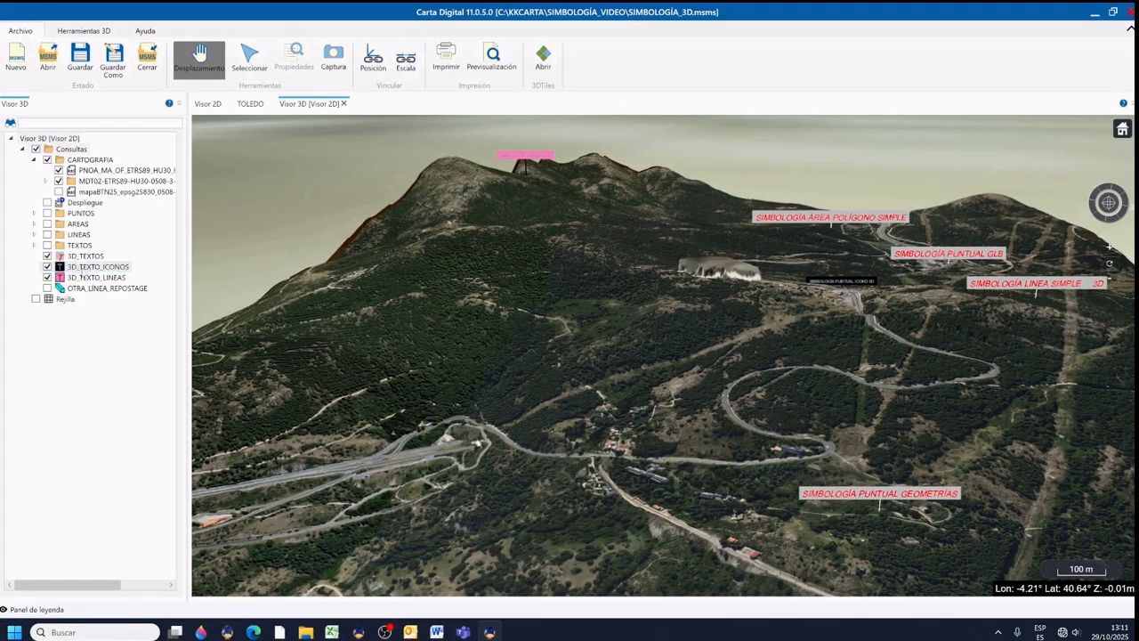
Step: Point out the 3D_TEXTO_ICONOS and 3D_TEXTO_LINEAS layers in the layer tree and open the 3D text properties of 3D_TEXTOS
{"action": "double_click", "coordinate": [81, 268]}
{"action": "left_click", "coordinate": [725, 170]}
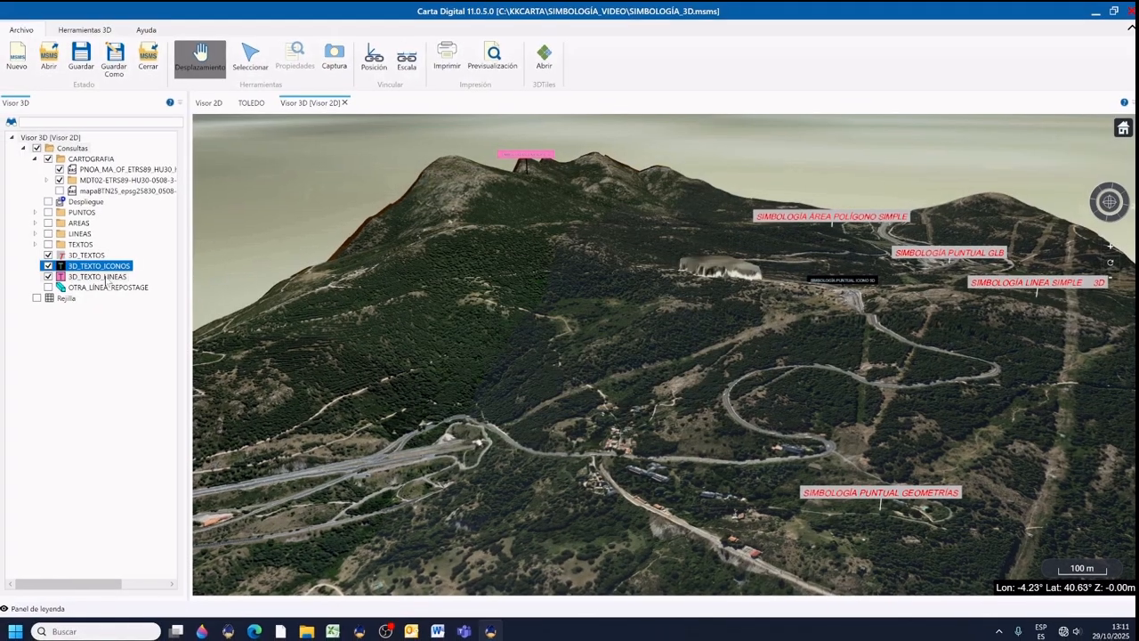
{"action": "left_click", "coordinate": [105, 279]}
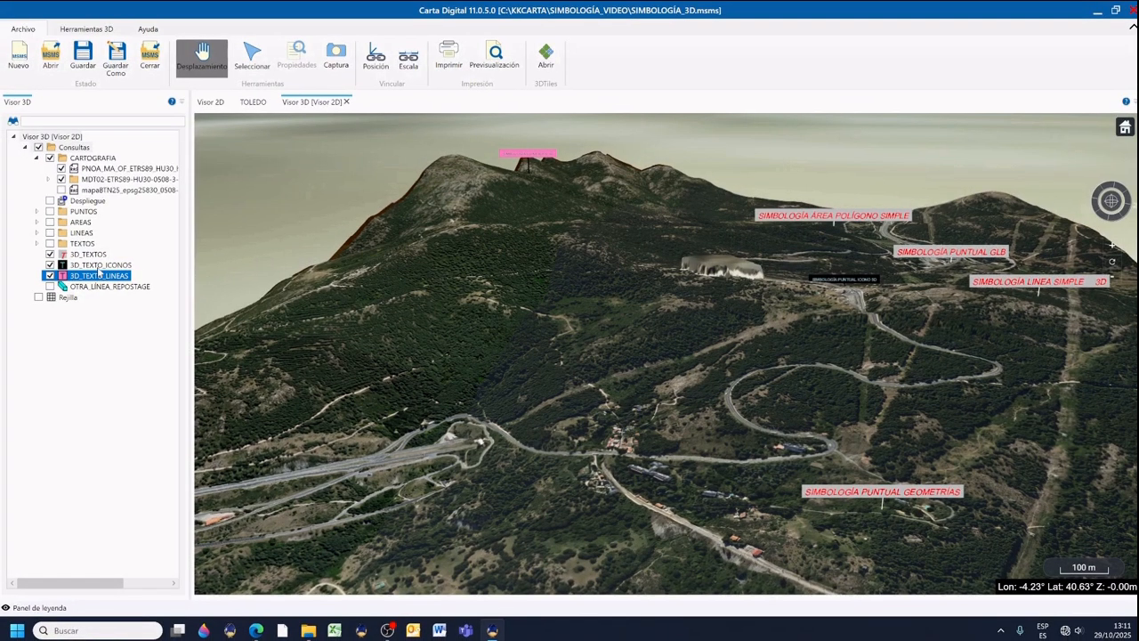
{"action": "double_click", "coordinate": [89, 253]}
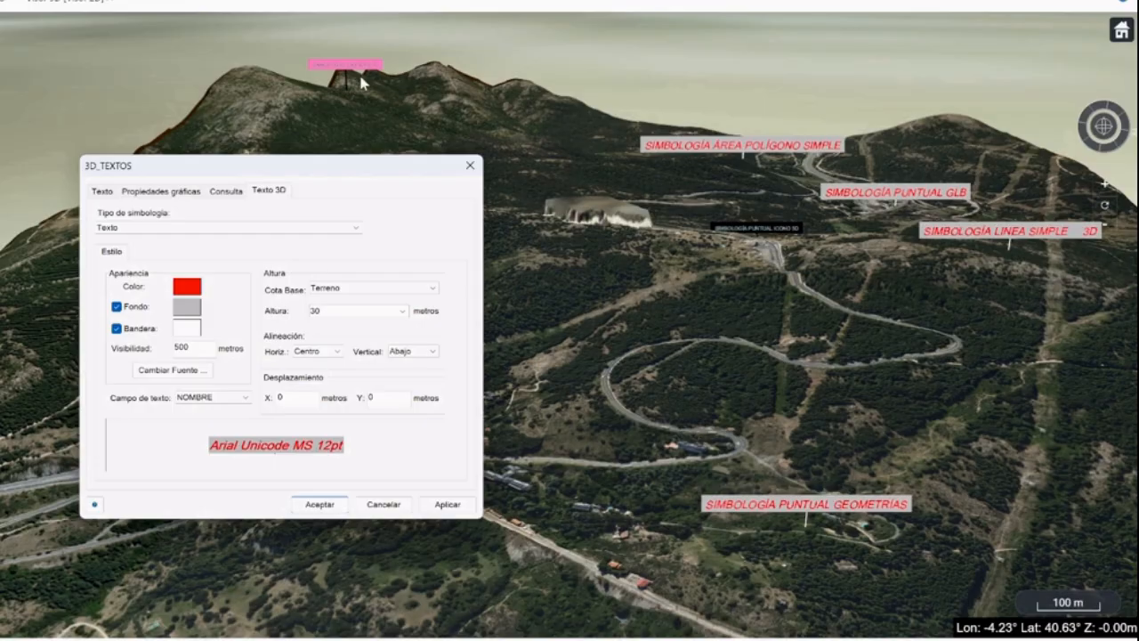
{"action": "left_click", "coordinate": [518, 390]}
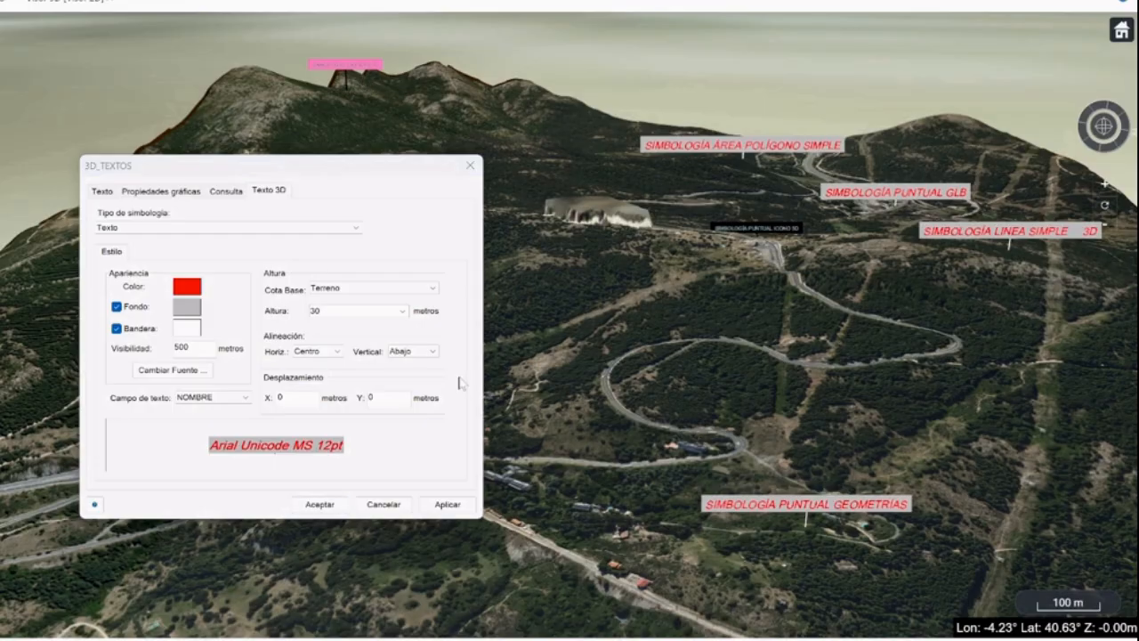
Step: Use NOMBRE as the text field for 3D_TEXTOS, set the text height to 60 metres and apply
{"action": "left_click", "coordinate": [245, 398]}
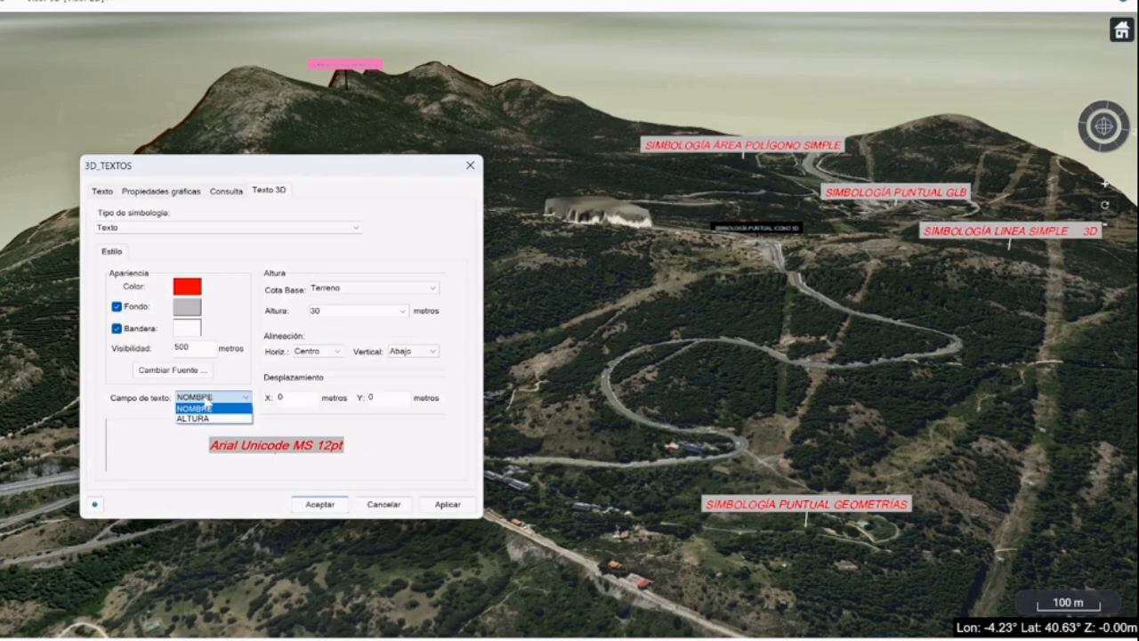
{"action": "left_click", "coordinate": [207, 406]}
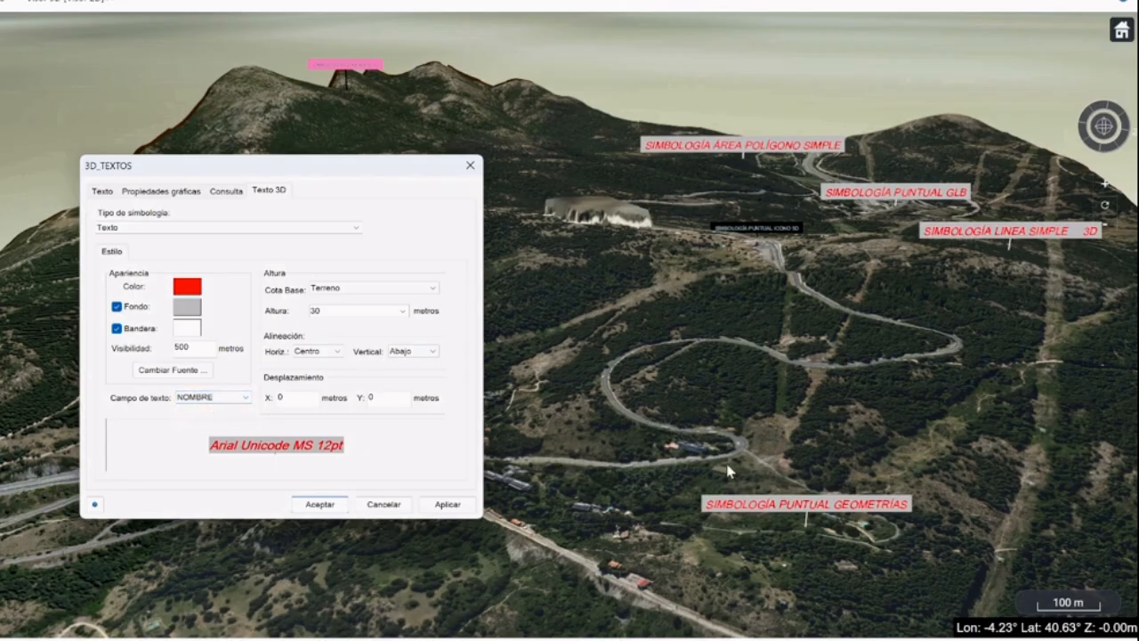
{"action": "left_click", "coordinate": [490, 276]}
{"action": "left_click", "coordinate": [403, 311]}
{"action": "type", "text": "60"}
{"action": "left_click", "coordinate": [447, 503]}
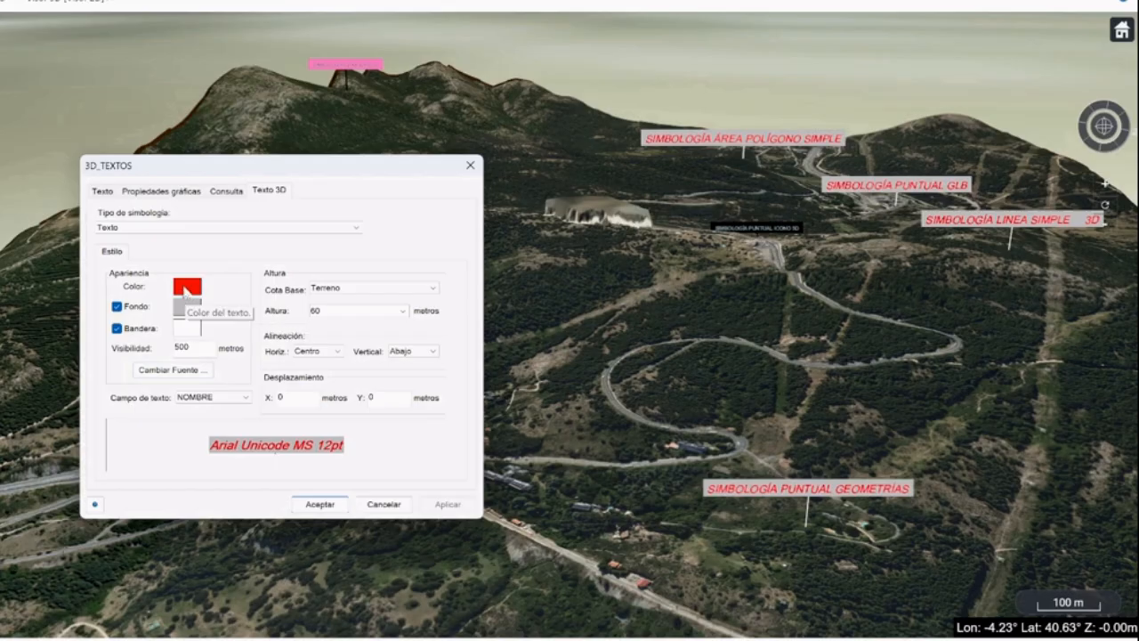
Step: Change the text colour of the 3D_TEXTOS labels to yellow
{"action": "left_click", "coordinate": [185, 290]}
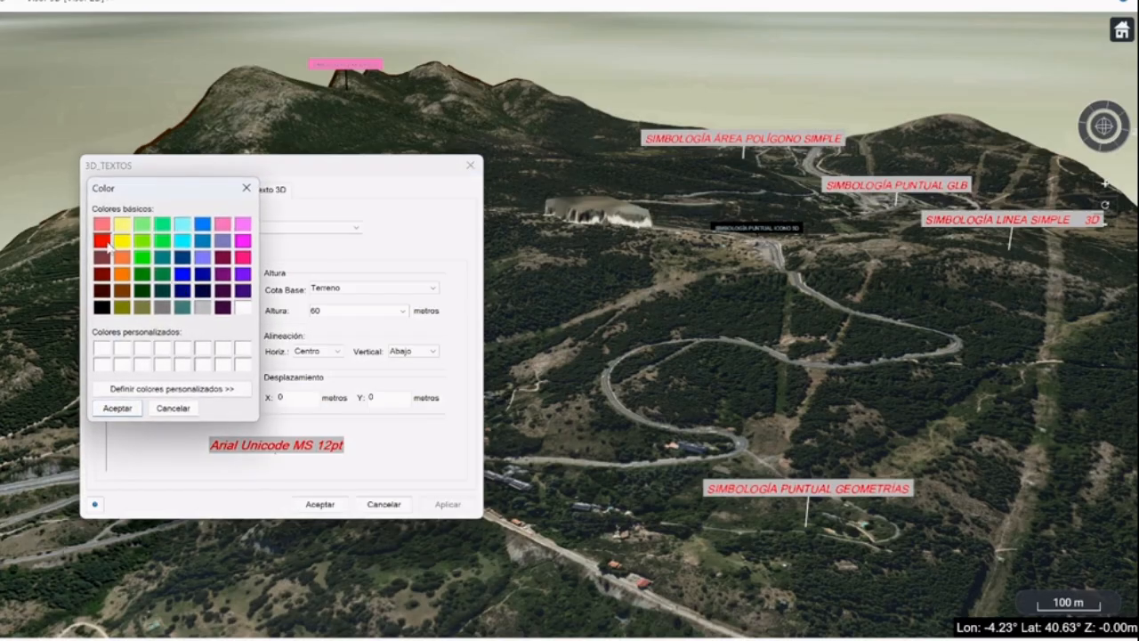
{"action": "left_click", "coordinate": [119, 407]}
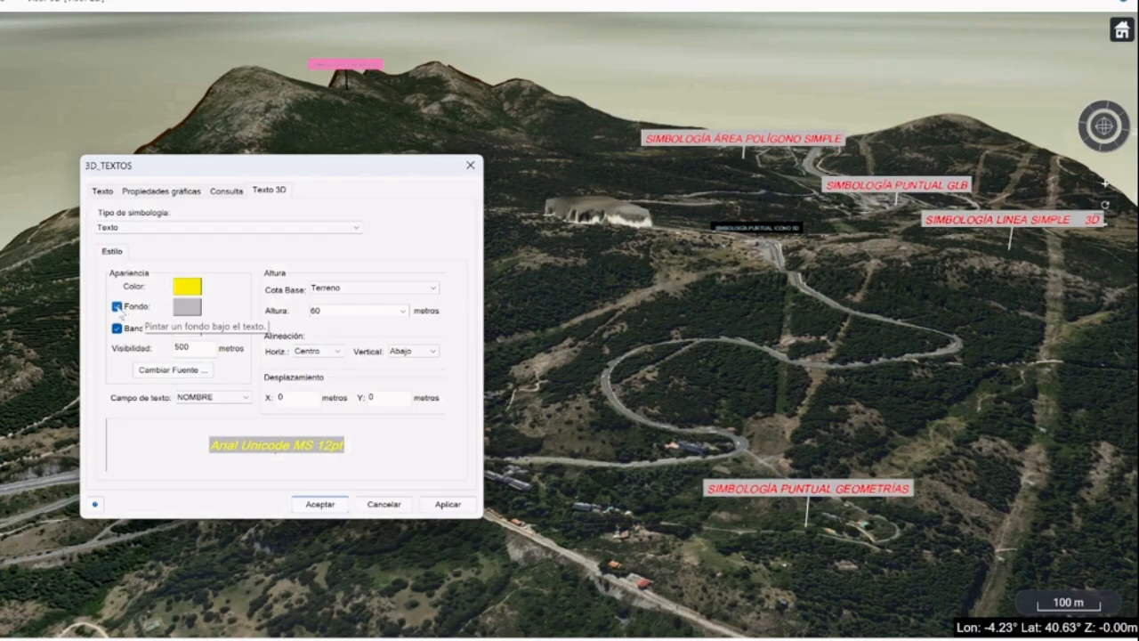
Step: Try the labels without a background, restore it, and look at the background colour choices
{"action": "left_click", "coordinate": [116, 306]}
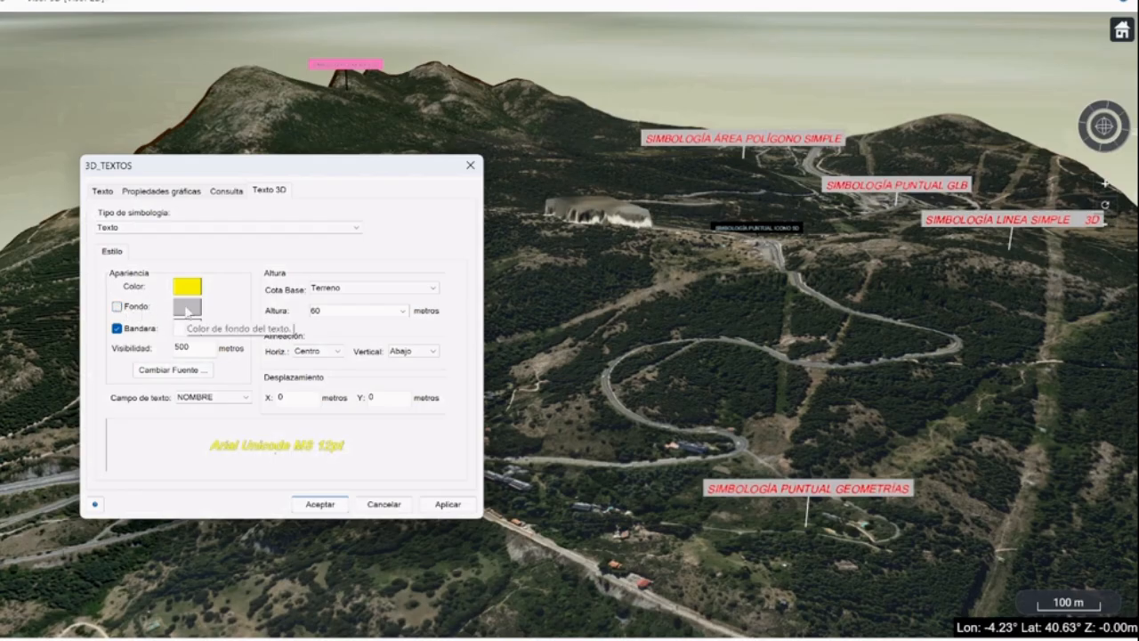
{"action": "left_click", "coordinate": [116, 306]}
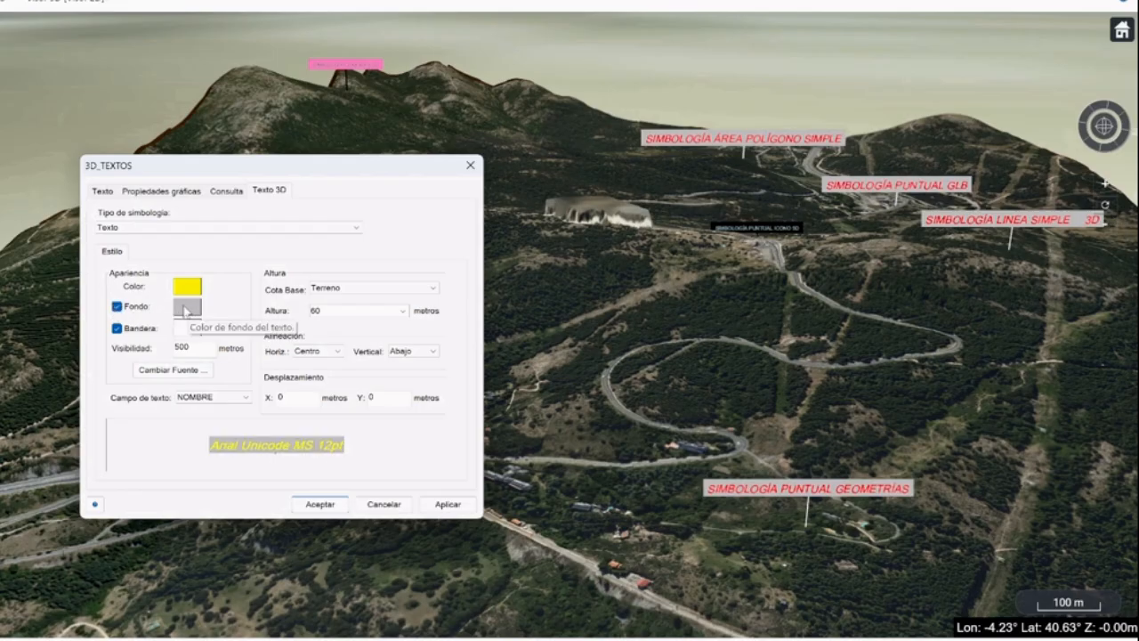
{"action": "left_click", "coordinate": [185, 308]}
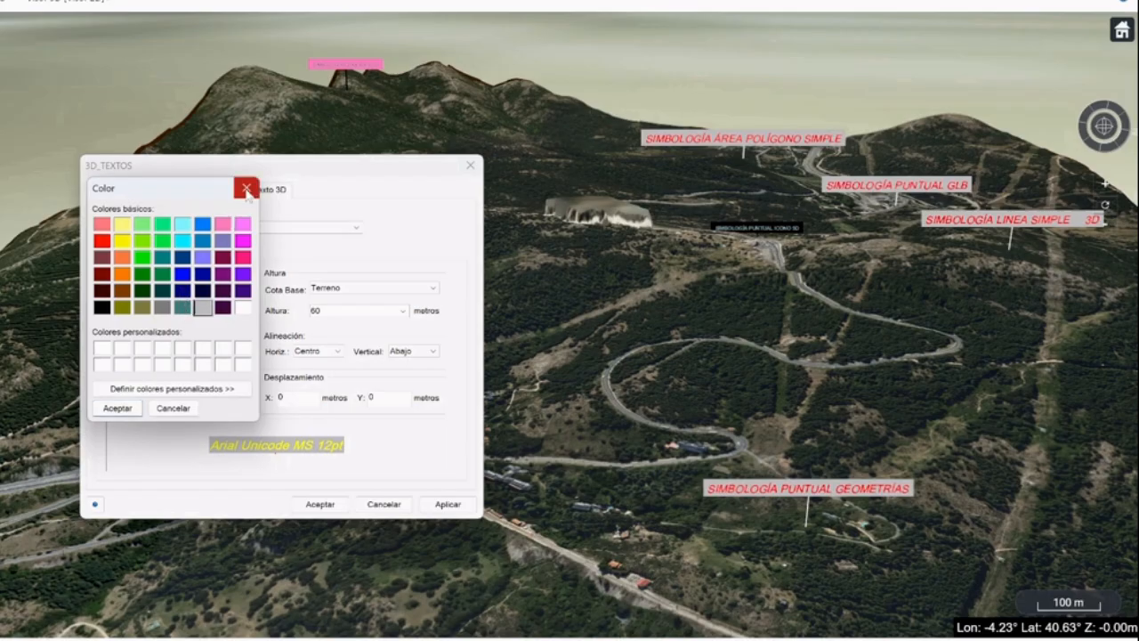
{"action": "left_click", "coordinate": [246, 188]}
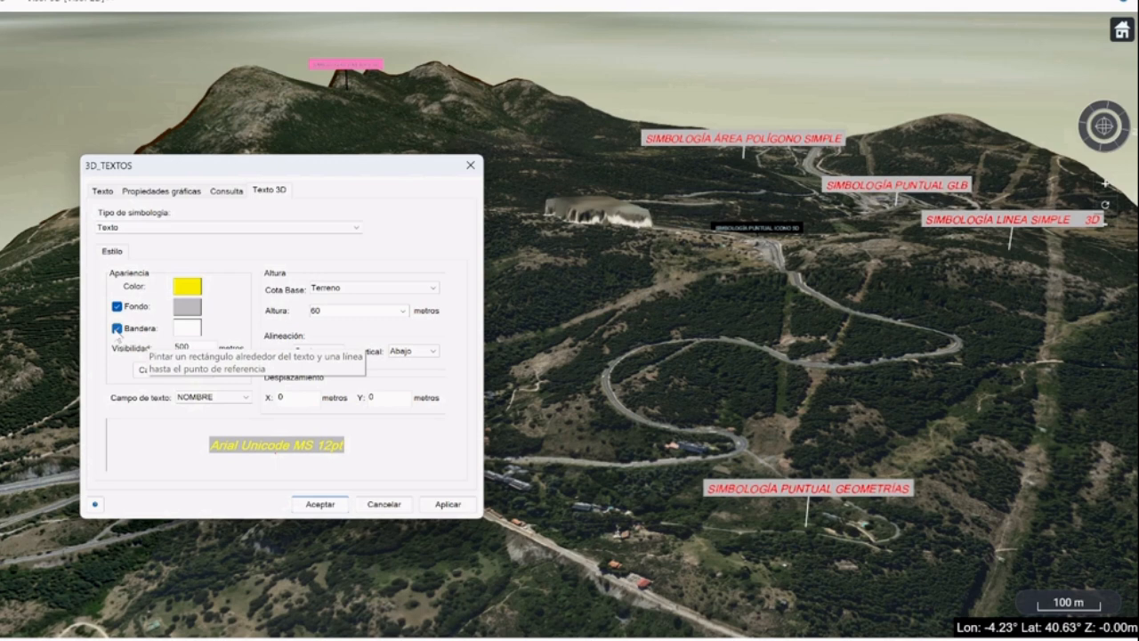
Step: Try the labels without the flag, turn it back on in cyan, and apply the text style
{"action": "left_click", "coordinate": [116, 329]}
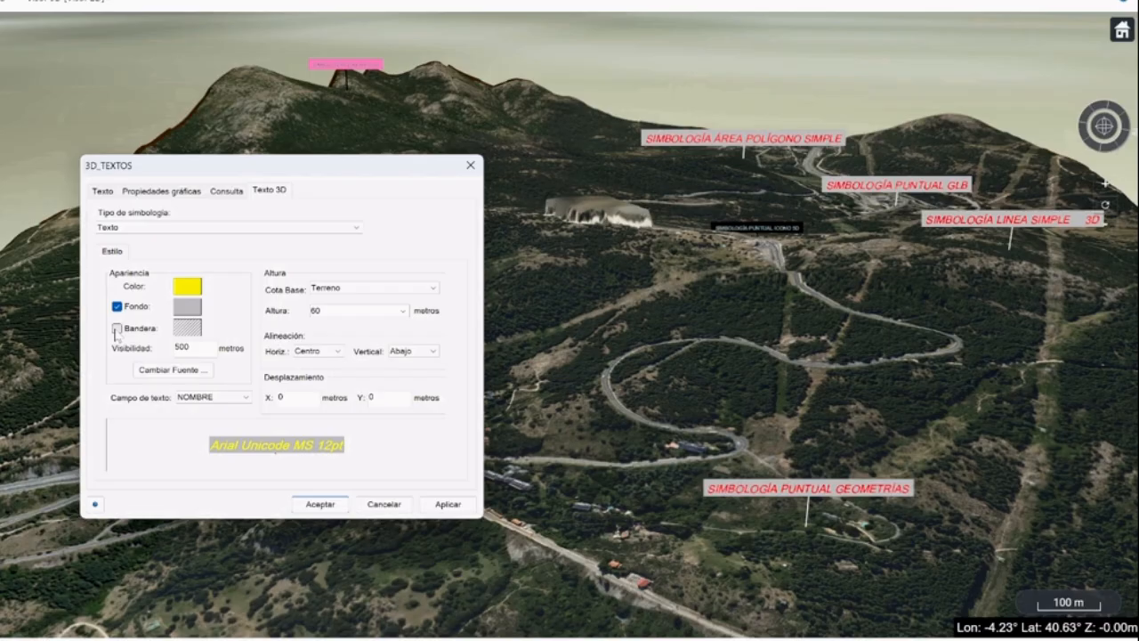
{"action": "left_click", "coordinate": [117, 328]}
{"action": "left_click", "coordinate": [187, 328]}
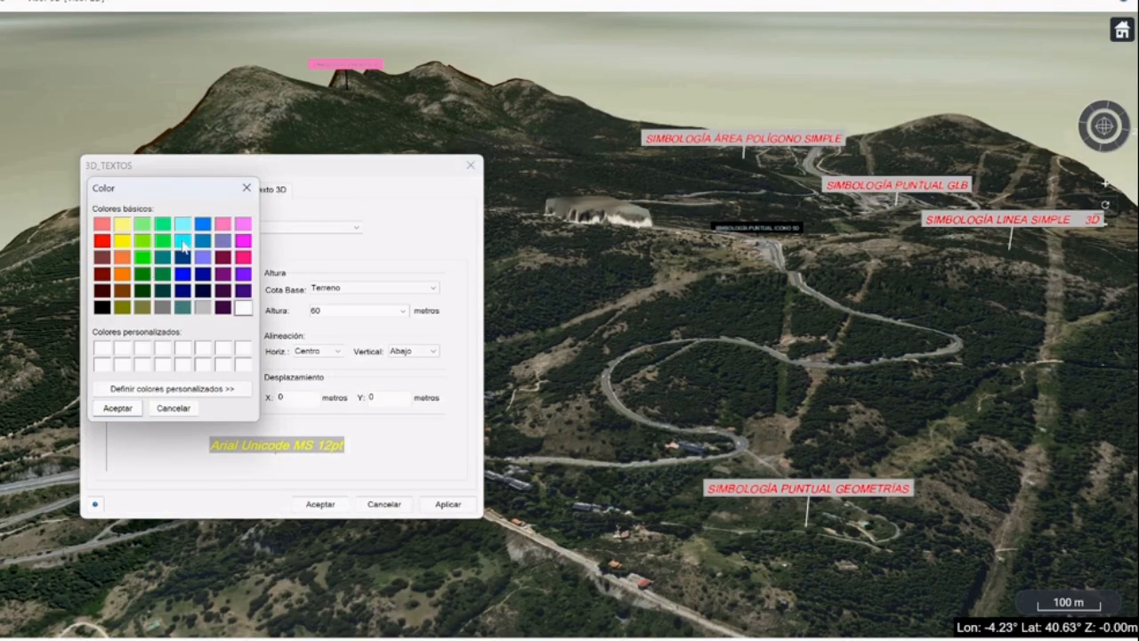
{"action": "left_click", "coordinate": [183, 242]}
{"action": "left_click", "coordinate": [117, 407]}
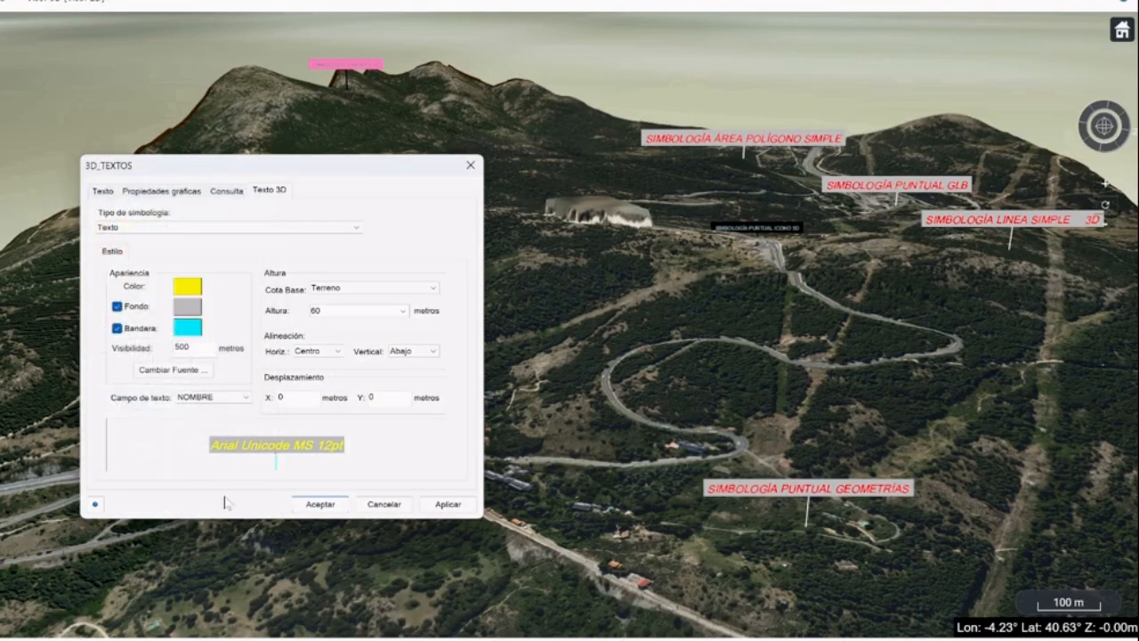
{"action": "left_click", "coordinate": [452, 505]}
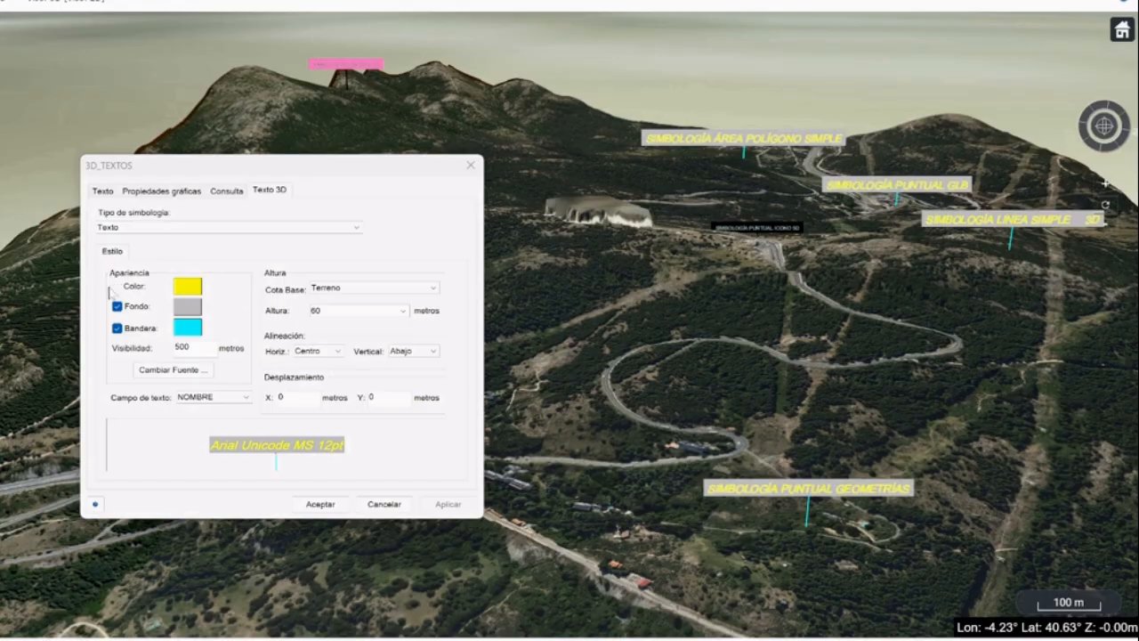
Step: Change the 3D_TEXTOS label font to Arial Unicode MS in Negrita style at size 18, and apply it
{"action": "left_click", "coordinate": [174, 370]}
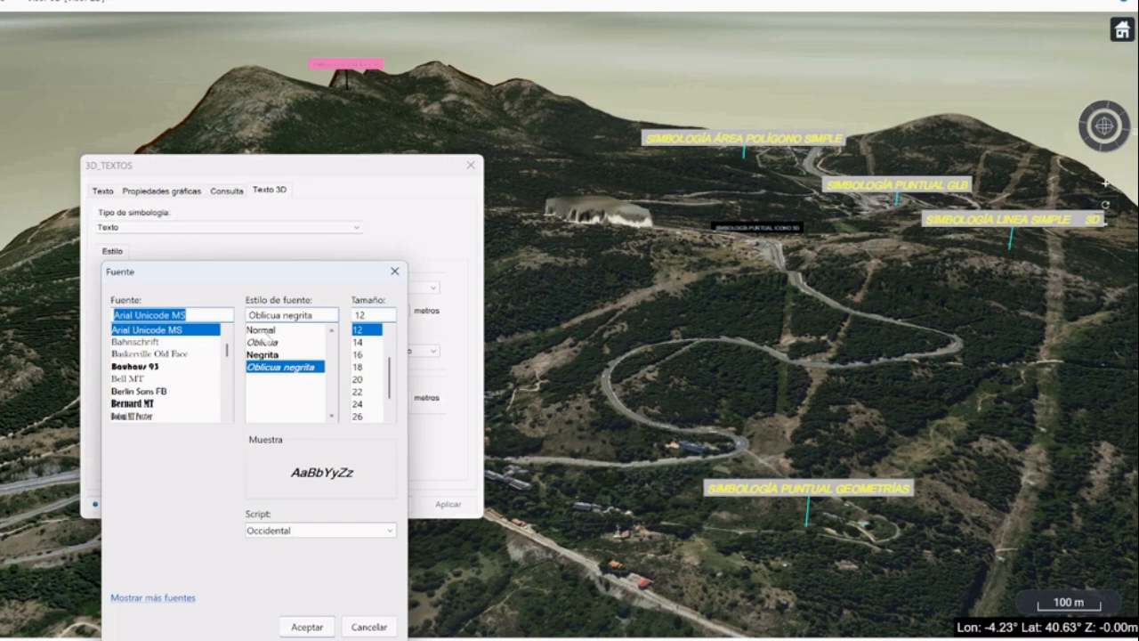
{"action": "left_click", "coordinate": [264, 354]}
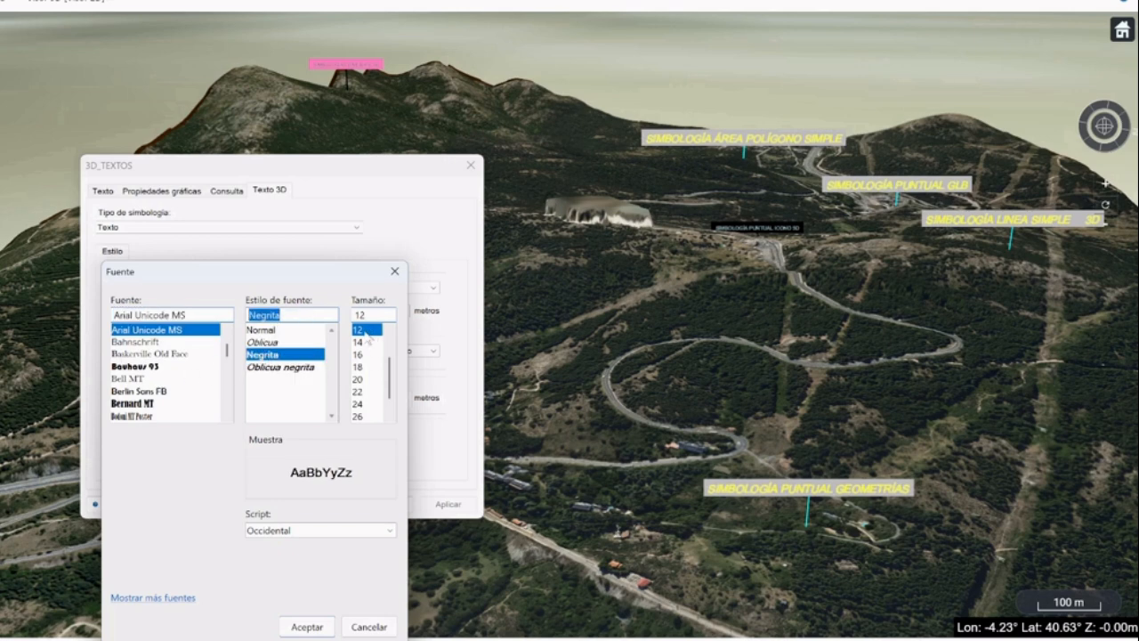
{"action": "left_click", "coordinate": [363, 367]}
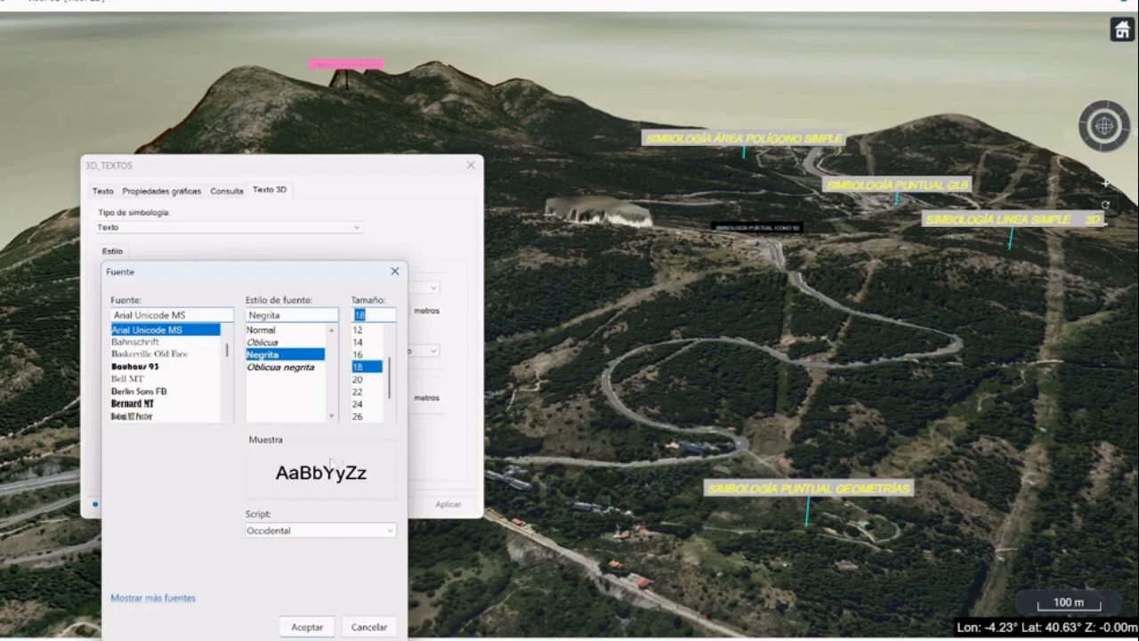
{"action": "left_click", "coordinate": [307, 626]}
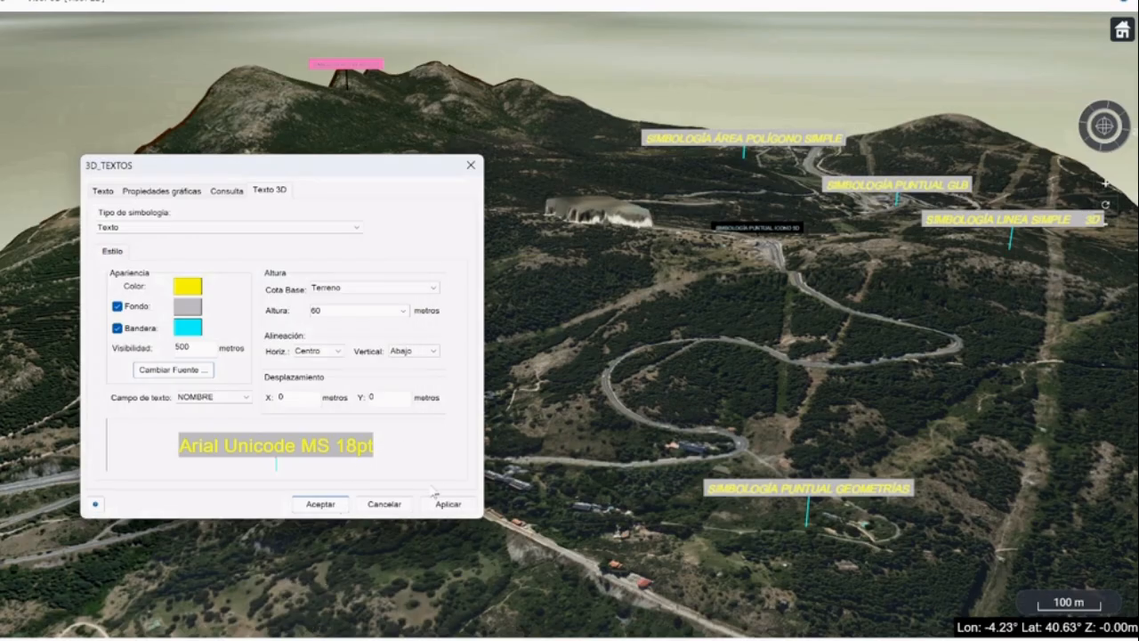
{"action": "left_click", "coordinate": [449, 504]}
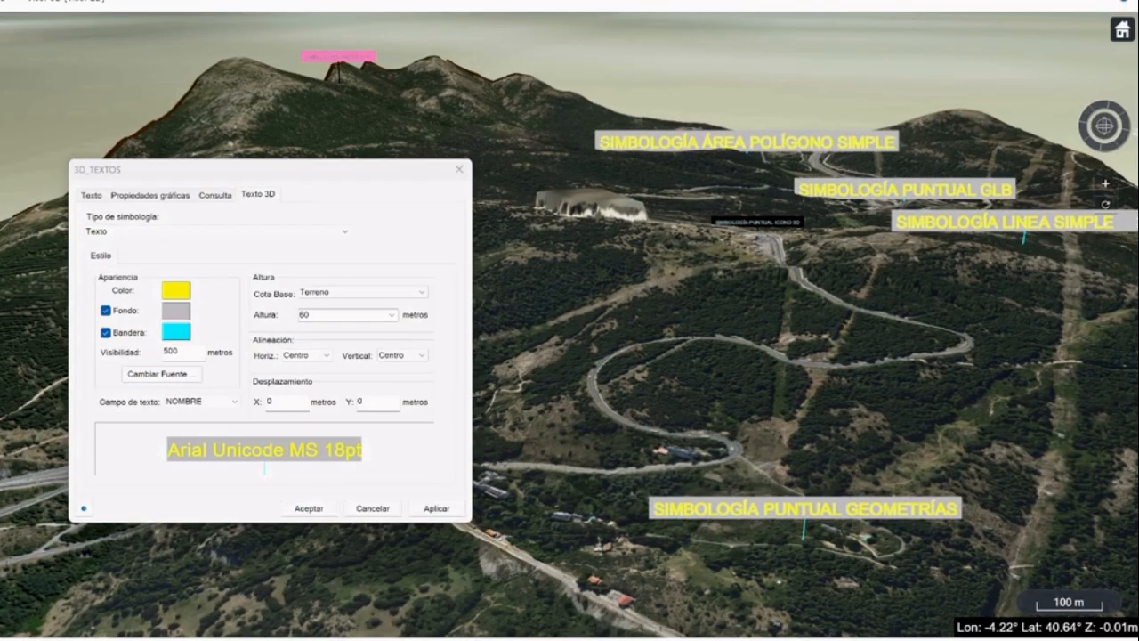
Step: Try visibility distances of 200 and 100 metres for the 3D_TEXTOS labels, applying each one
{"action": "left_click_drag", "start_coordinate": [181, 352], "coordinate": [172, 352]}
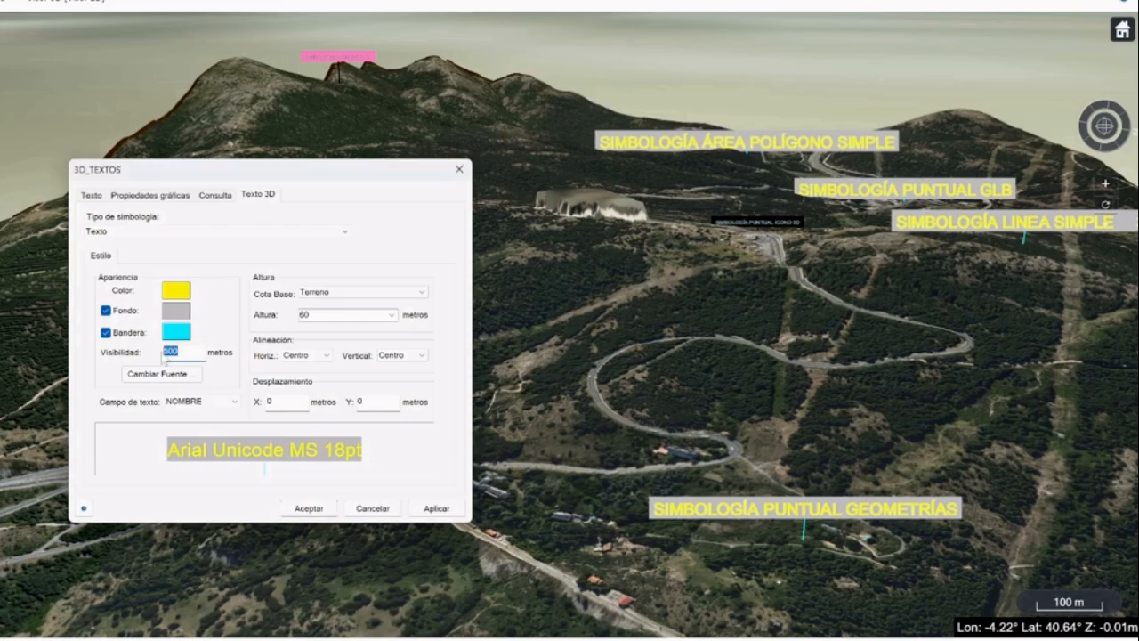
{"action": "type", "text": "2"}
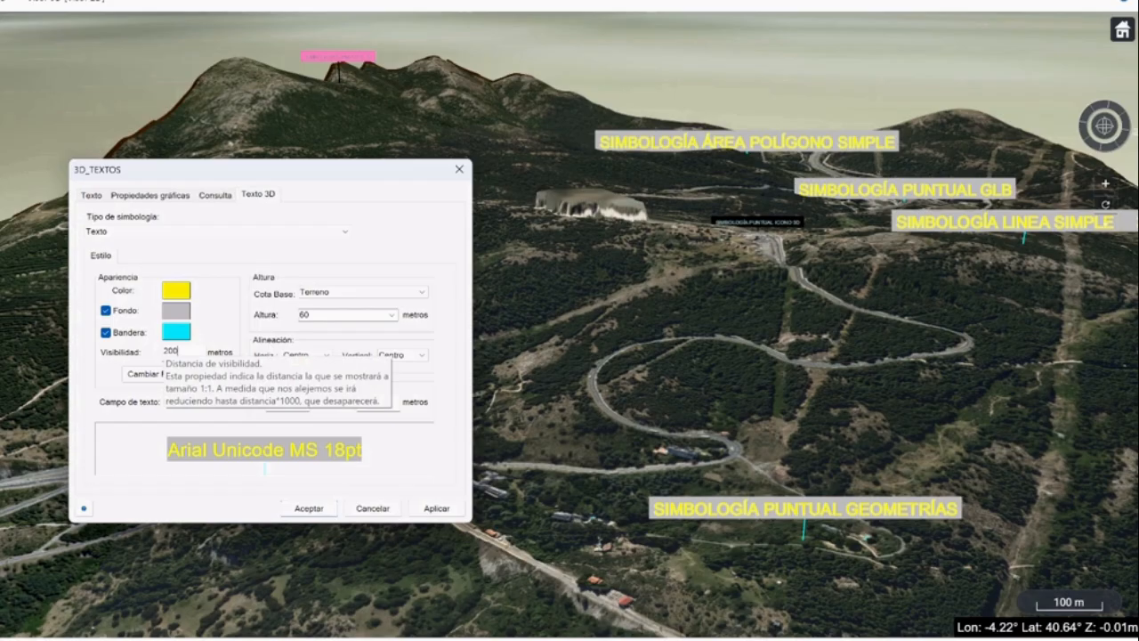
{"action": "left_click", "coordinate": [436, 508]}
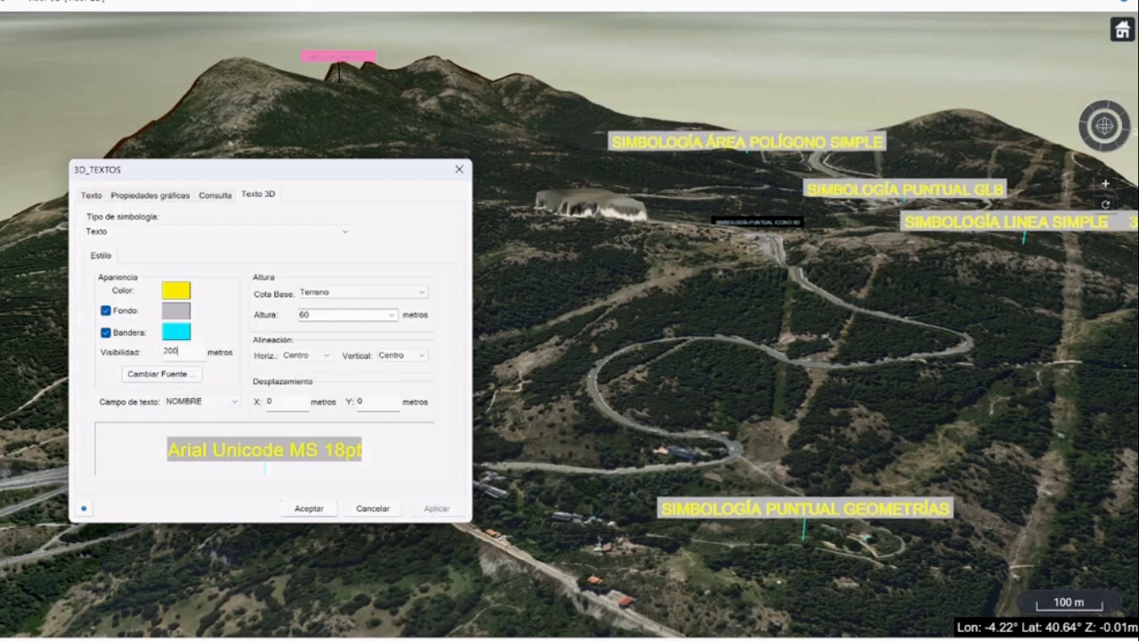
{"action": "left_click_drag", "start_coordinate": [178, 352], "coordinate": [156, 358]}
{"action": "type", "text": "50"}
{"action": "left_click", "coordinate": [437, 508]}
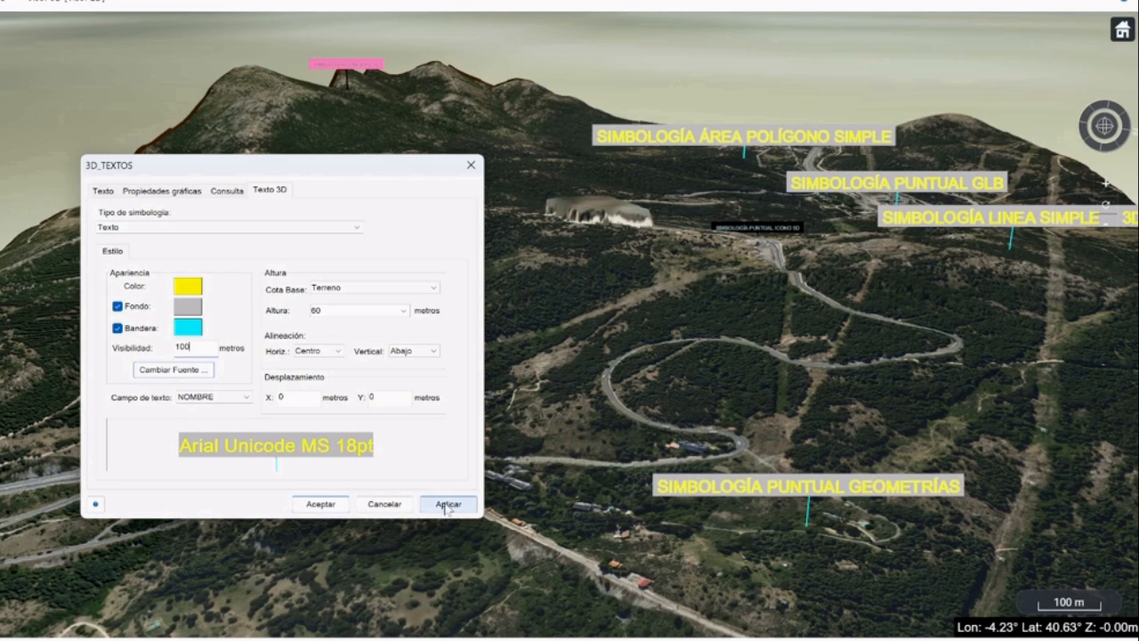
{"action": "left_click", "coordinate": [448, 504]}
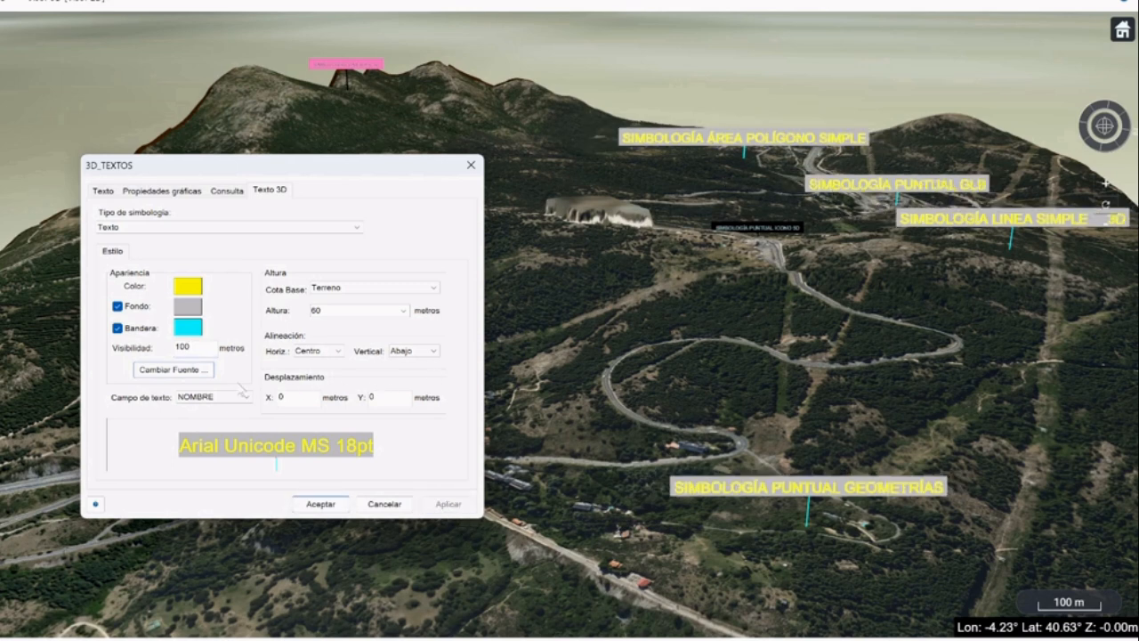
Step: Set the visibility distance of the 3D_TEXTOS labels to 50 metres and apply it
{"action": "mouse_move", "coordinate": [183, 345]}
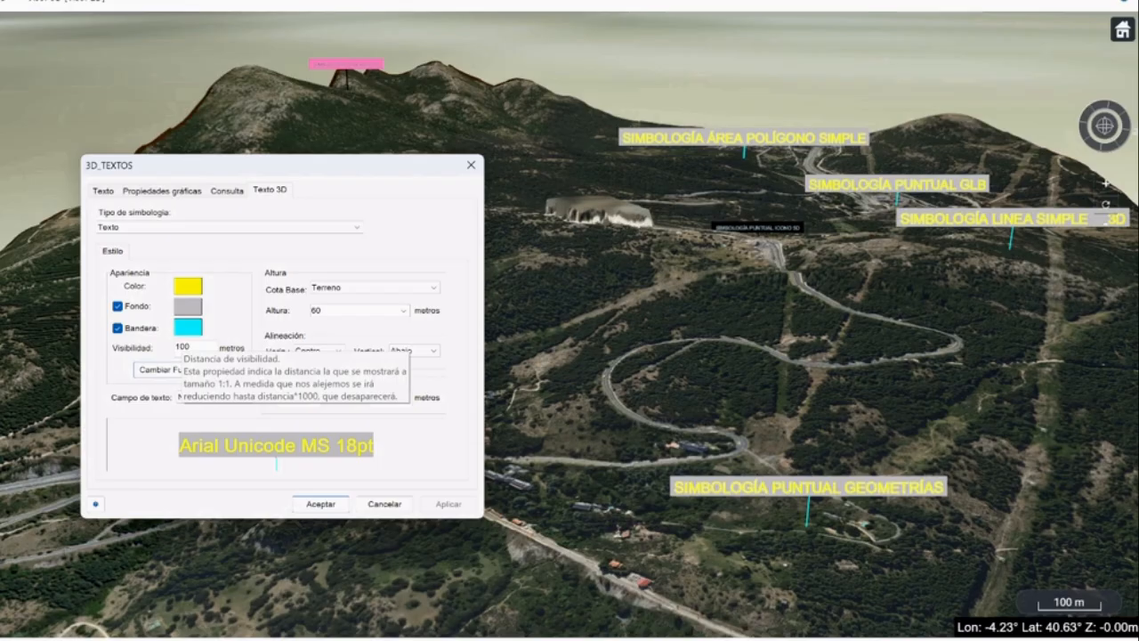
{"action": "left_click", "coordinate": [186, 346]}
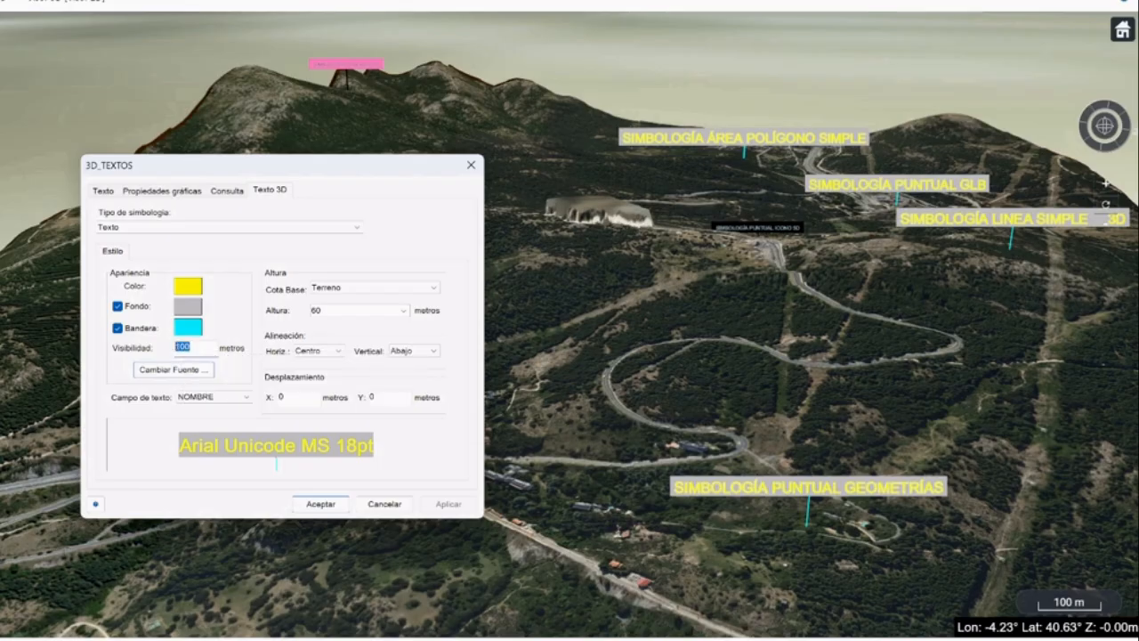
{"action": "type", "text": "50"}
{"action": "left_click", "coordinate": [449, 503]}
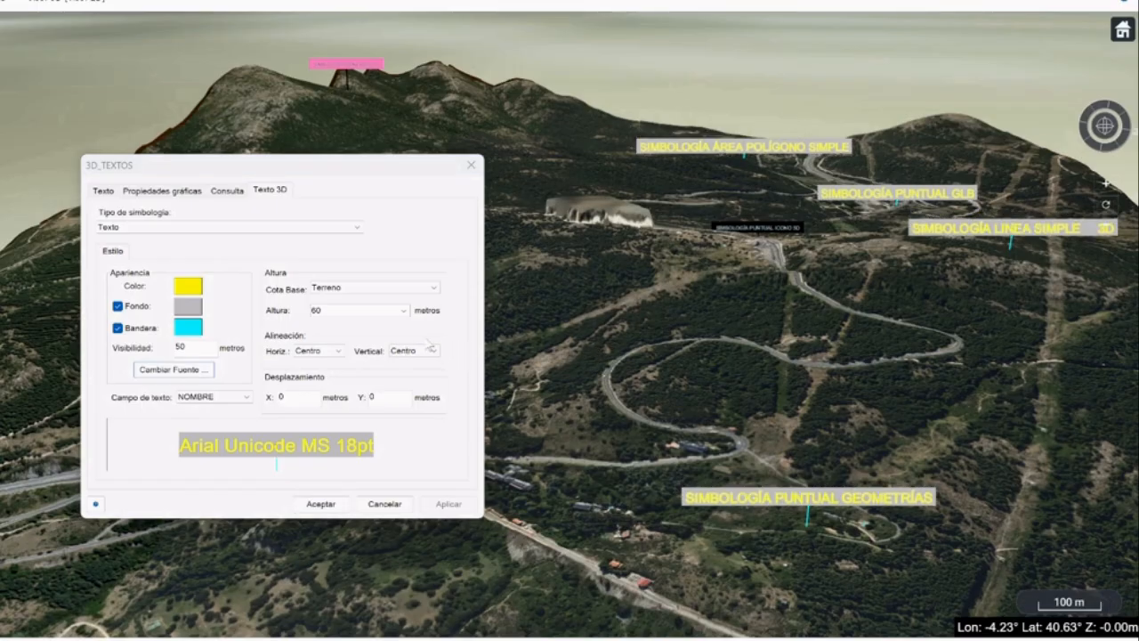
Step: Try the horizontal alignment Izquierda on the labels, then return it to Centro
{"action": "left_click", "coordinate": [340, 352]}
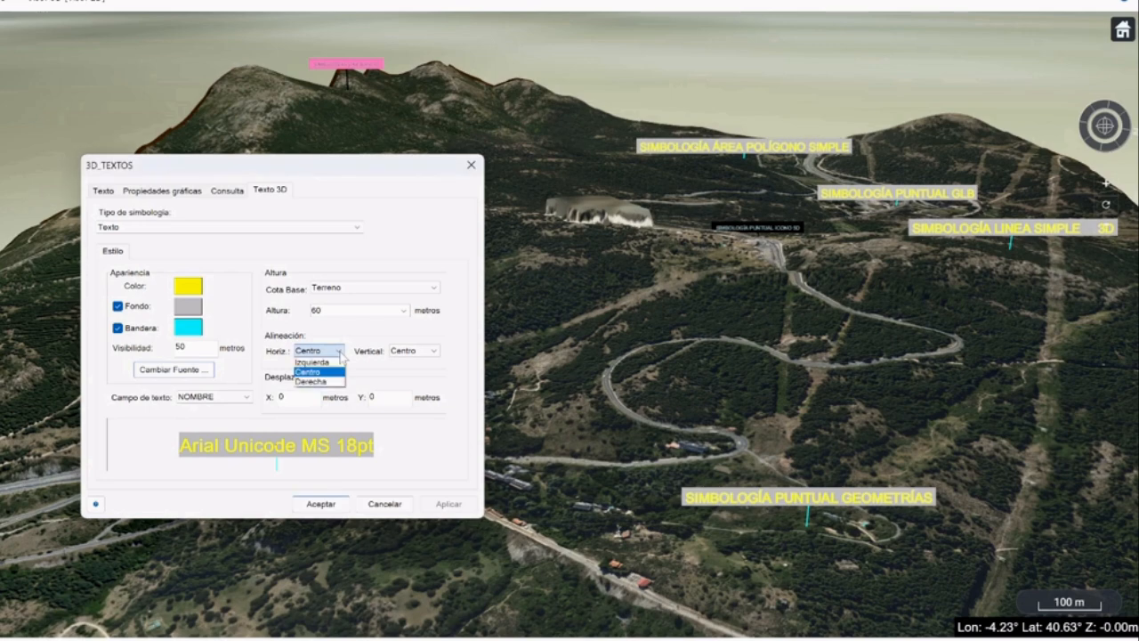
{"action": "left_click", "coordinate": [328, 364]}
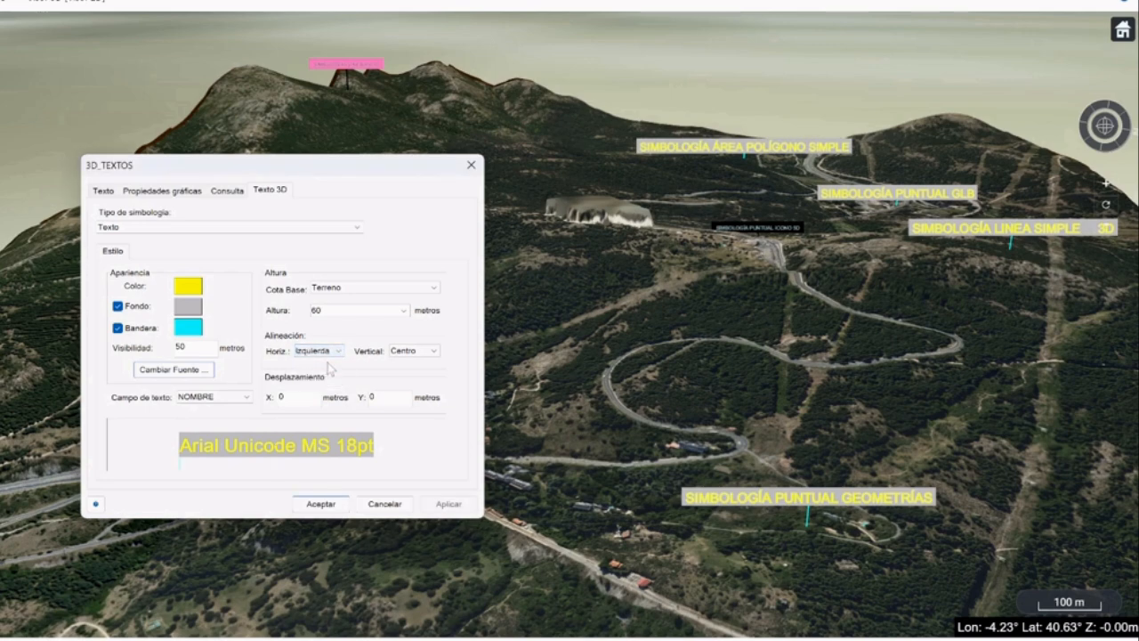
{"action": "left_click", "coordinate": [322, 503]}
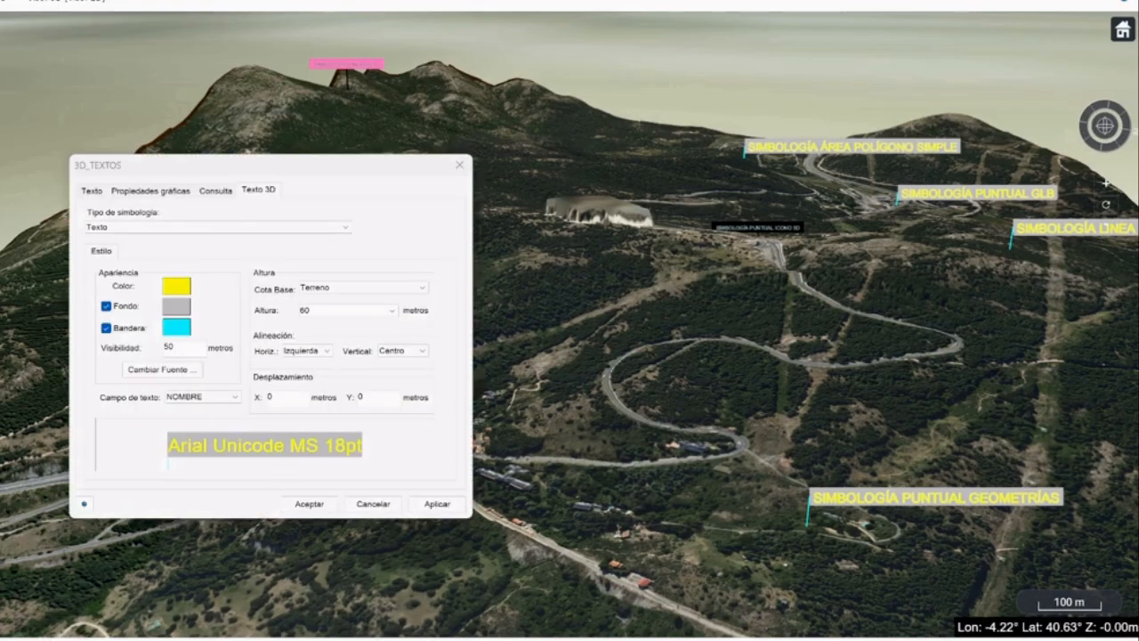
{"action": "left_click", "coordinate": [326, 351]}
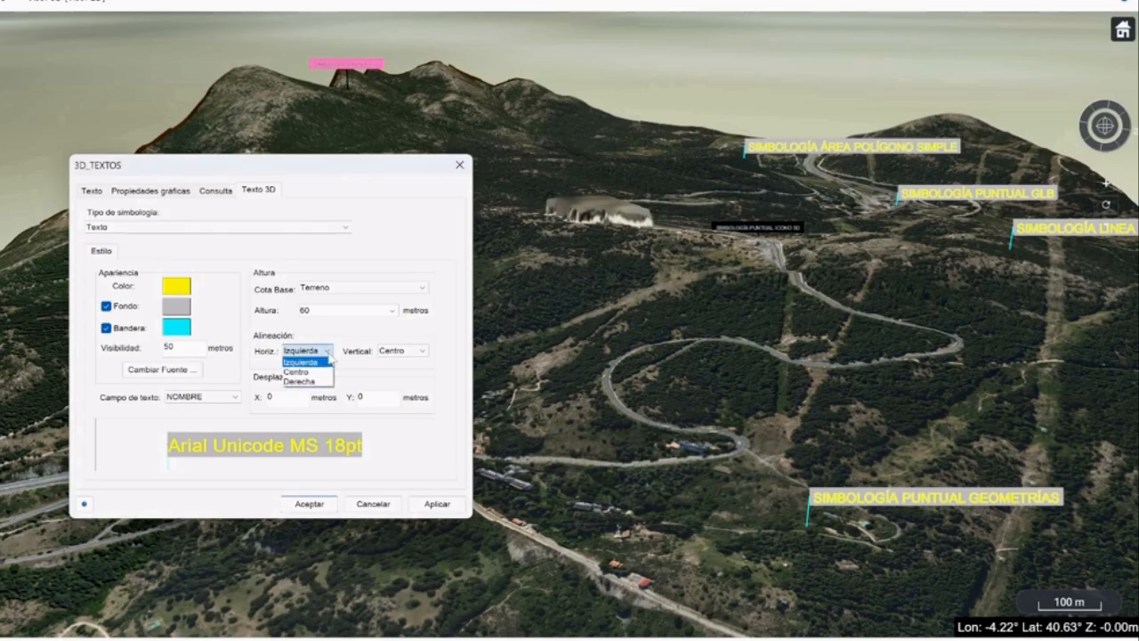
{"action": "left_click", "coordinate": [307, 372]}
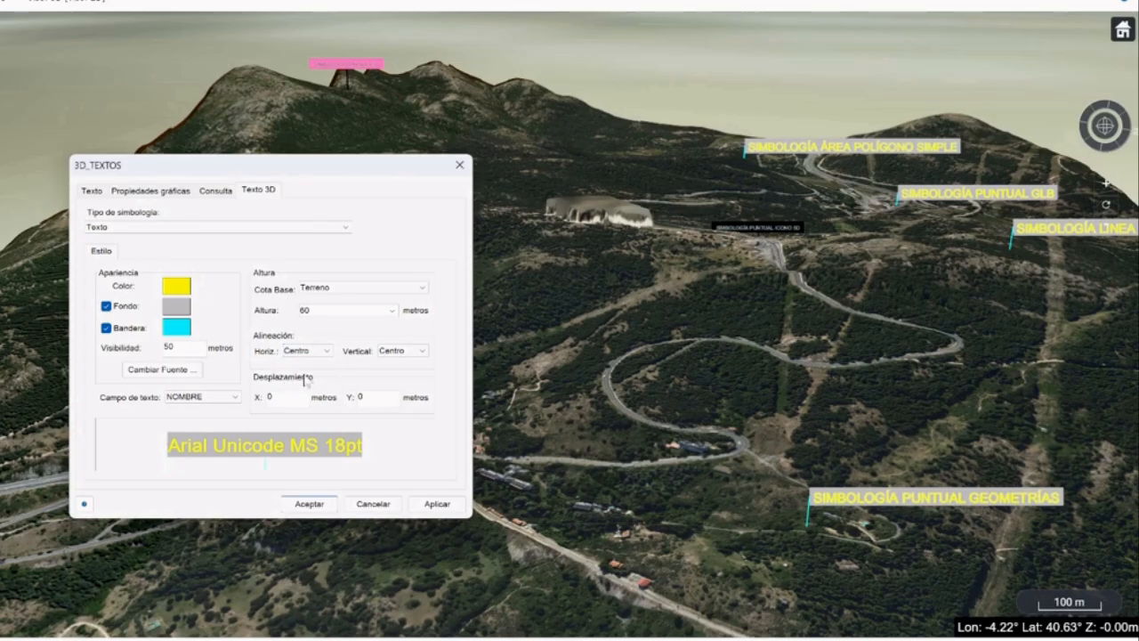
Step: Try the vertical alignments Abajo and Arriba on the labels, then set it back to Centro and apply
{"action": "left_click", "coordinate": [418, 352]}
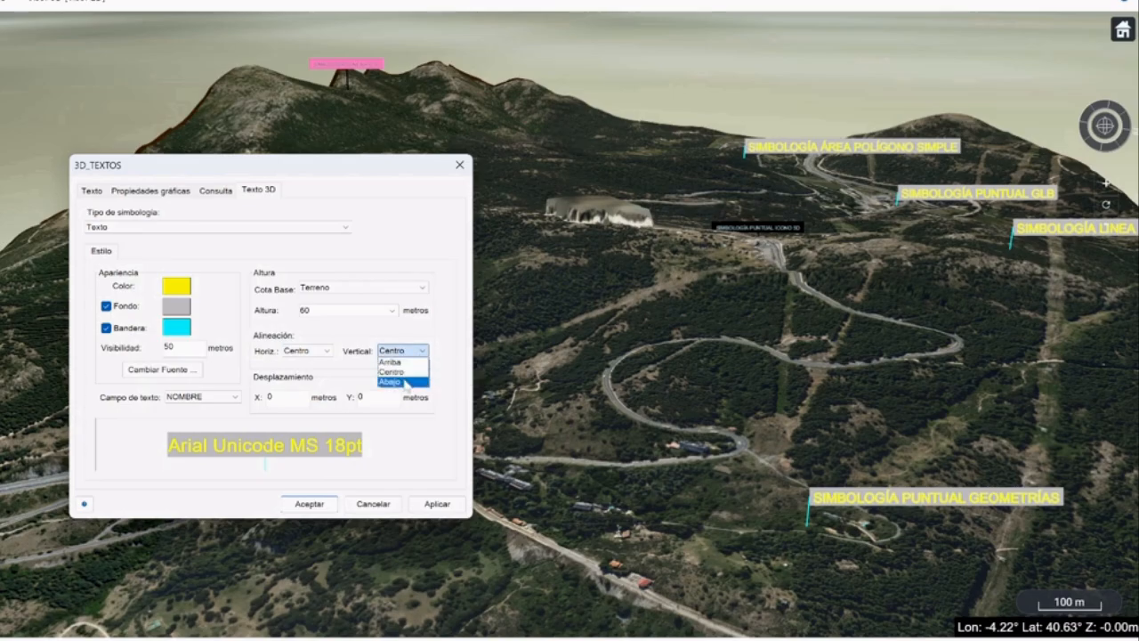
{"action": "left_click", "coordinate": [392, 380]}
{"action": "left_click", "coordinate": [437, 505]}
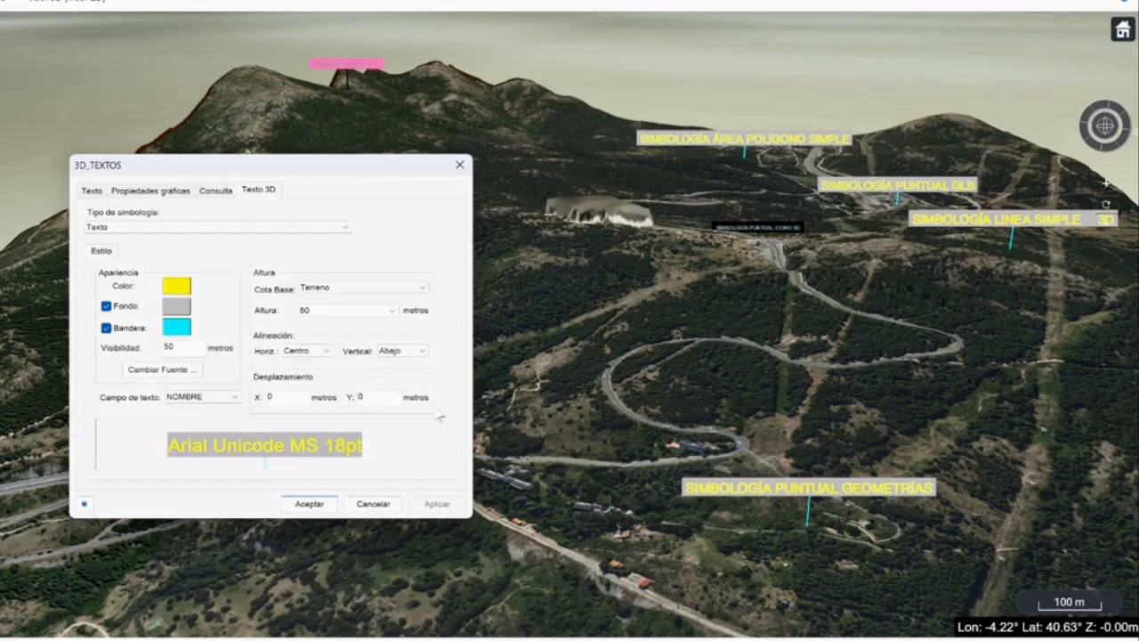
{"action": "left_click", "coordinate": [424, 351]}
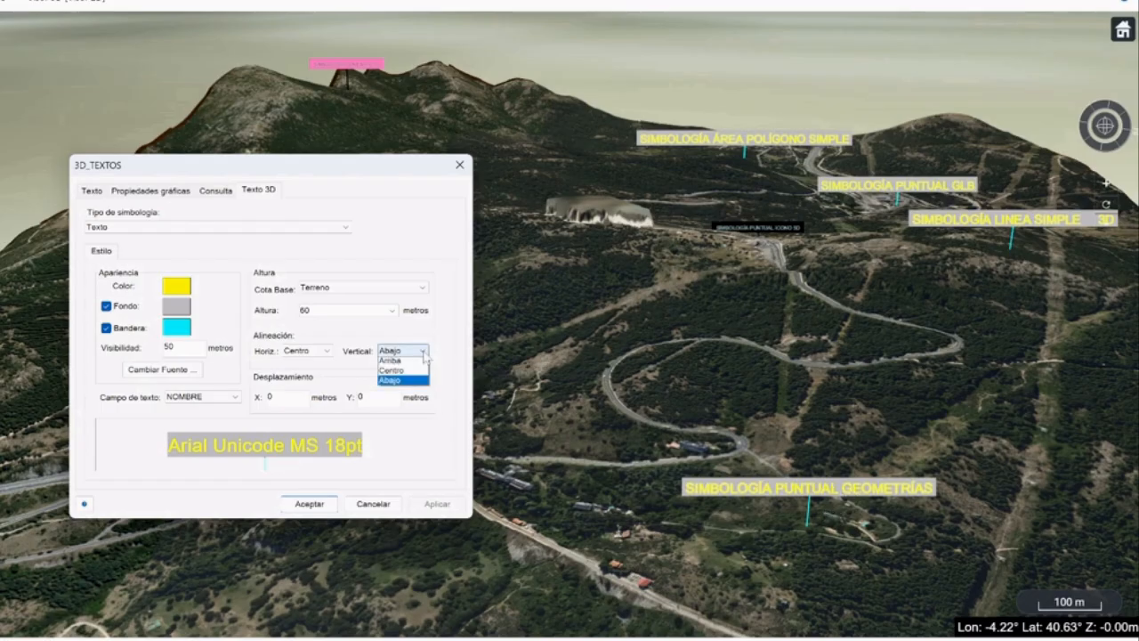
{"action": "left_click", "coordinate": [398, 361]}
{"action": "left_click", "coordinate": [437, 503]}
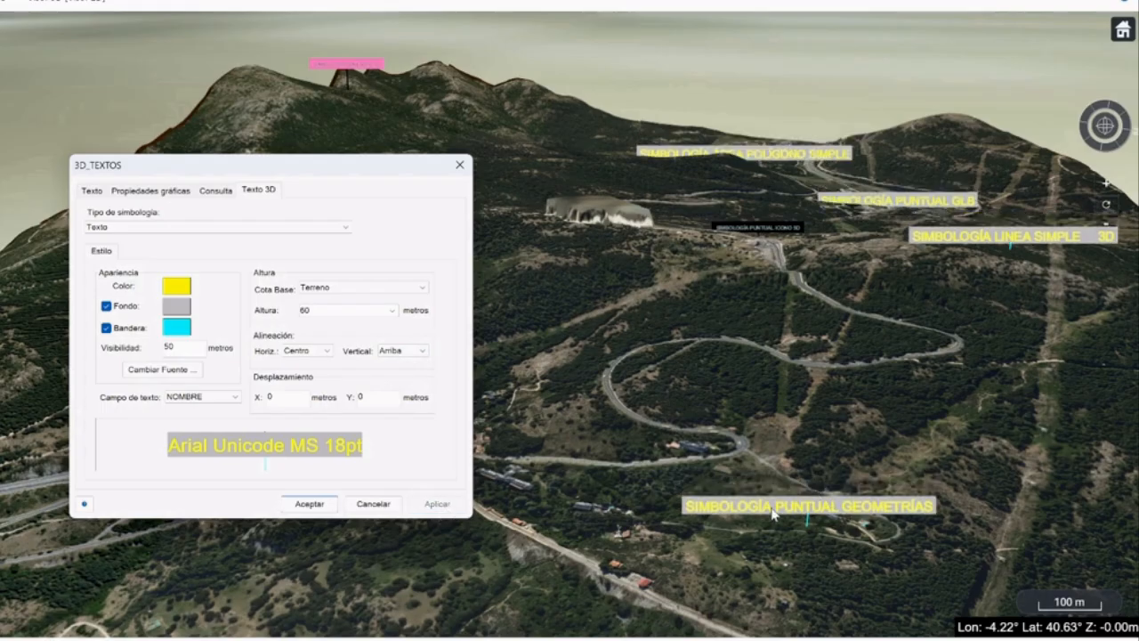
{"action": "left_click", "coordinate": [405, 350]}
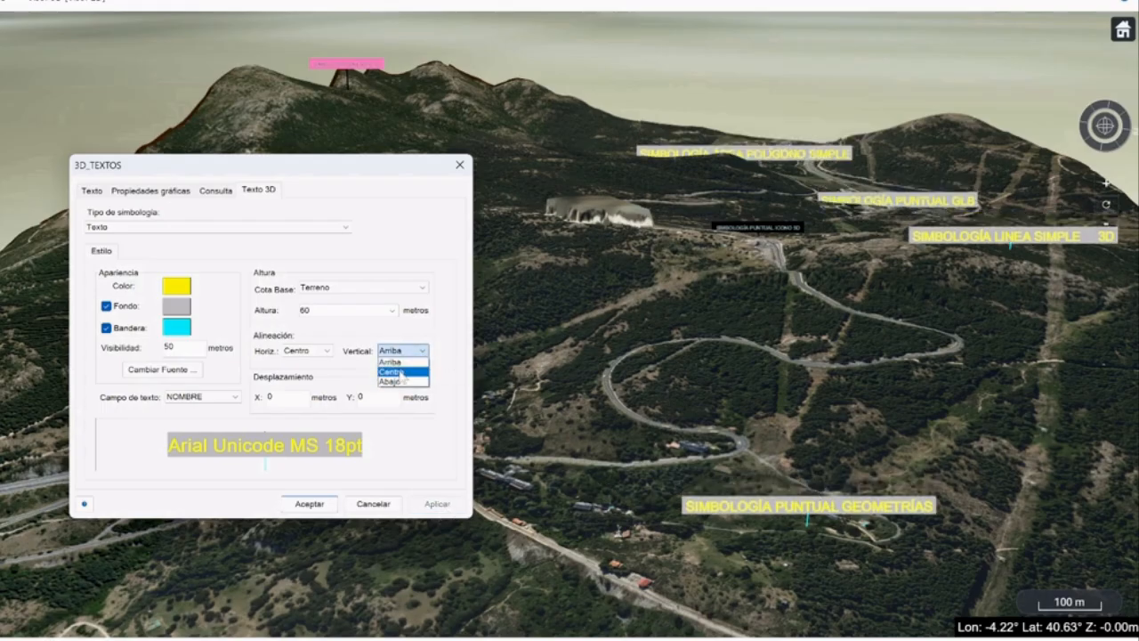
{"action": "left_click", "coordinate": [398, 369]}
{"action": "left_click", "coordinate": [437, 503]}
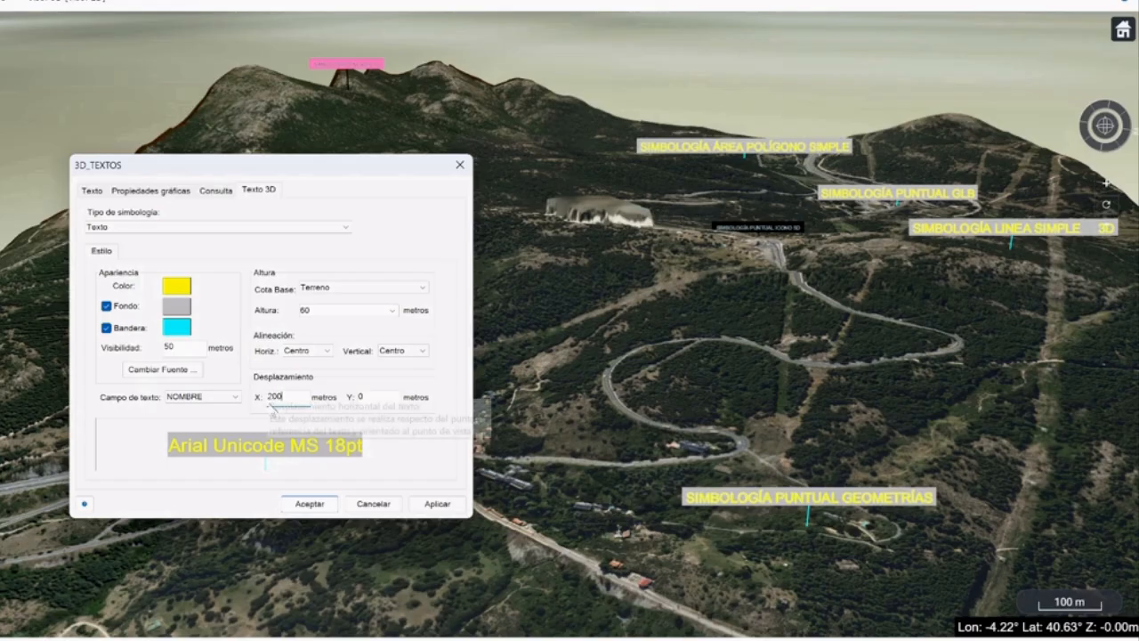
Step: Displace the 3D_TEXTOS labels by 200 metres in X and 50 metres in Y, applying each value
{"action": "left_click", "coordinate": [437, 504]}
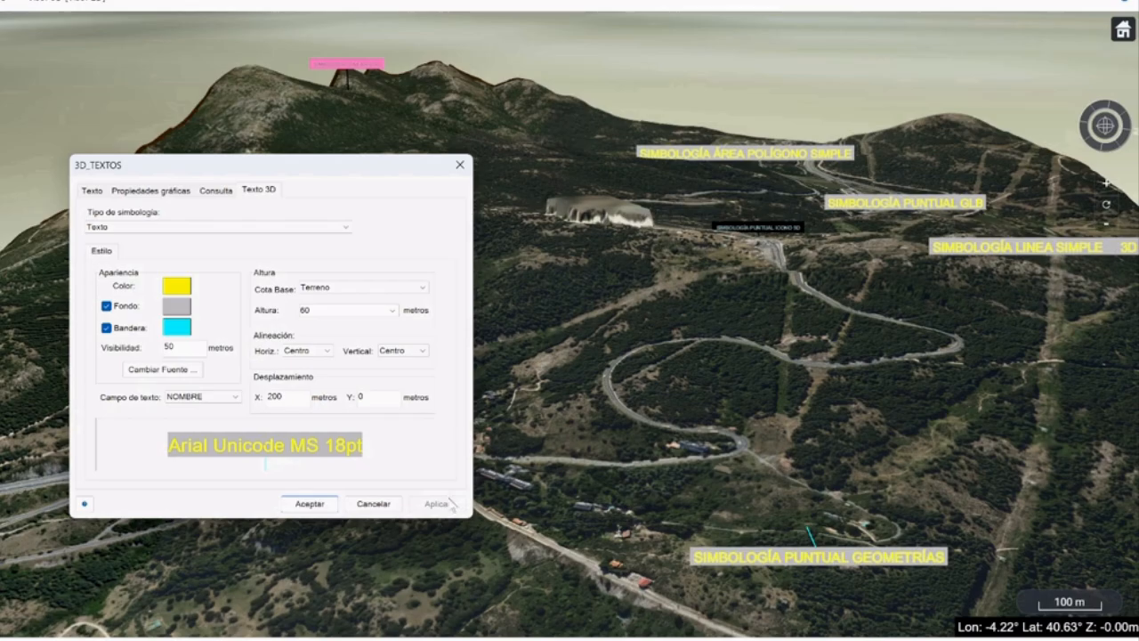
{"action": "double_click", "coordinate": [361, 396]}
{"action": "type", "text": "50"}
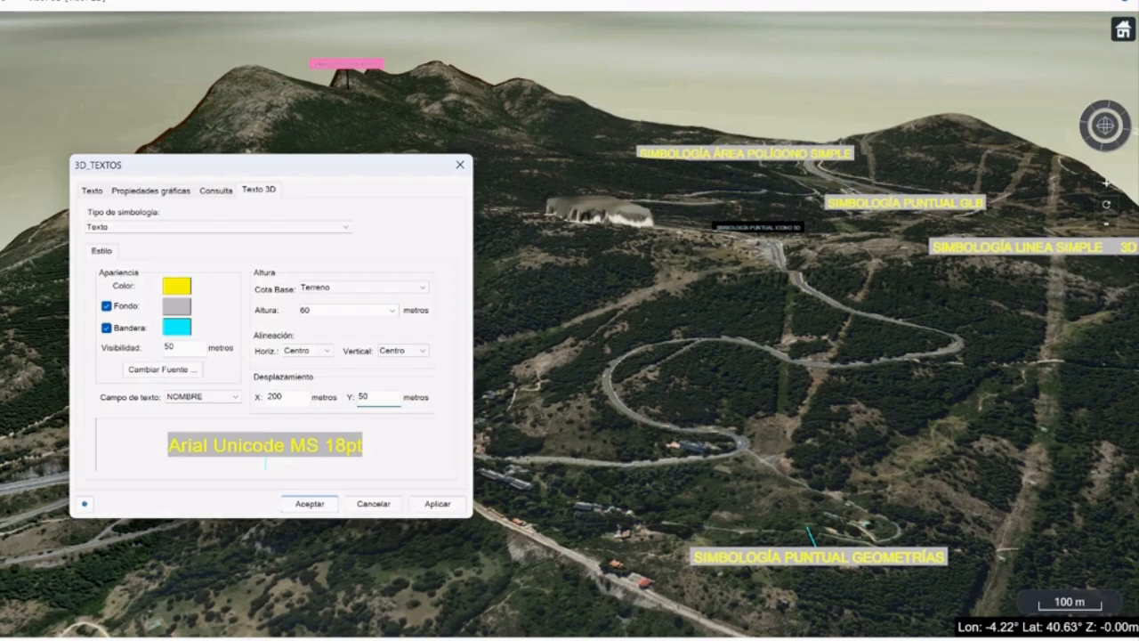
{"action": "left_click", "coordinate": [437, 505]}
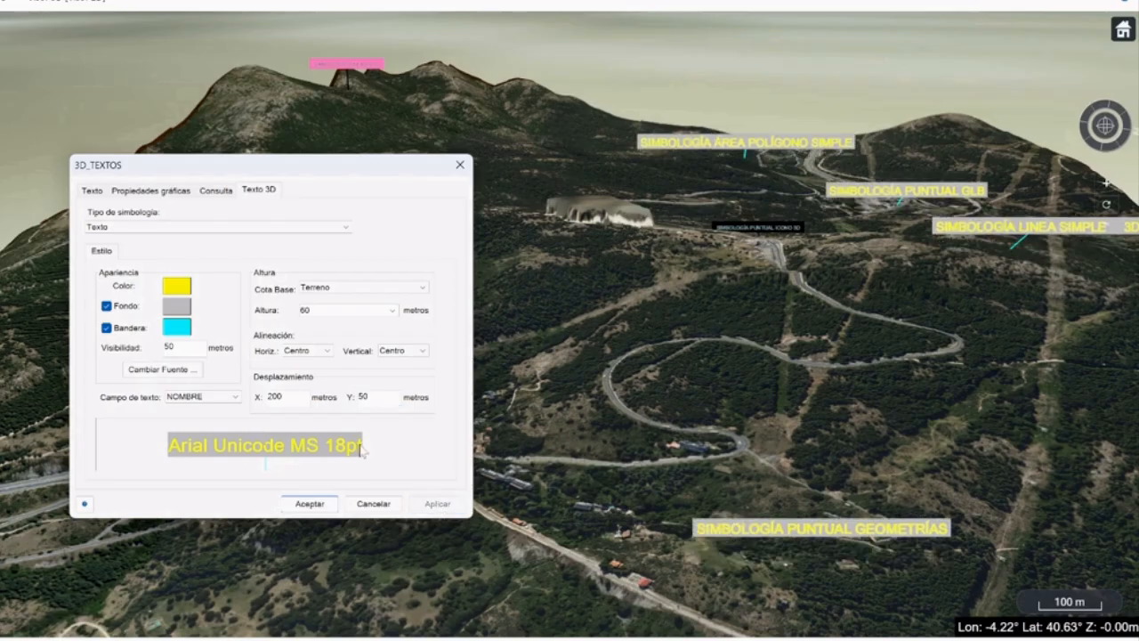
Step: Set the labels' X displacement to 100 metres and apply it
{"action": "double_click", "coordinate": [274, 396]}
{"action": "type", "text": "100"}
{"action": "left_click", "coordinate": [437, 504]}
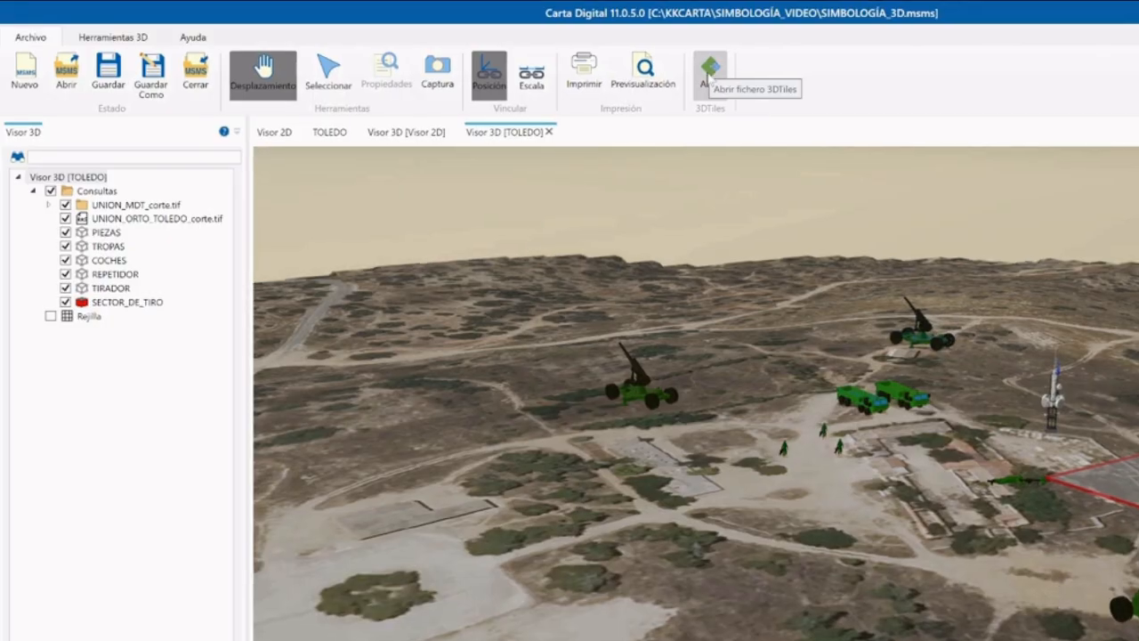
Step: Load the 3D Tiles file tileset.json from the 3DTILES TOLEDO folder into the TOLEDO 3D viewer
{"action": "left_click", "coordinate": [710, 78]}
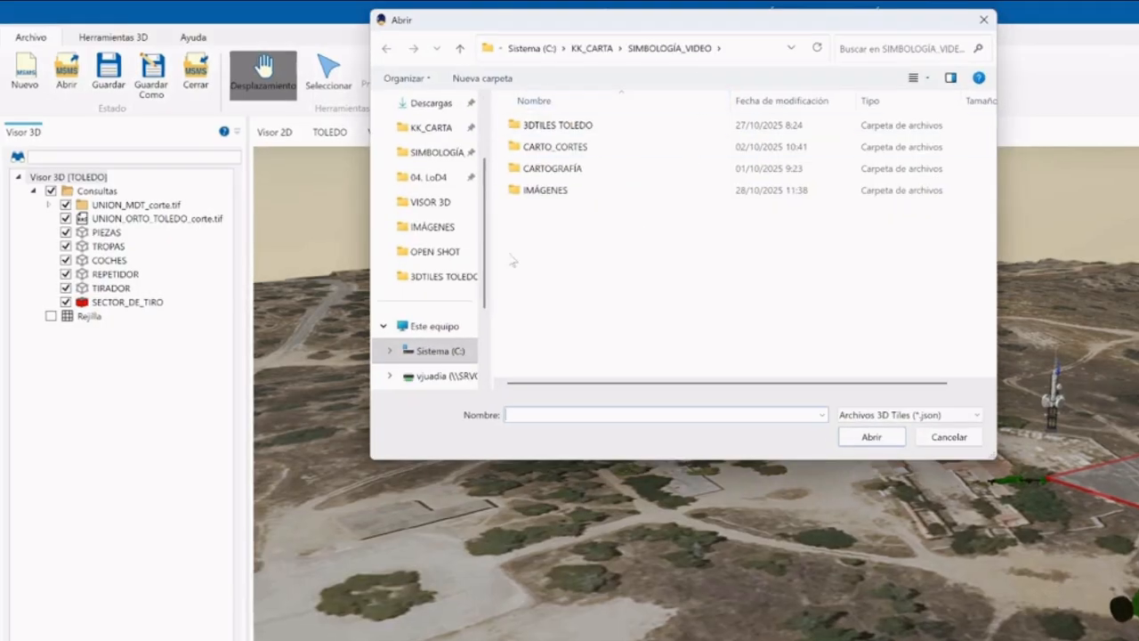
{"action": "left_click", "coordinate": [443, 276]}
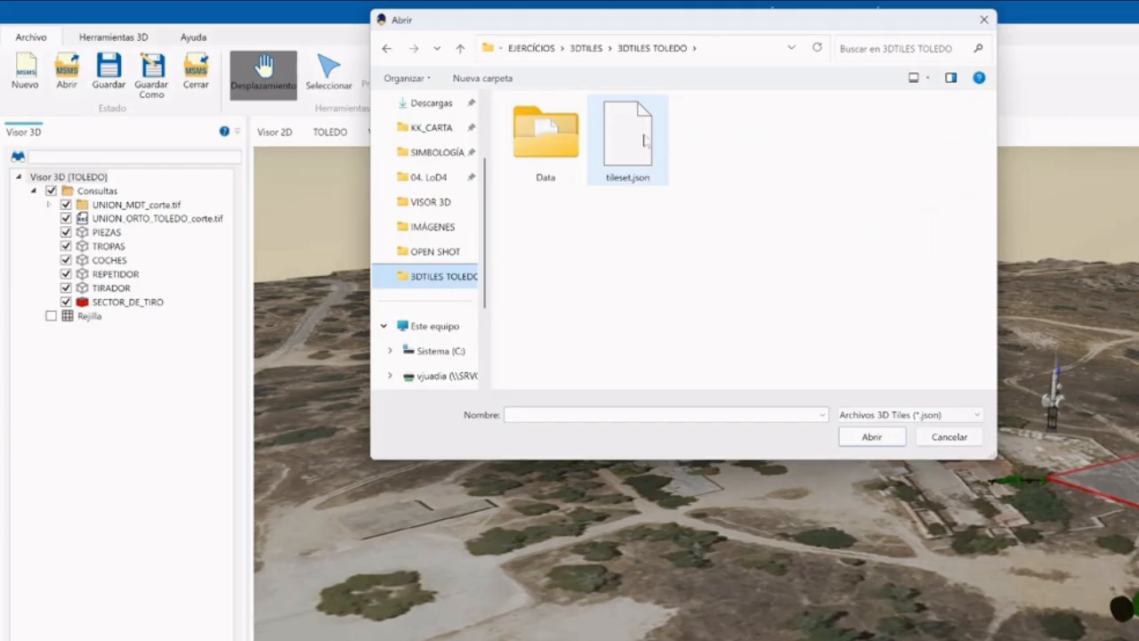
{"action": "left_click", "coordinate": [623, 150]}
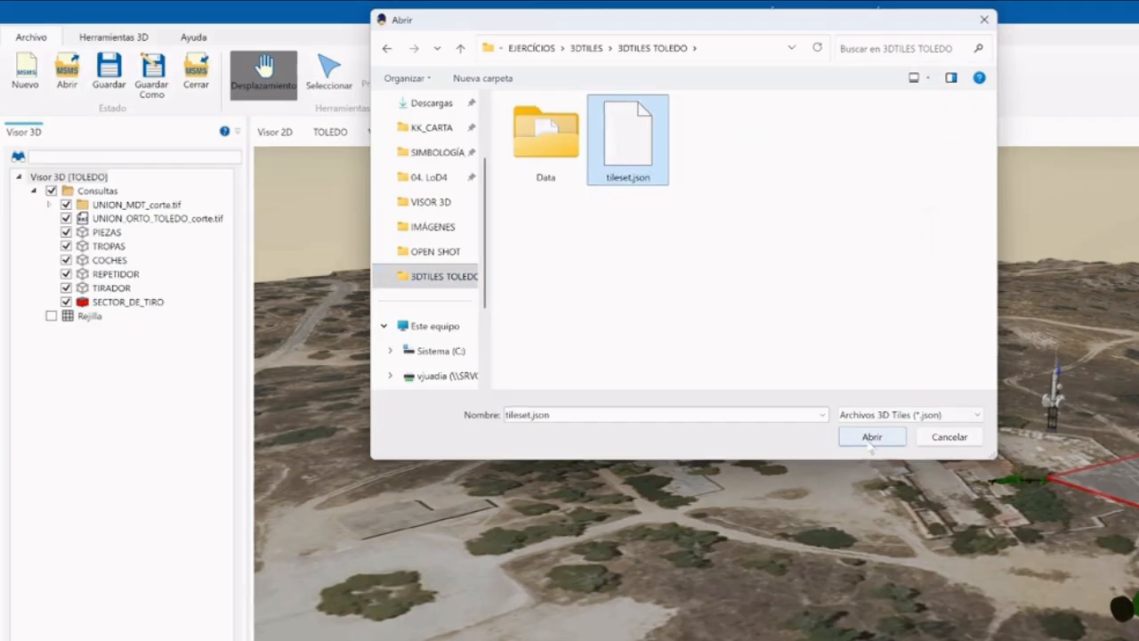
{"action": "left_click", "coordinate": [871, 437]}
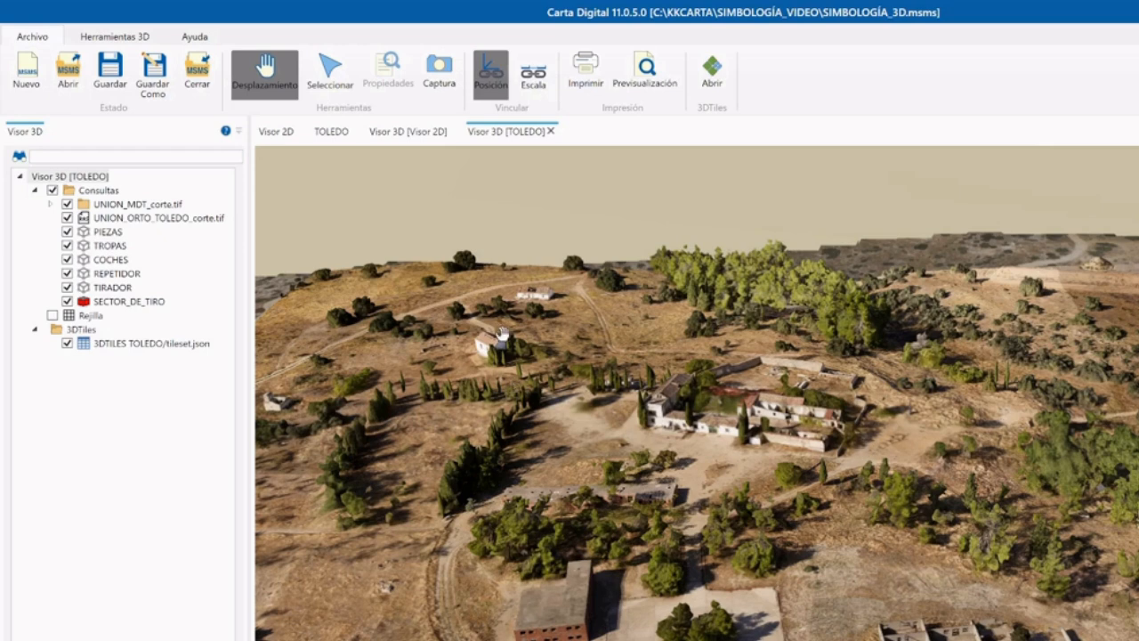
Step: Lower the 3DTILES TOLEDO tileset to an elevation of -60 m in 10 m increments and raise it back by one increment
{"action": "left_click", "coordinate": [115, 39]}
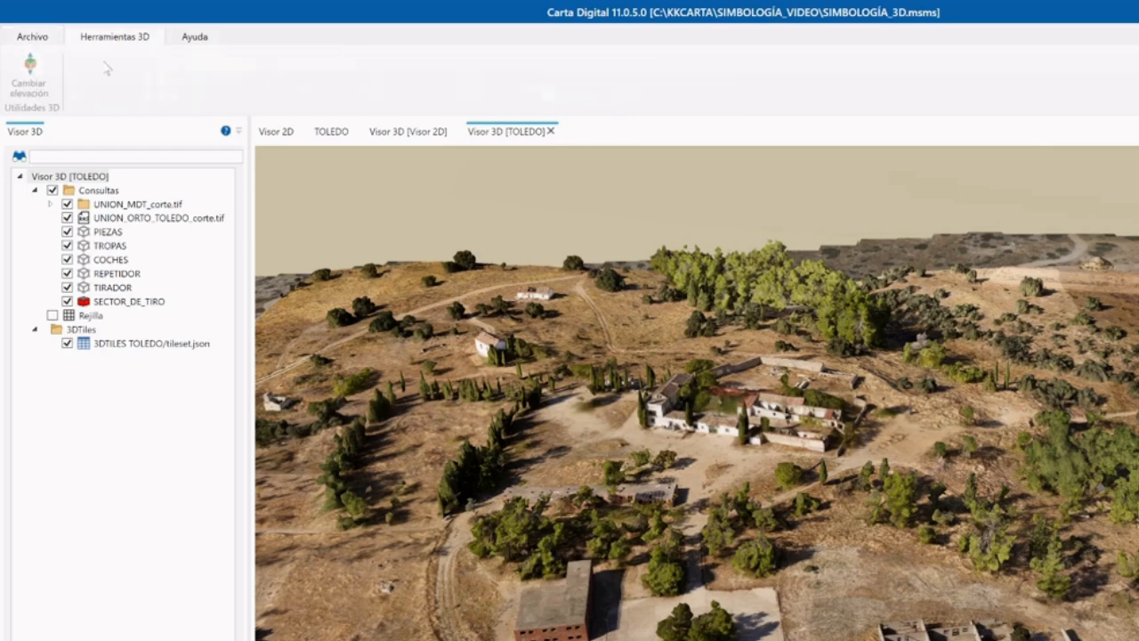
{"action": "left_click", "coordinate": [129, 347]}
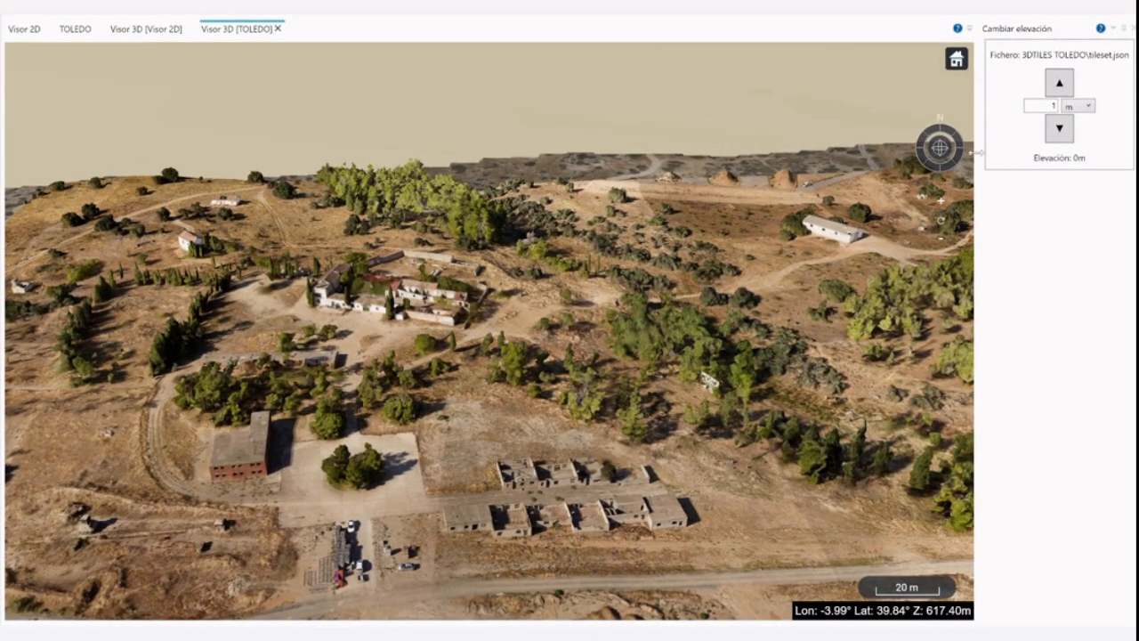
{"action": "left_click", "coordinate": [1053, 106]}
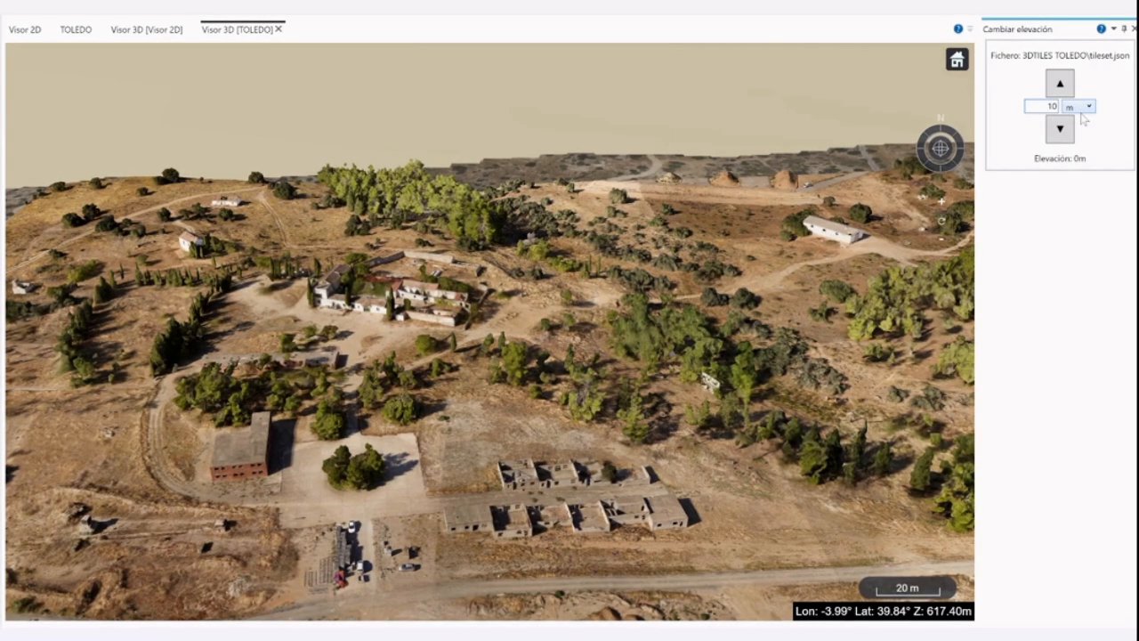
{"action": "left_click", "coordinate": [1060, 129]}
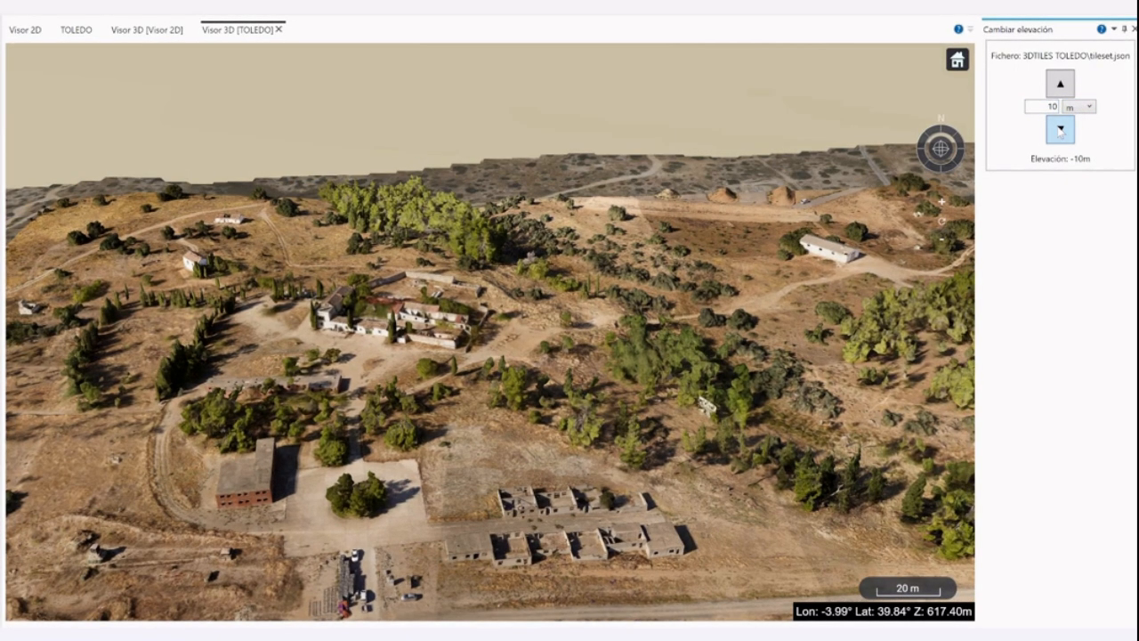
{"action": "left_click", "coordinate": [1060, 129]}
{"action": "left_click", "coordinate": [1059, 129]}
{"action": "left_click", "coordinate": [1060, 130]}
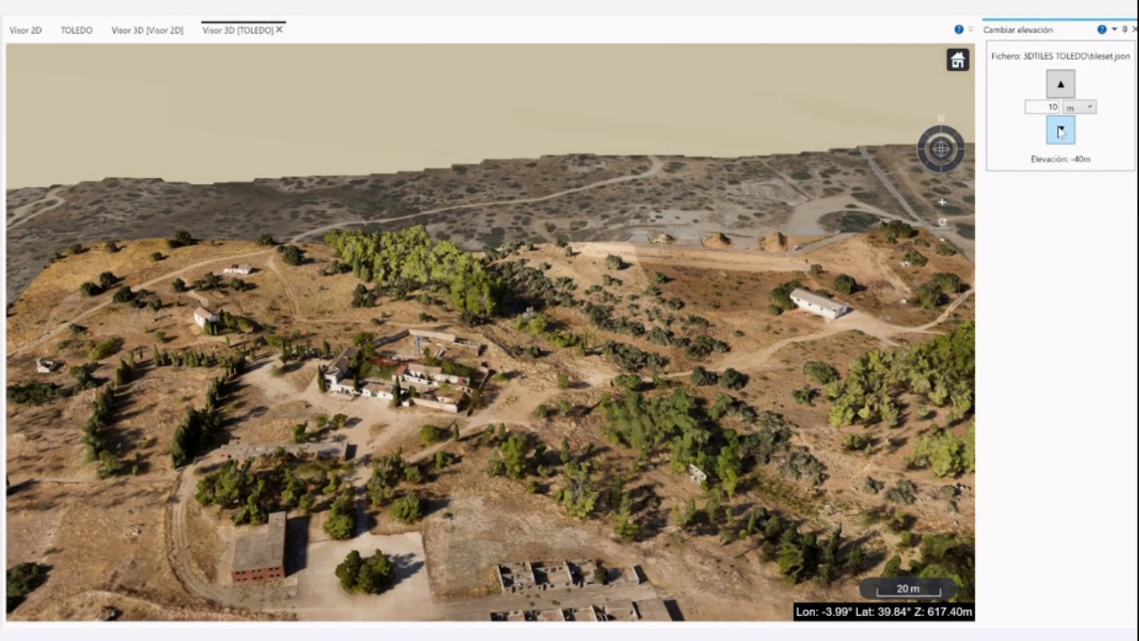
{"action": "left_click", "coordinate": [1059, 130]}
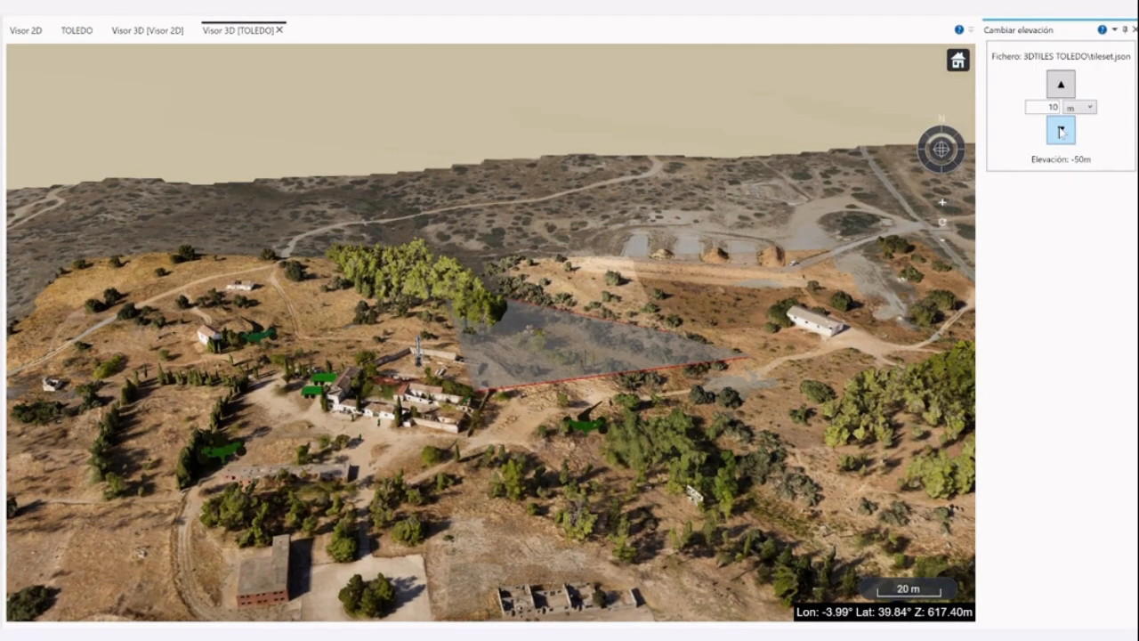
{"action": "left_click", "coordinate": [1060, 130]}
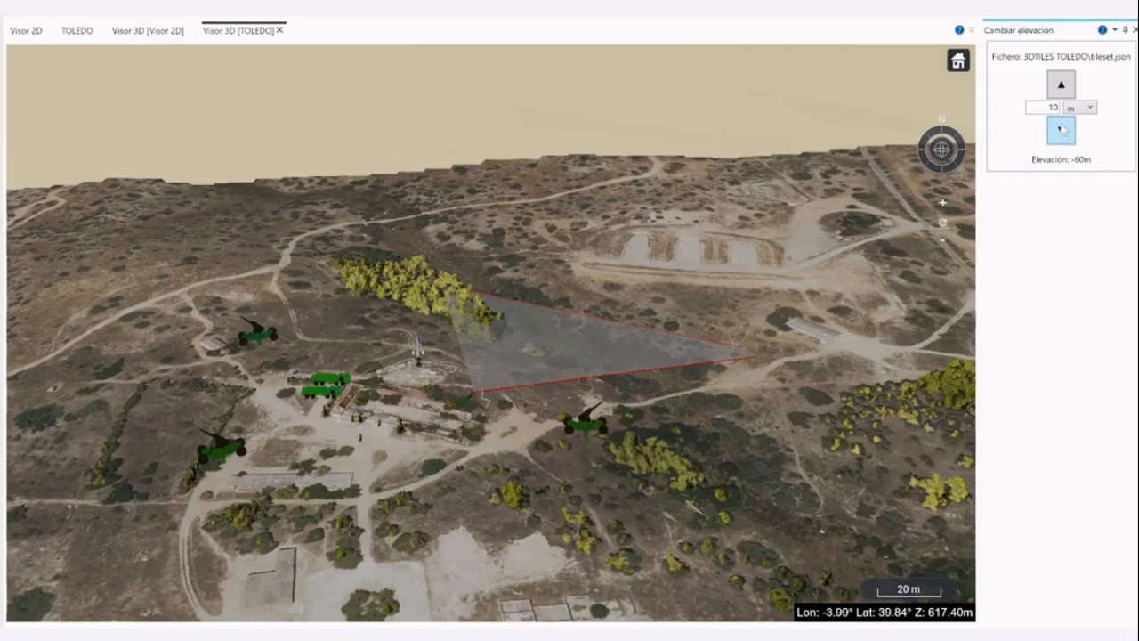
{"action": "left_click", "coordinate": [1061, 85]}
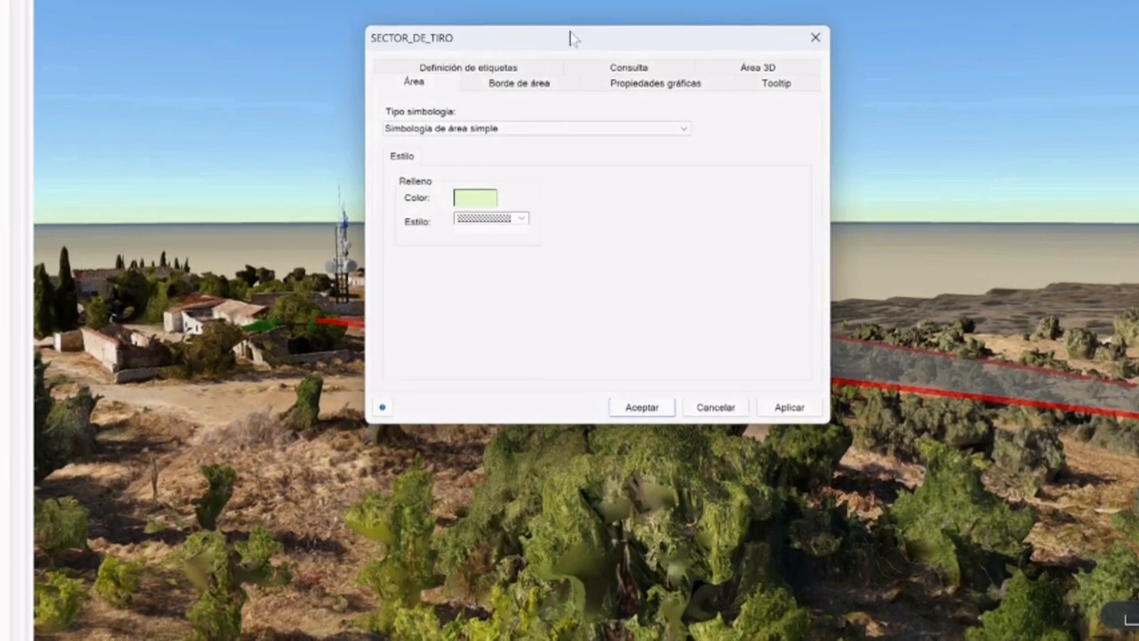
Step: Review the 3D area symbology of the SECTOR_DE_TIRO layer and accept its settings
{"action": "left_click_drag", "start_coordinate": [571, 33], "coordinate": [185, 242]}
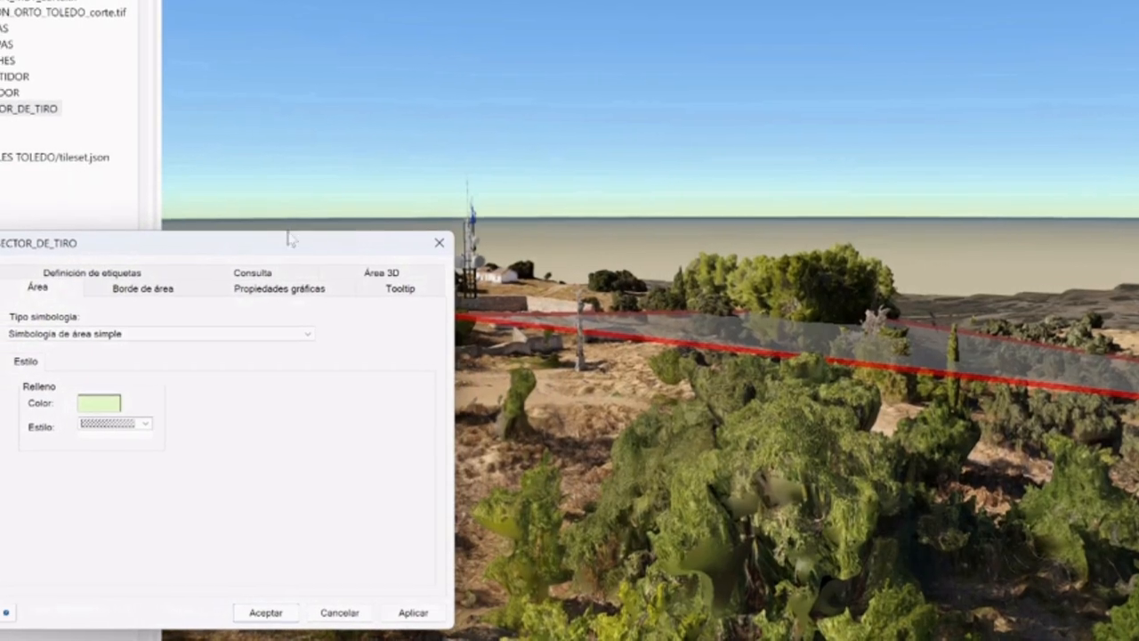
{"action": "left_click", "coordinate": [380, 277]}
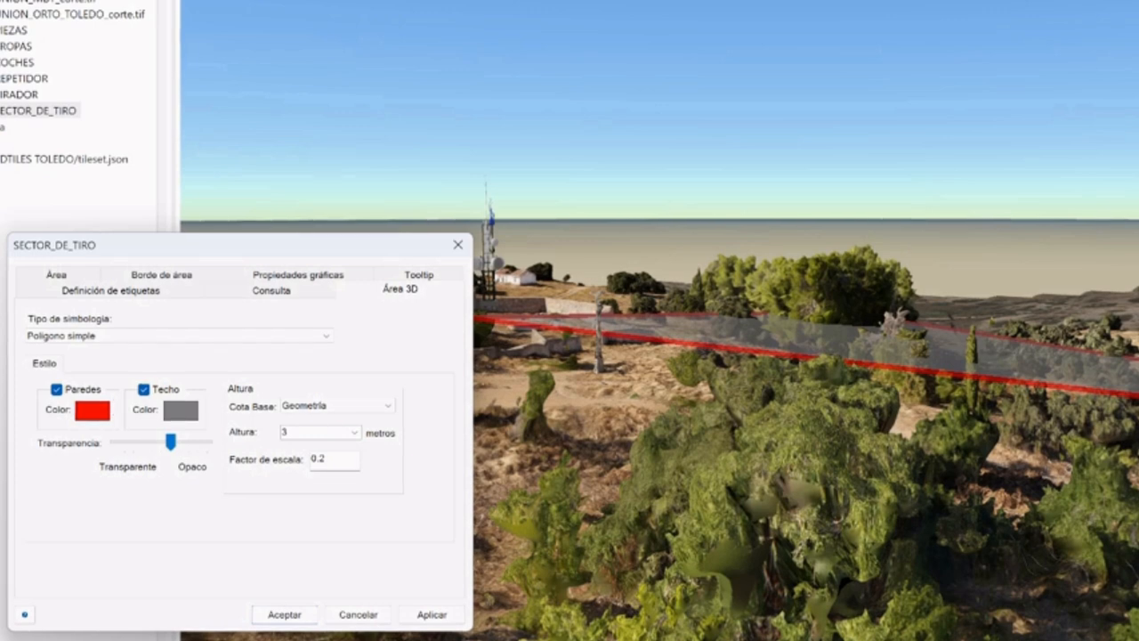
{"action": "key", "text": "Return"}
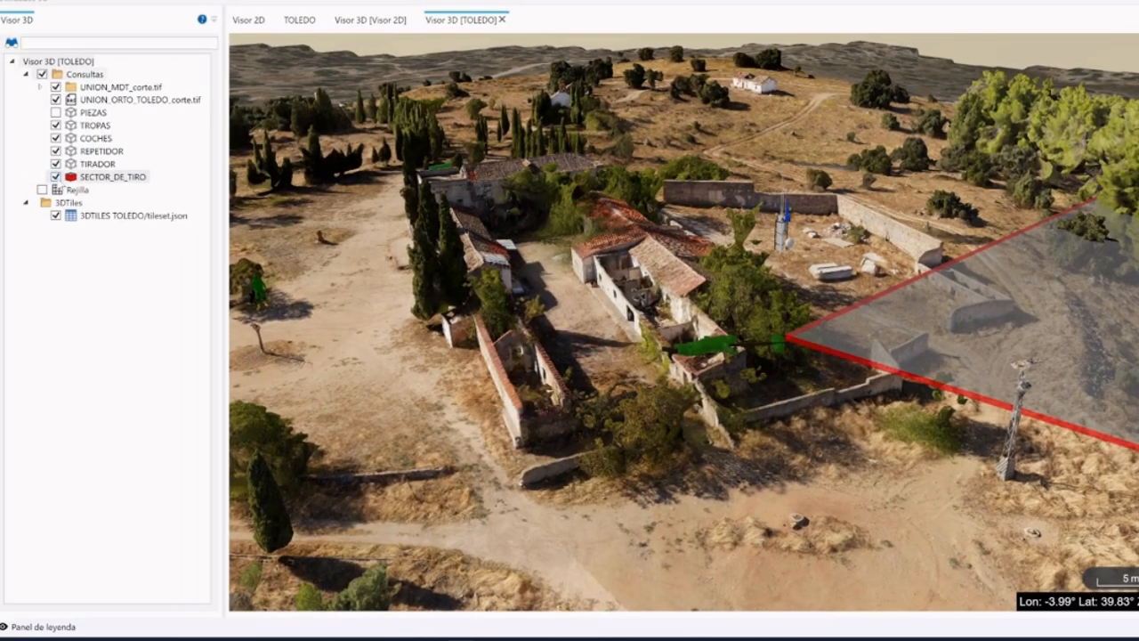
Step: Hide the SECTOR_DE_TIRO and TIRADOR layers in the TOLEDO 3D viewer
{"action": "left_click", "coordinate": [56, 176]}
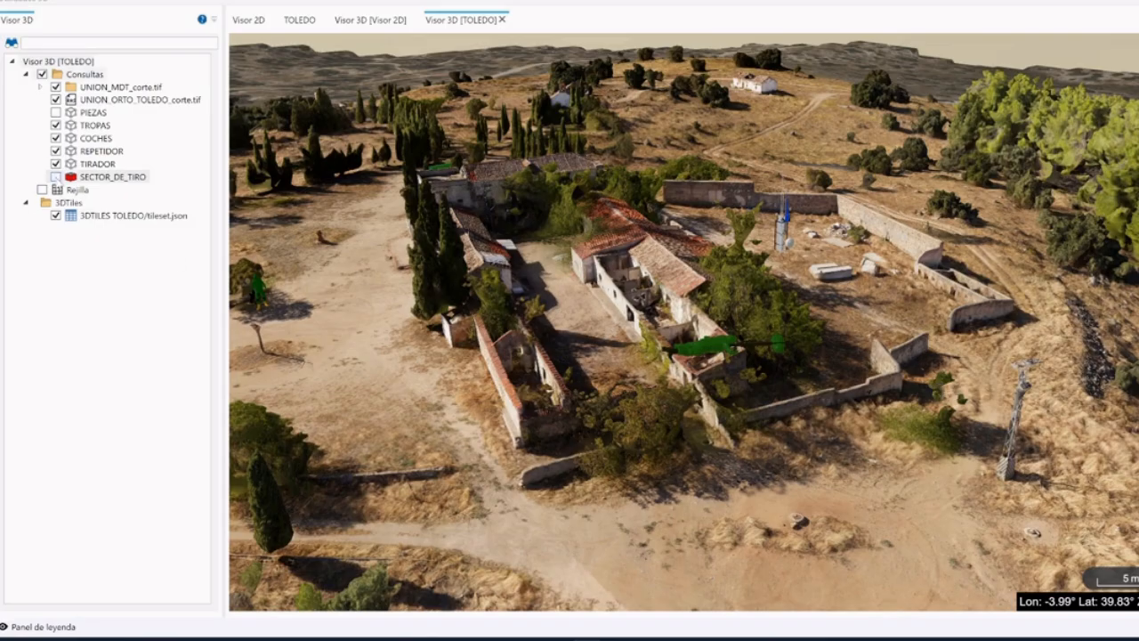
{"action": "left_click", "coordinate": [56, 164]}
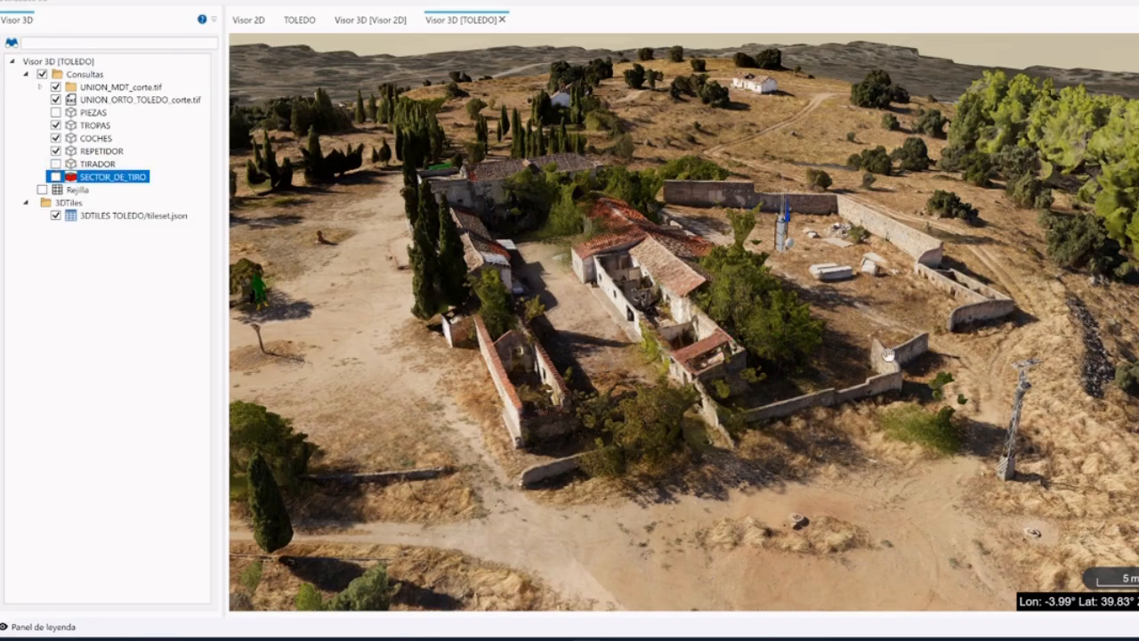